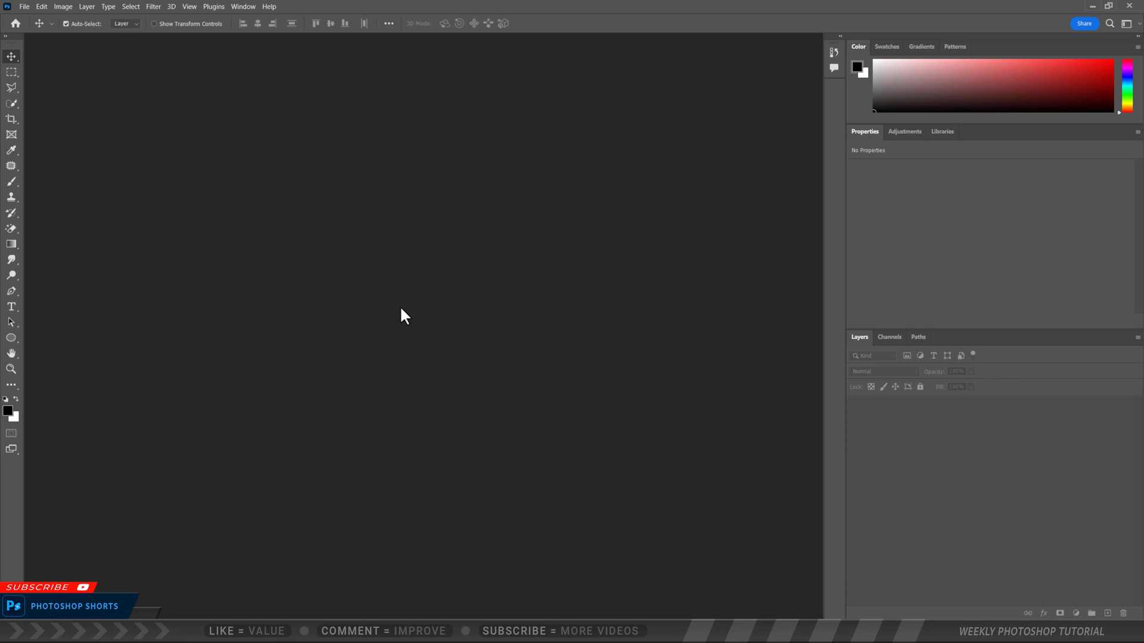
Create a new 3000 x 3000 pixel document with a resolution of 300 pixels/inch
key("ctrl+n")
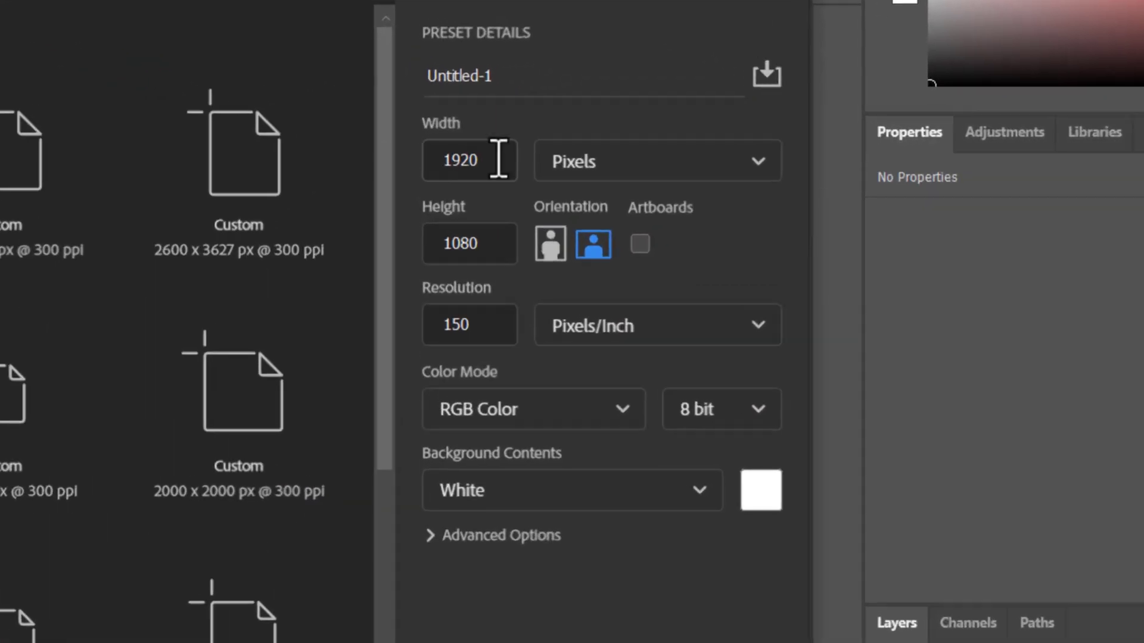
double_click(693, 143)
type("3000")
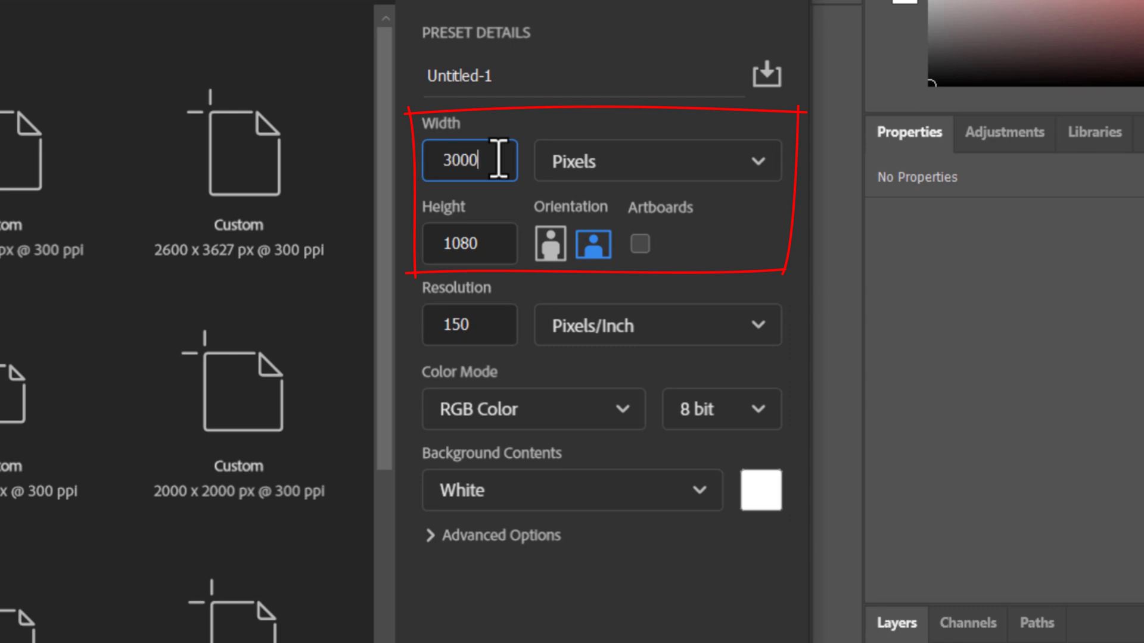
double_click(508, 241)
type("3000")
left_click(492, 324)
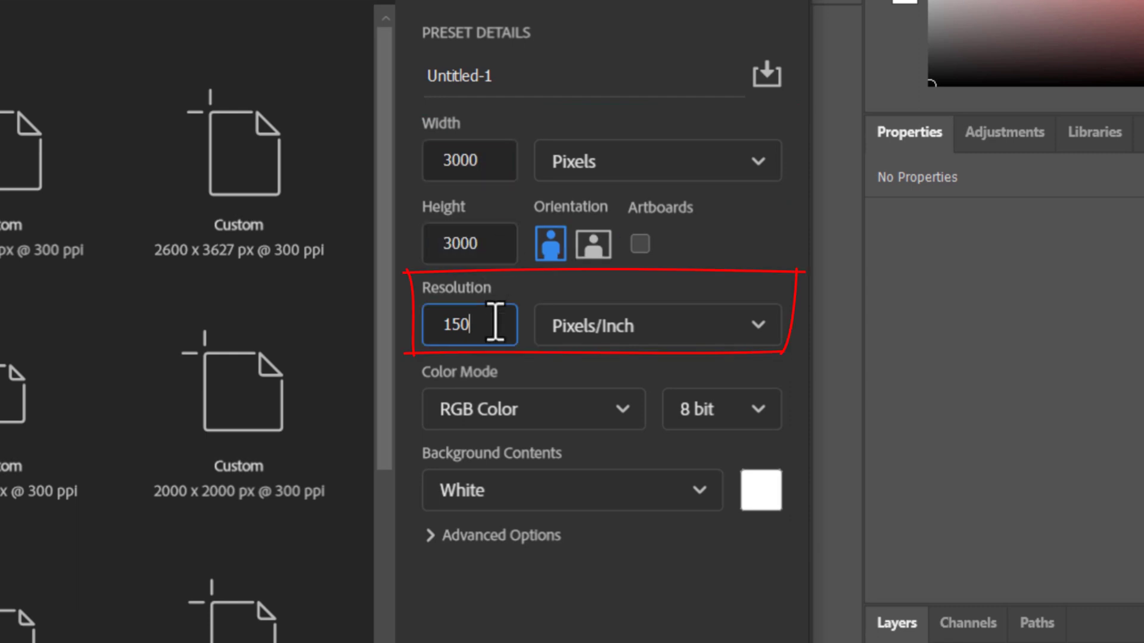
double_click(493, 324)
type("300")
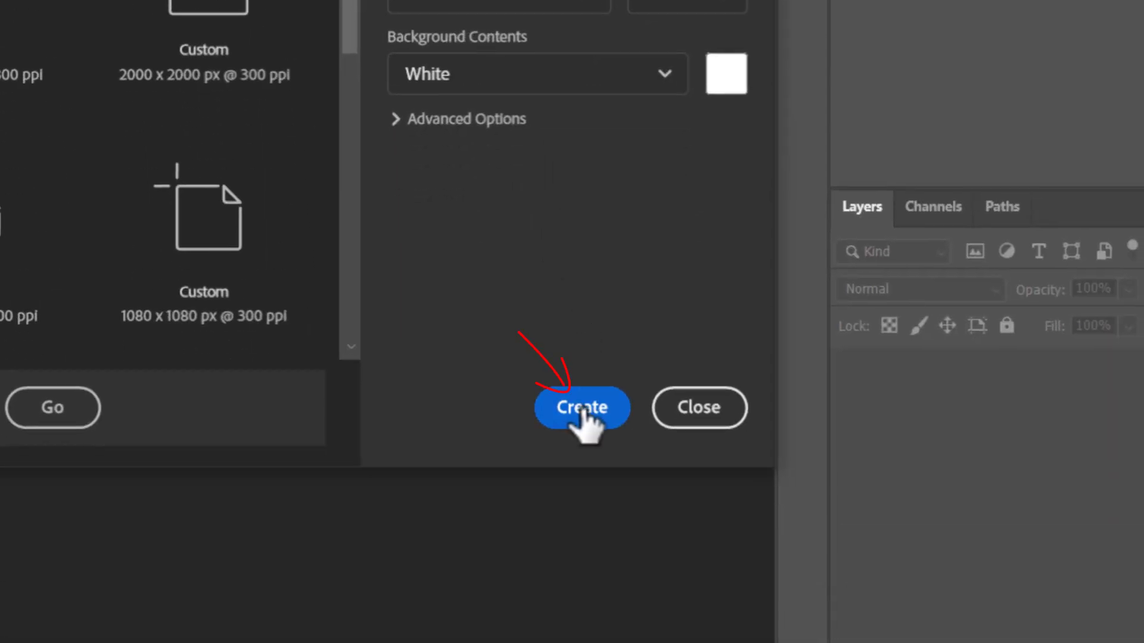
left_click(584, 459)
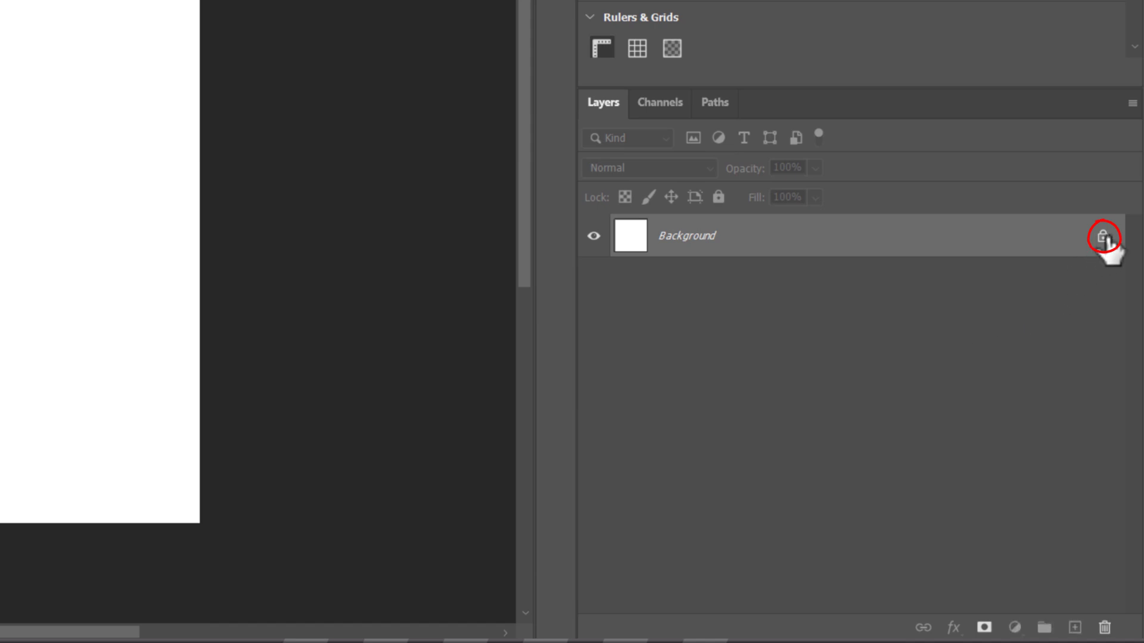
Unlock the background layer and add a gradient overlay to it using the Foreground to Background preset from Basics
left_click(1102, 237)
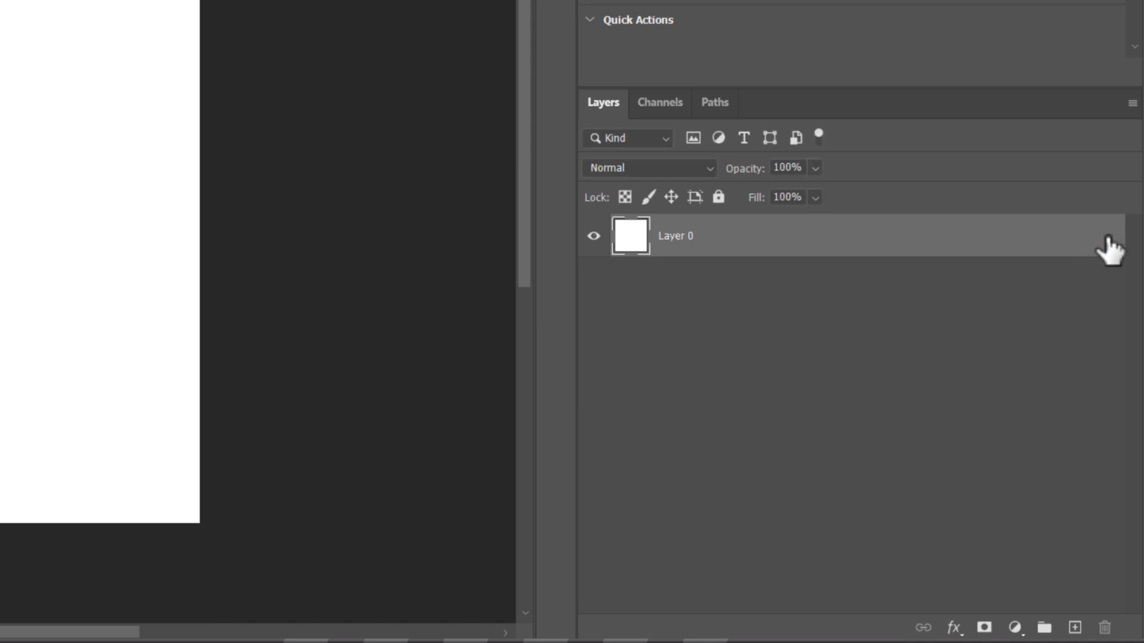
double_click(974, 253)
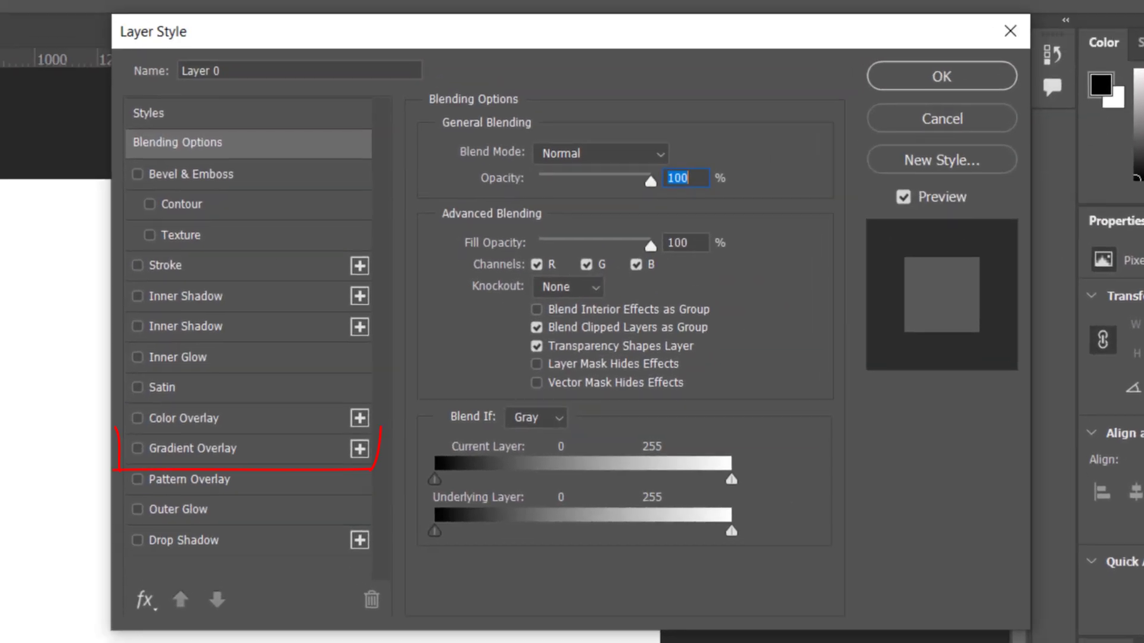
left_click(229, 456)
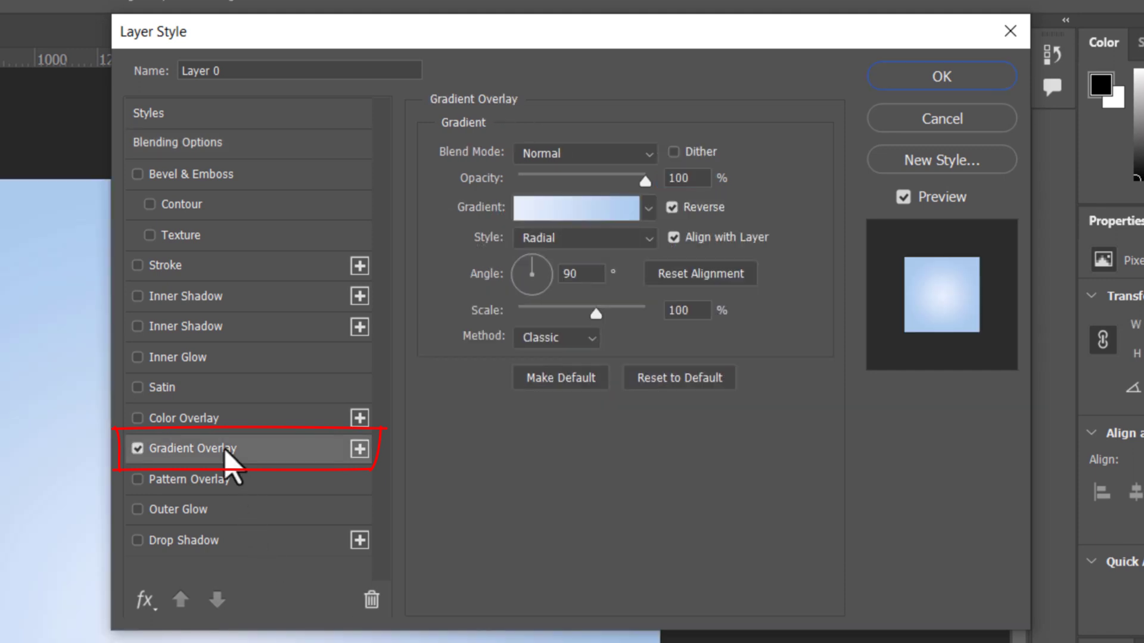
left_click(569, 210)
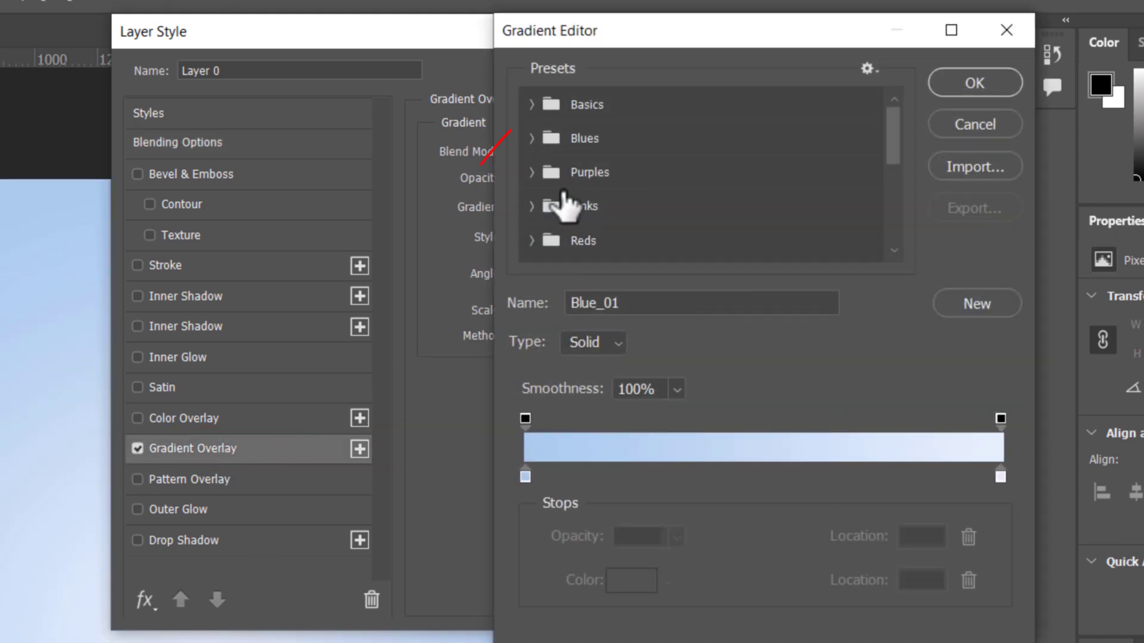
left_click(531, 103)
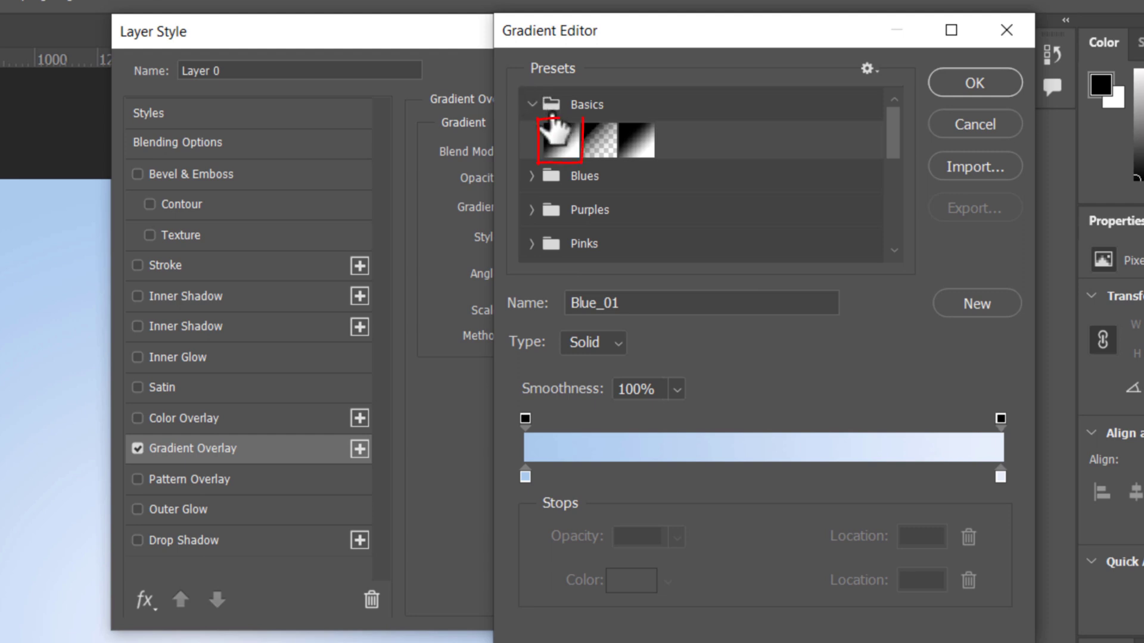
left_click(560, 141)
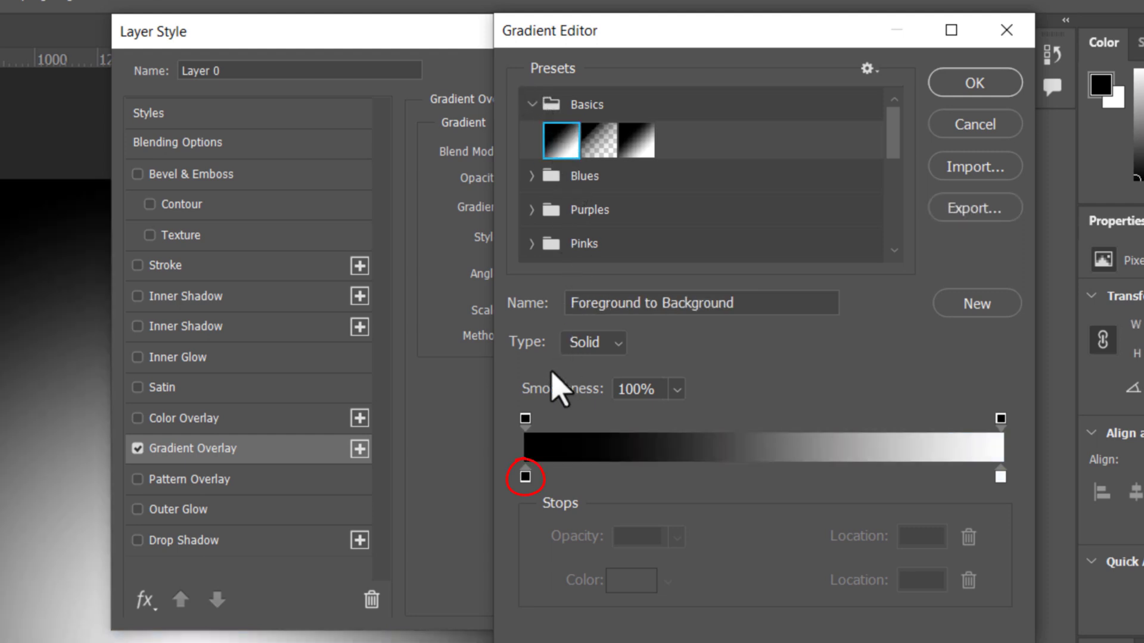
Change the gradient's black color stop at location 0 to dark navy blue, 041240
left_click(525, 476)
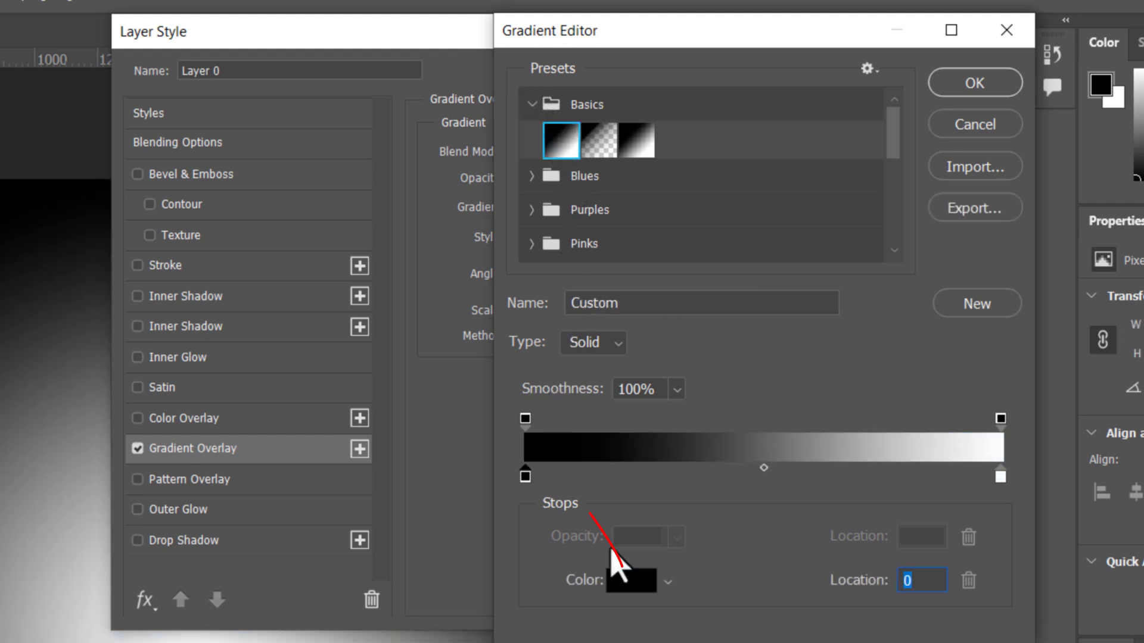
left_click(630, 580)
left_click(663, 233)
left_click_drag(663, 232, 709, 78)
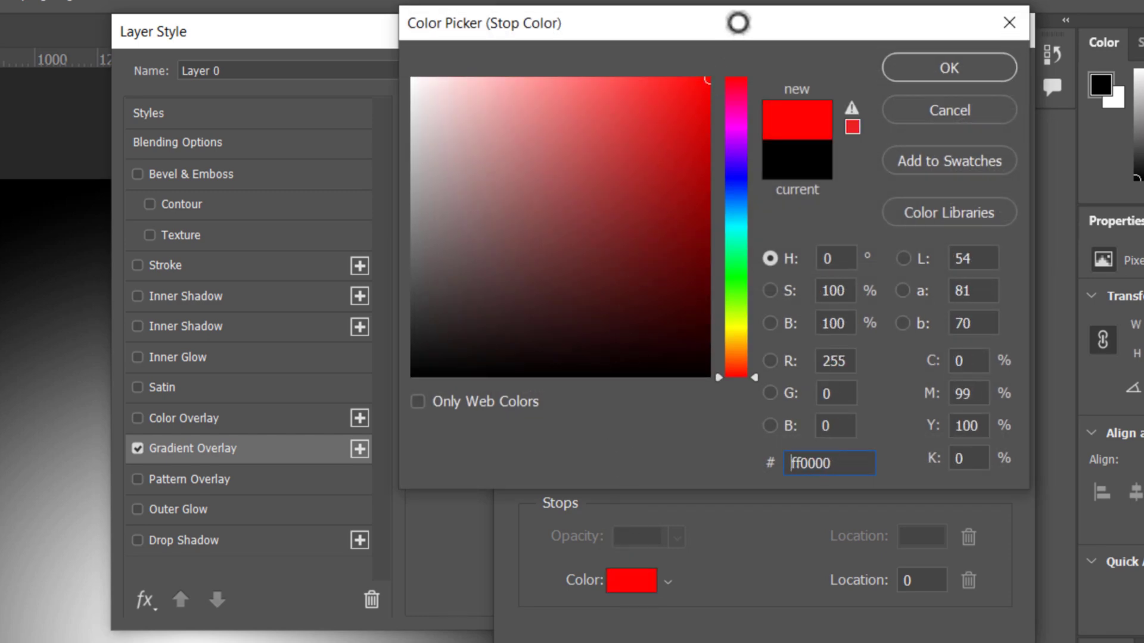
left_click_drag(743, 196, 741, 189)
left_click_drag(682, 265, 692, 302)
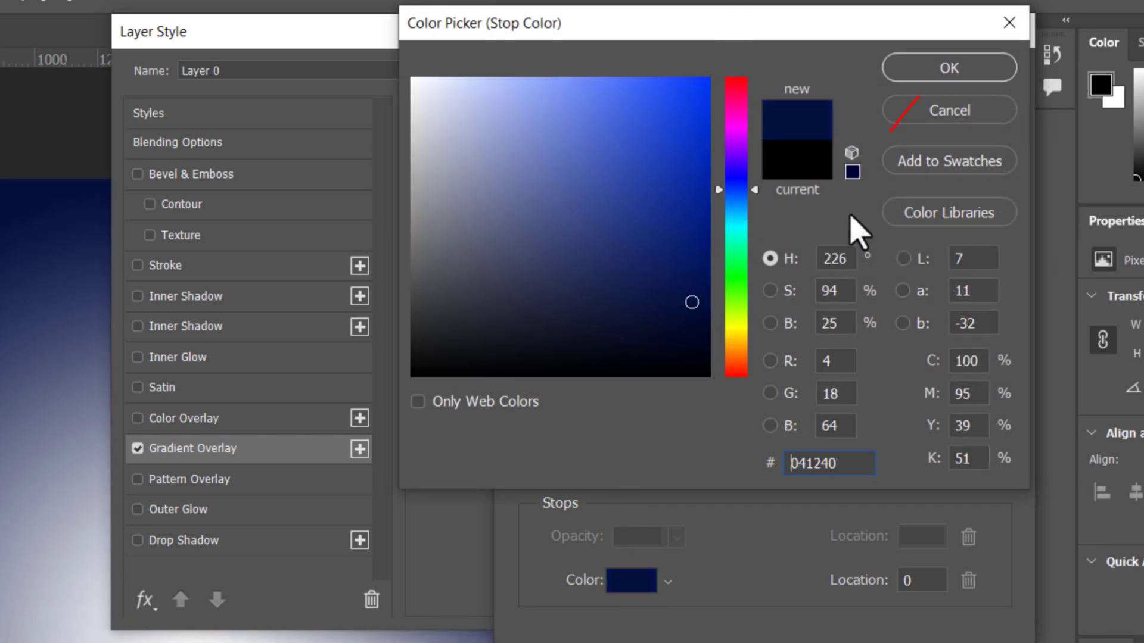
left_click(949, 68)
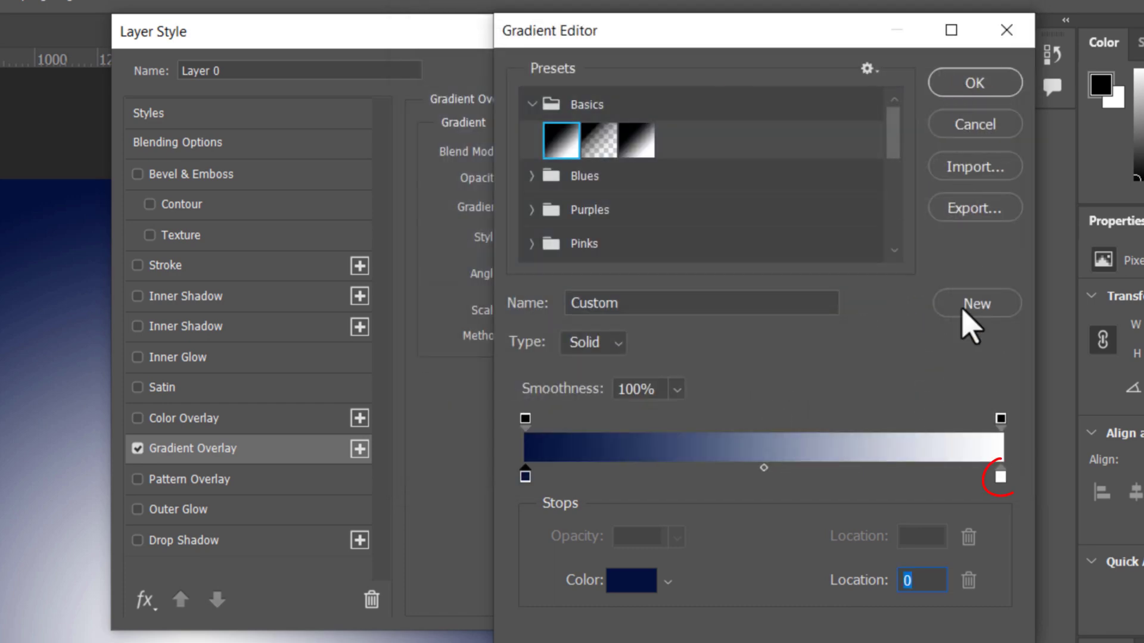
Change the gradient's white color stop at location 100 to medium blue, 184a94, and apply the gradient overlay
left_click(1001, 477)
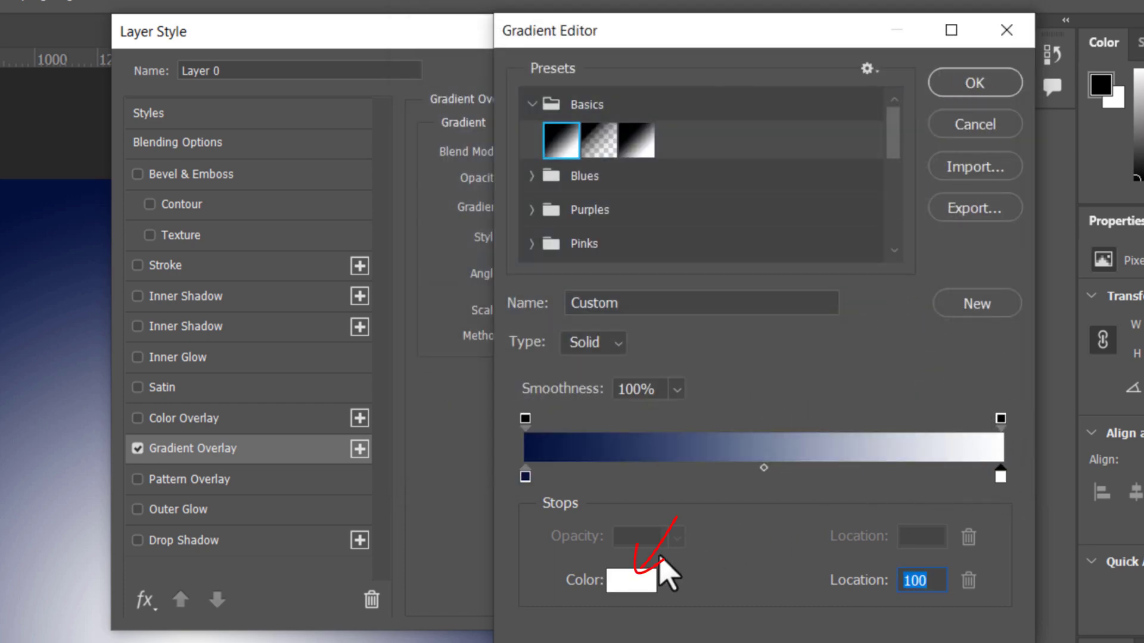
left_click(631, 581)
left_click_drag(625, 301, 740, 48)
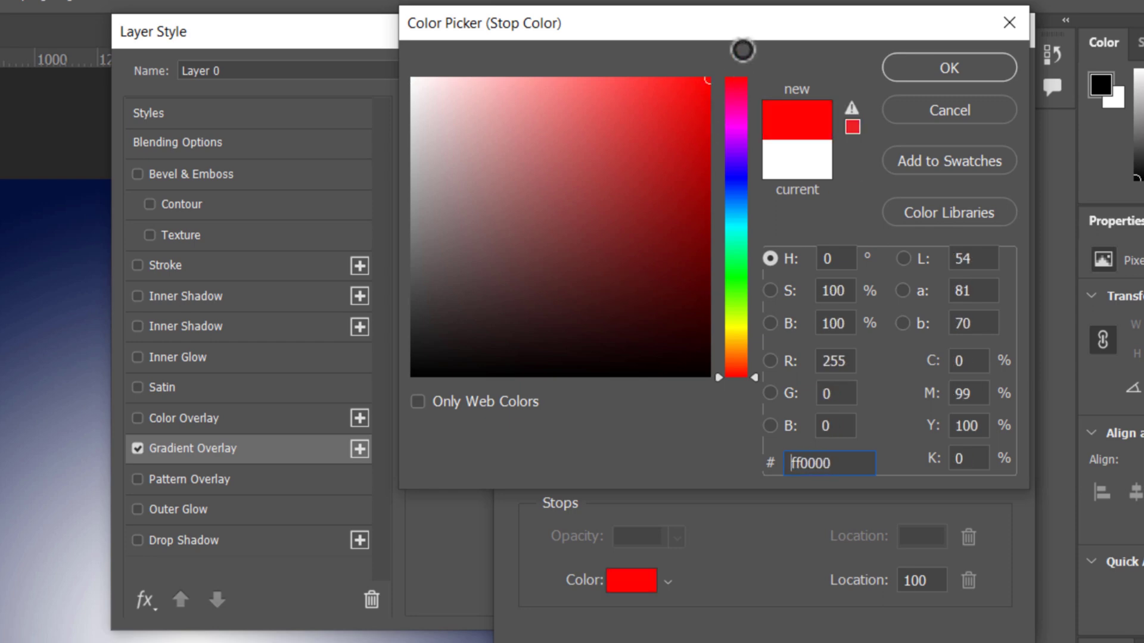
left_click(738, 196)
left_click_drag(738, 196, 737, 199)
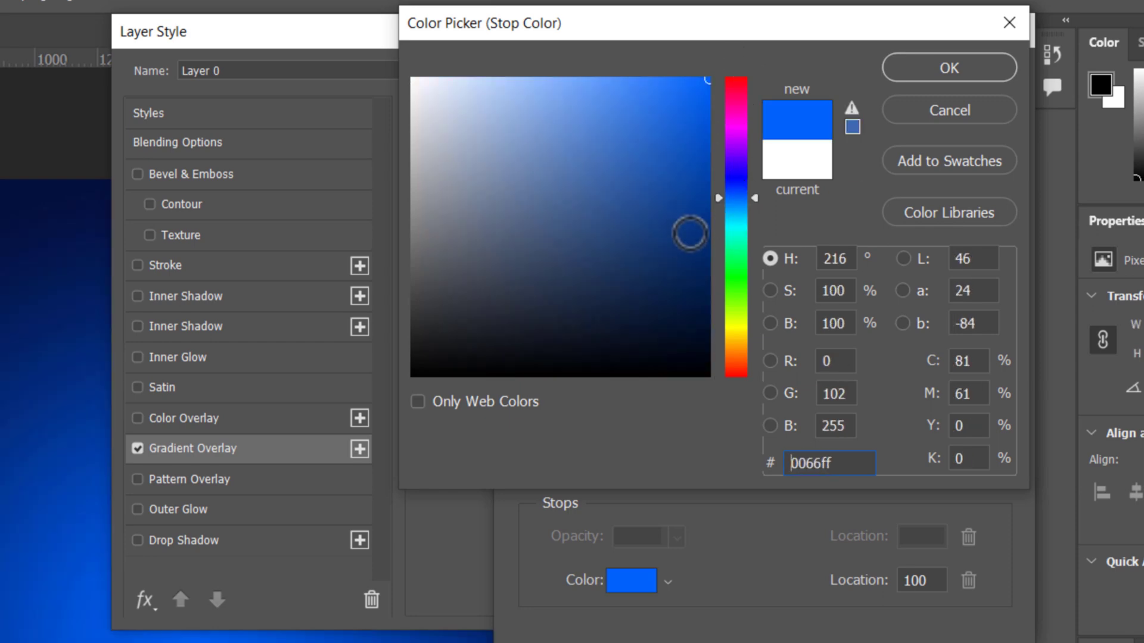
left_click_drag(689, 260, 661, 202)
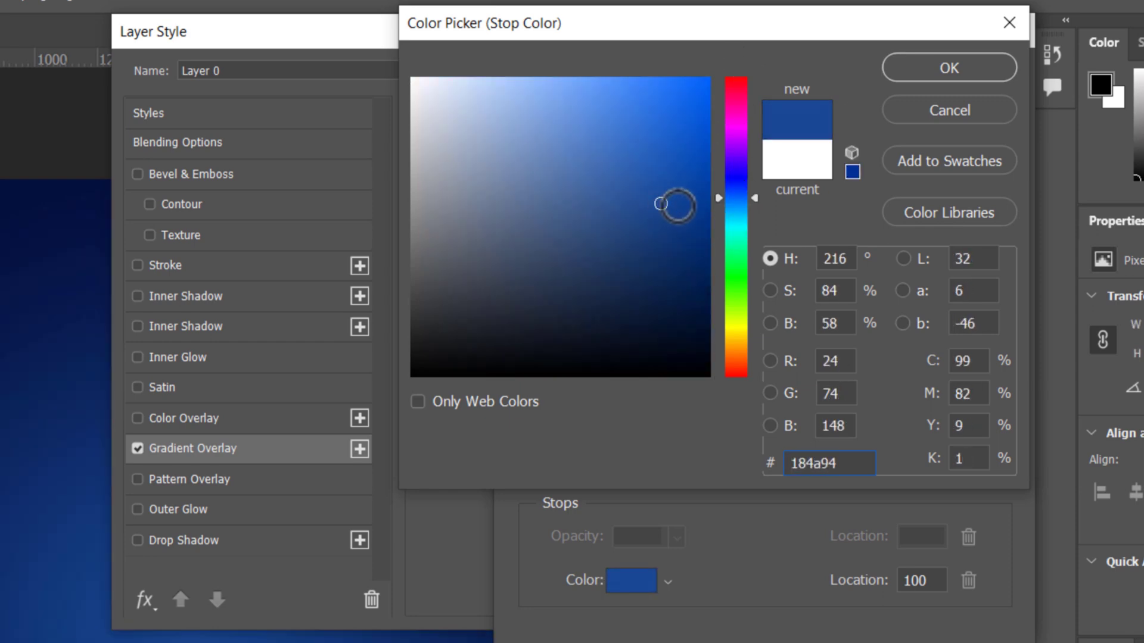
left_click(956, 70)
left_click(970, 82)
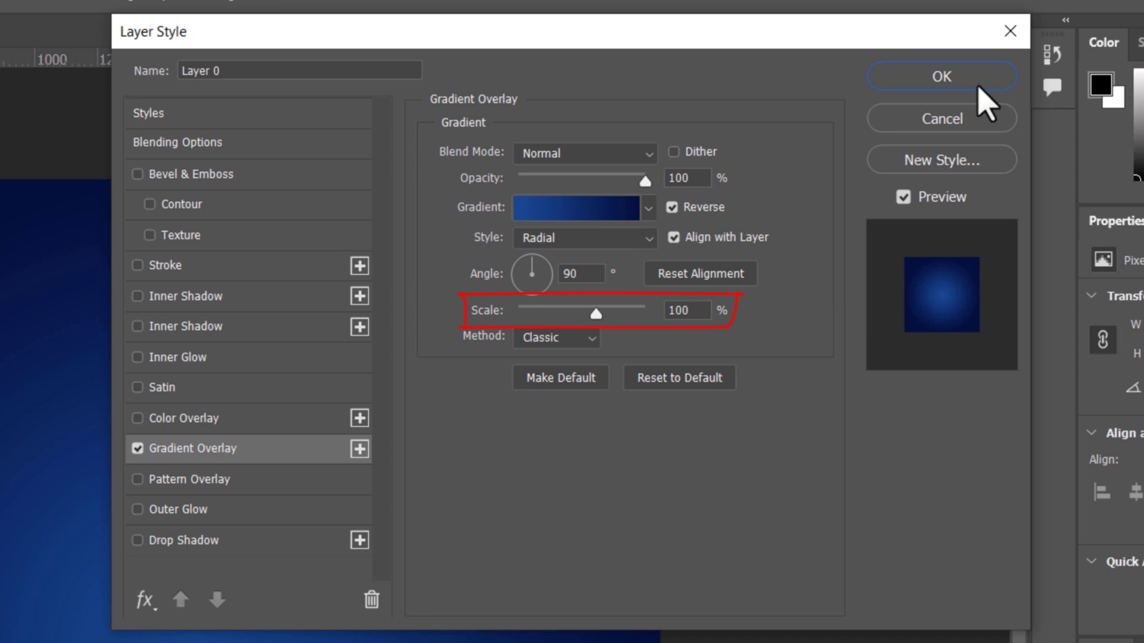
left_click(937, 79)
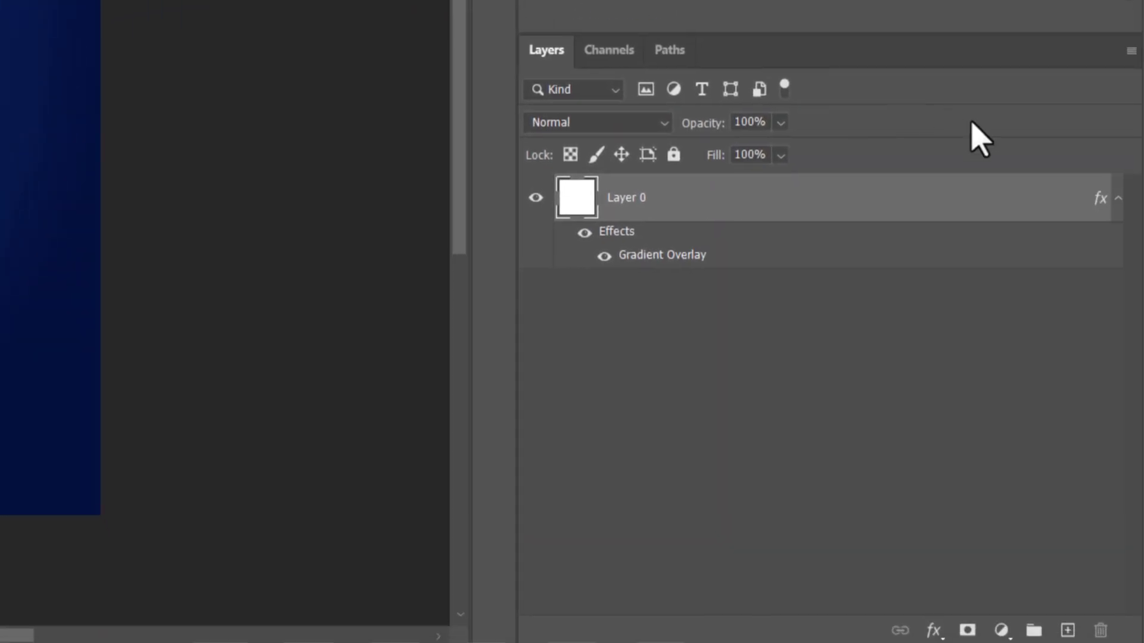
Collapse the layer's effects list and rename the layer Background
left_click(1118, 198)
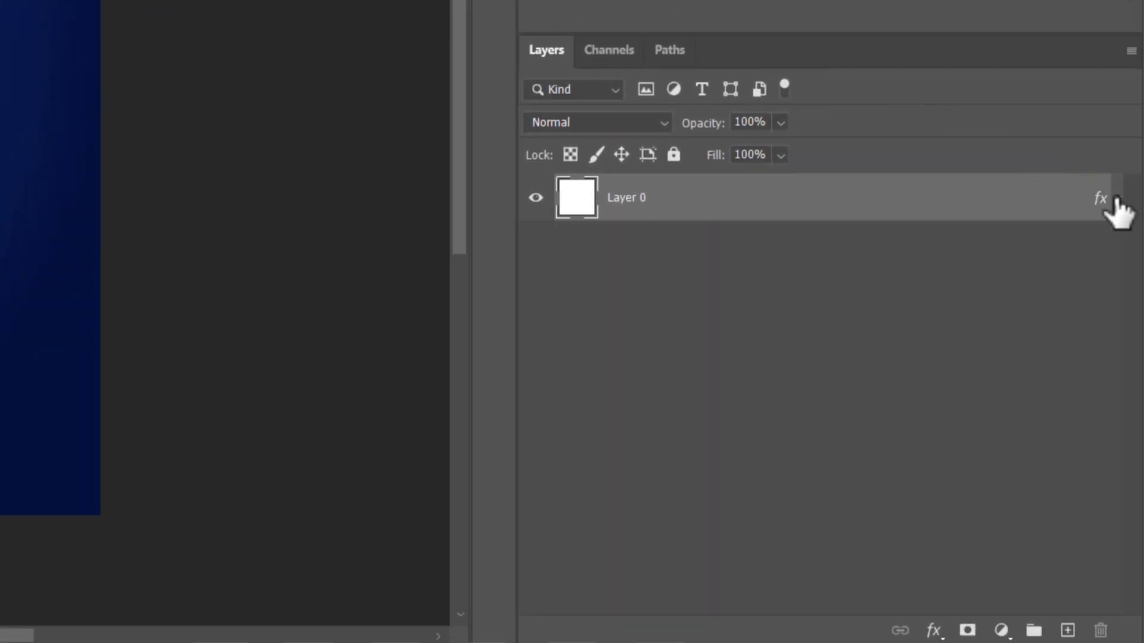
double_click(607, 190)
type("Background")
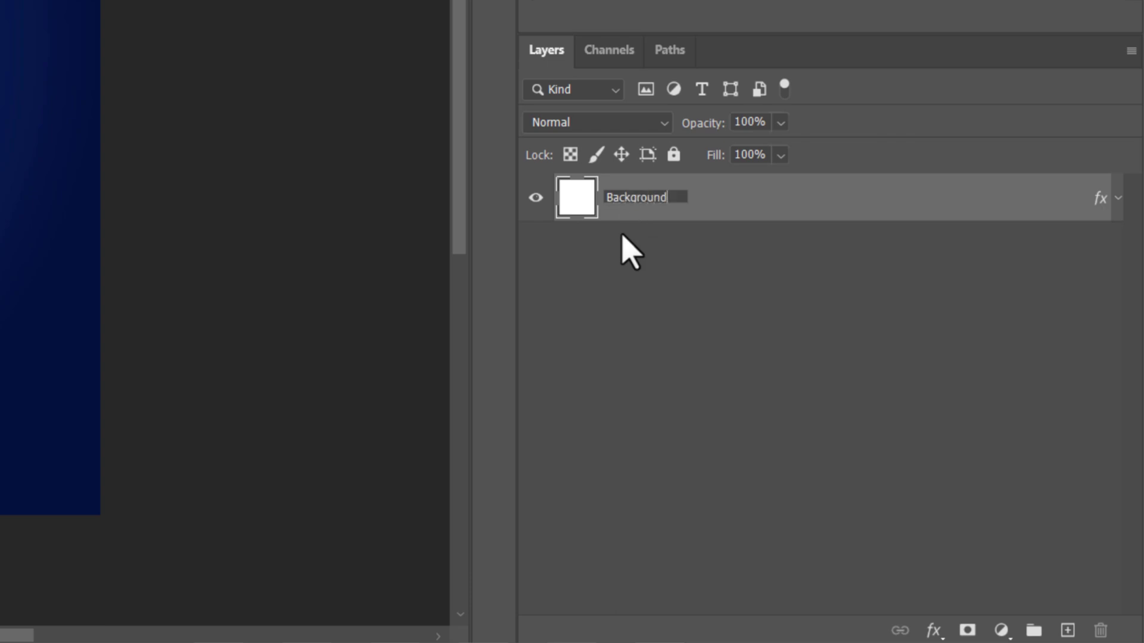
left_click(621, 235)
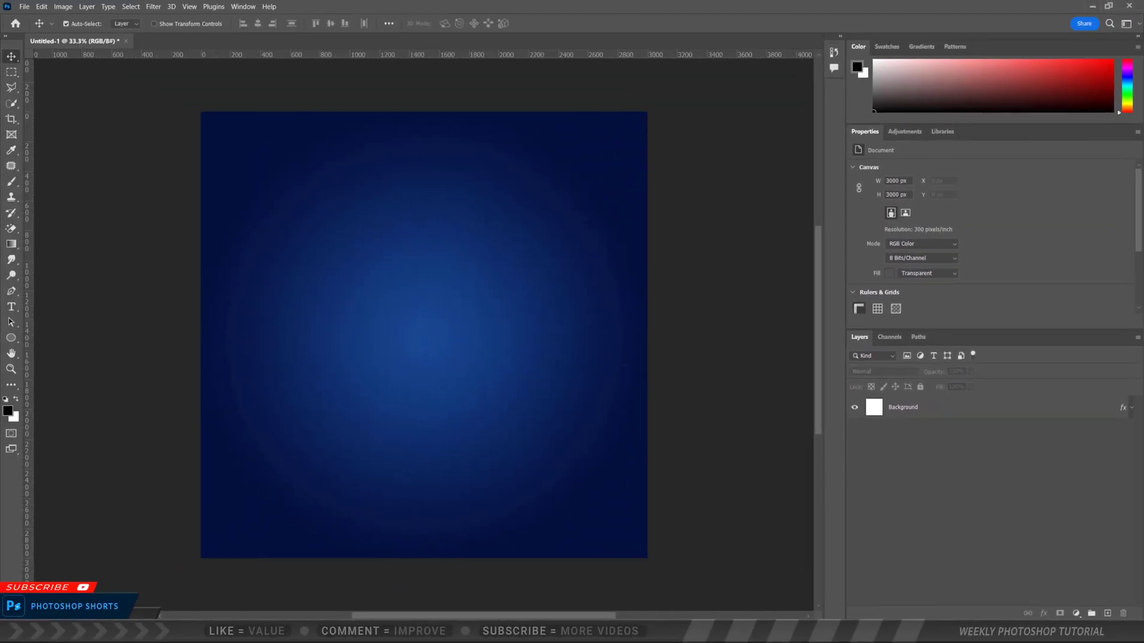
Place the Photoshop Shots image of the basketball player, scale it to about 93%, and shift it up and left to center the player
key("alt+Tab")
left_click_drag(197, 477, 495, 389)
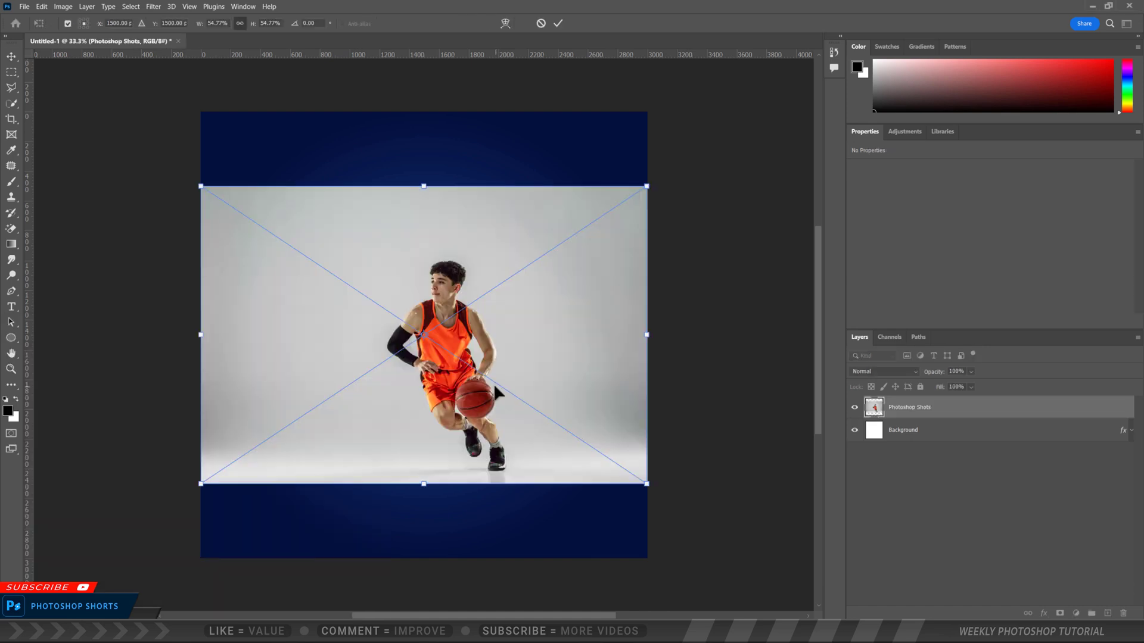
left_click_drag(426, 189, 427, 81)
scroll(428, 195, "down", 5)
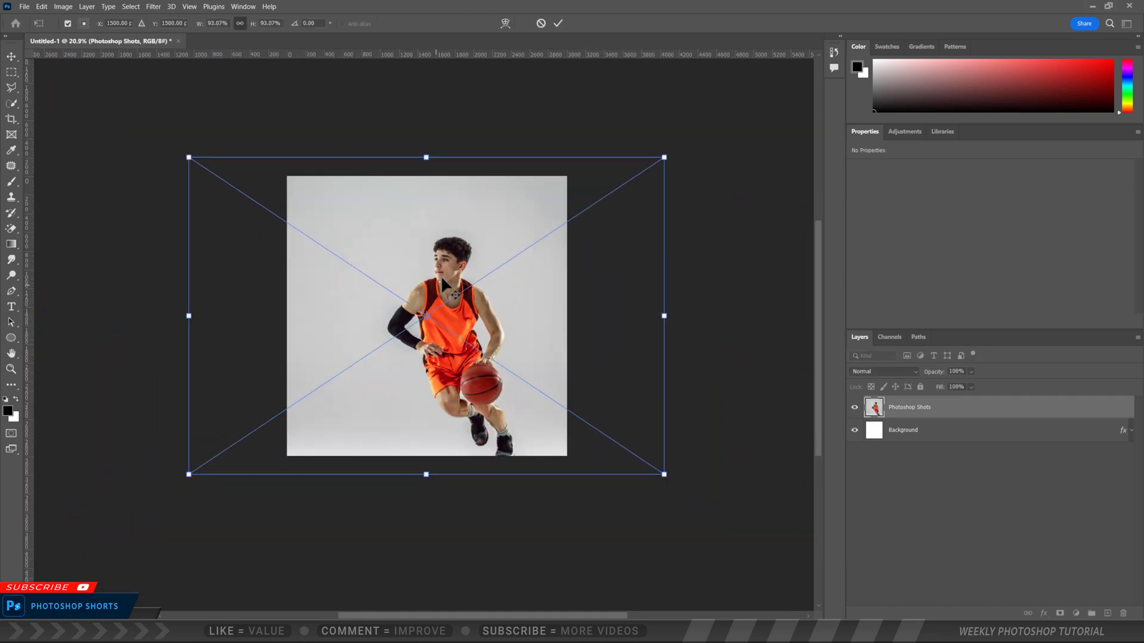
mouse_move(427, 195)
left_mouse_down()
mouse_move(398, 181)
mouse_move(417, 181)
left_mouse_up()
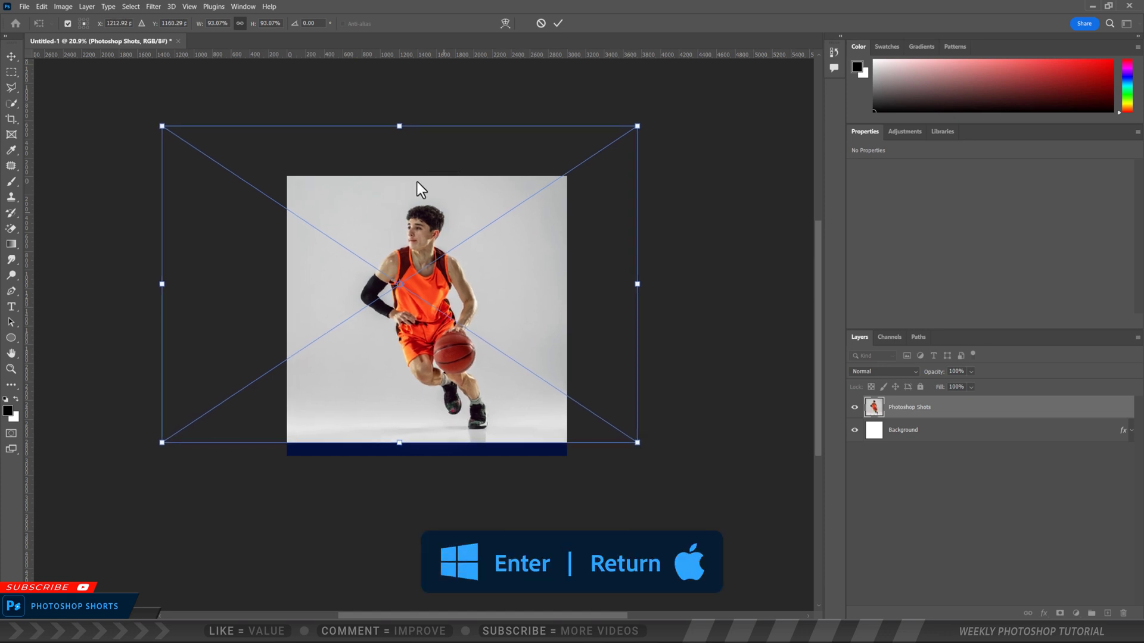
key("Return")
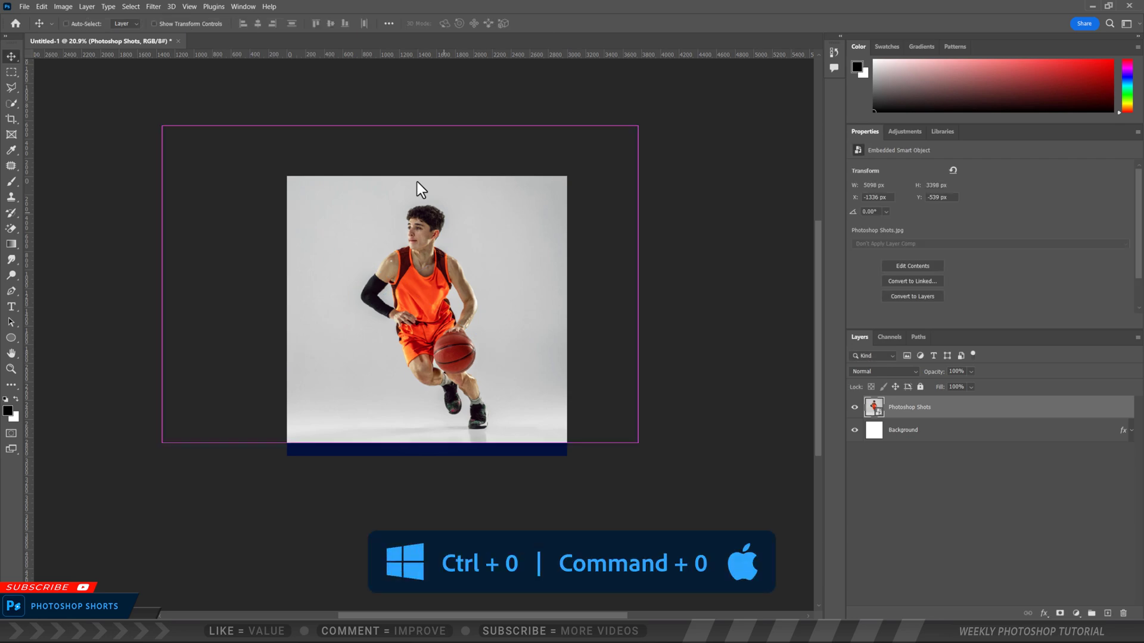
Mask out the photo's backdrop with a Select Subject selection and convert the Photoshop Shots layer to a smart object
key("ctrl+0")
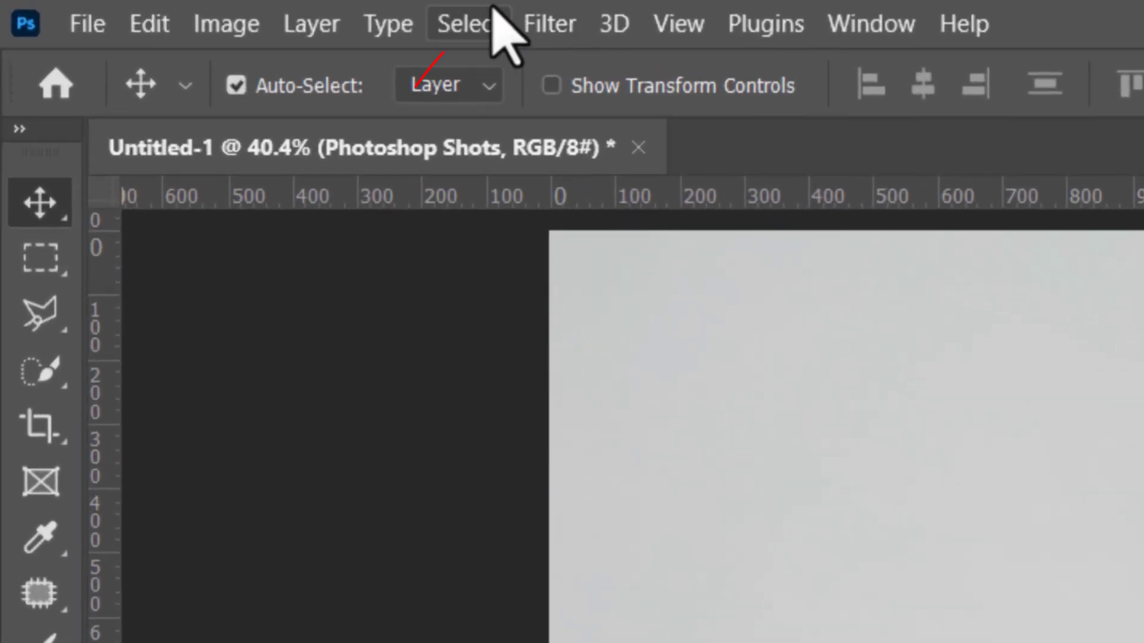
left_click(132, 7)
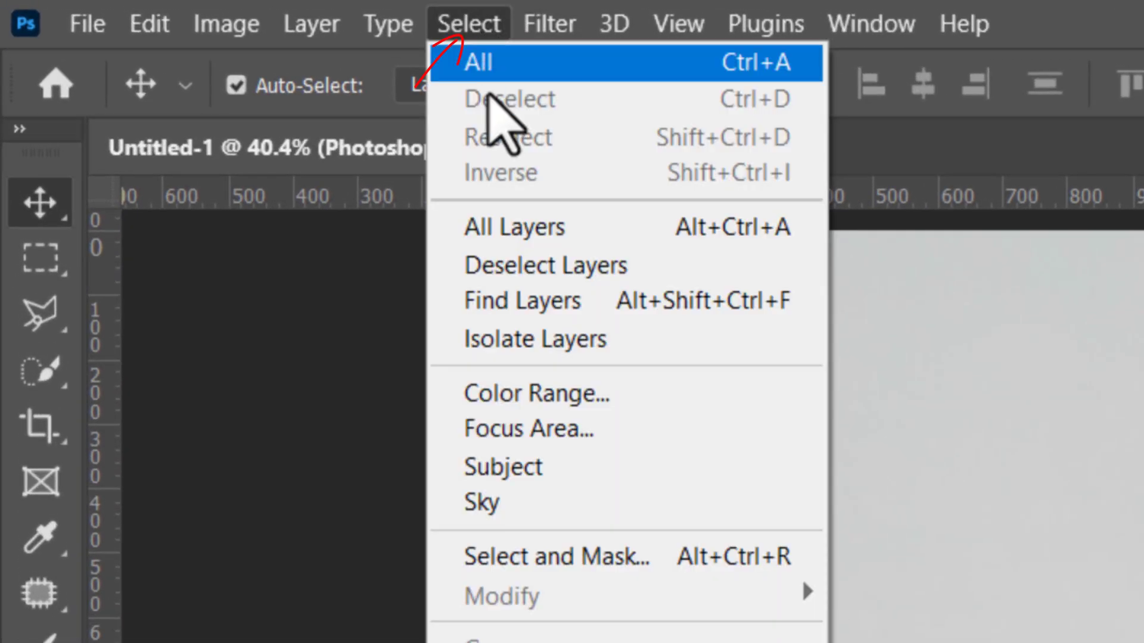
left_click(515, 463)
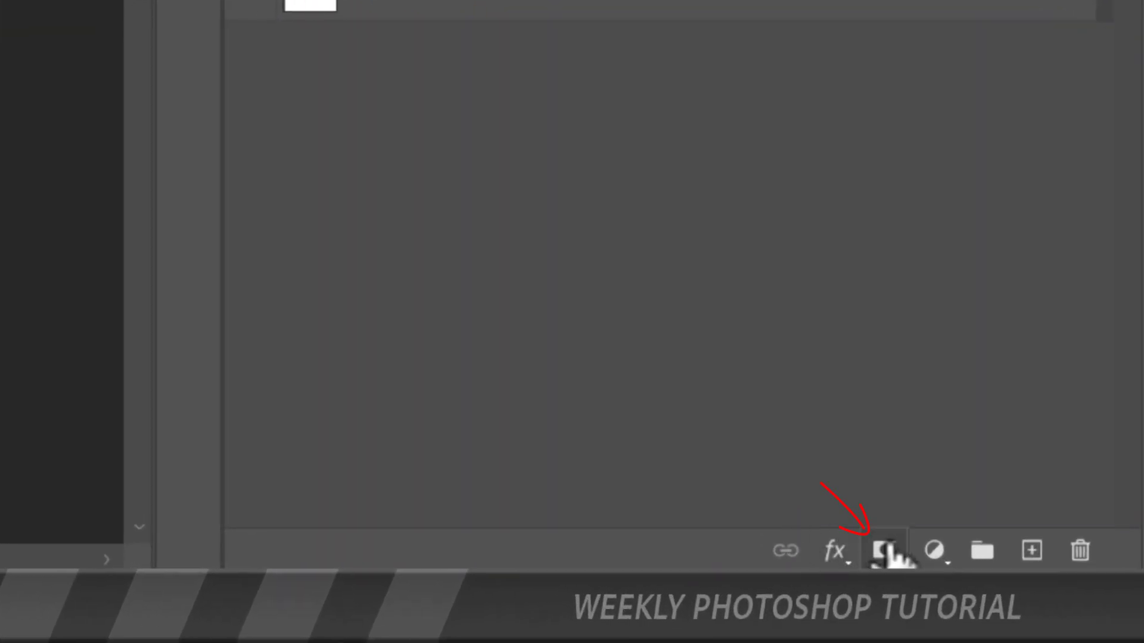
left_click(883, 549)
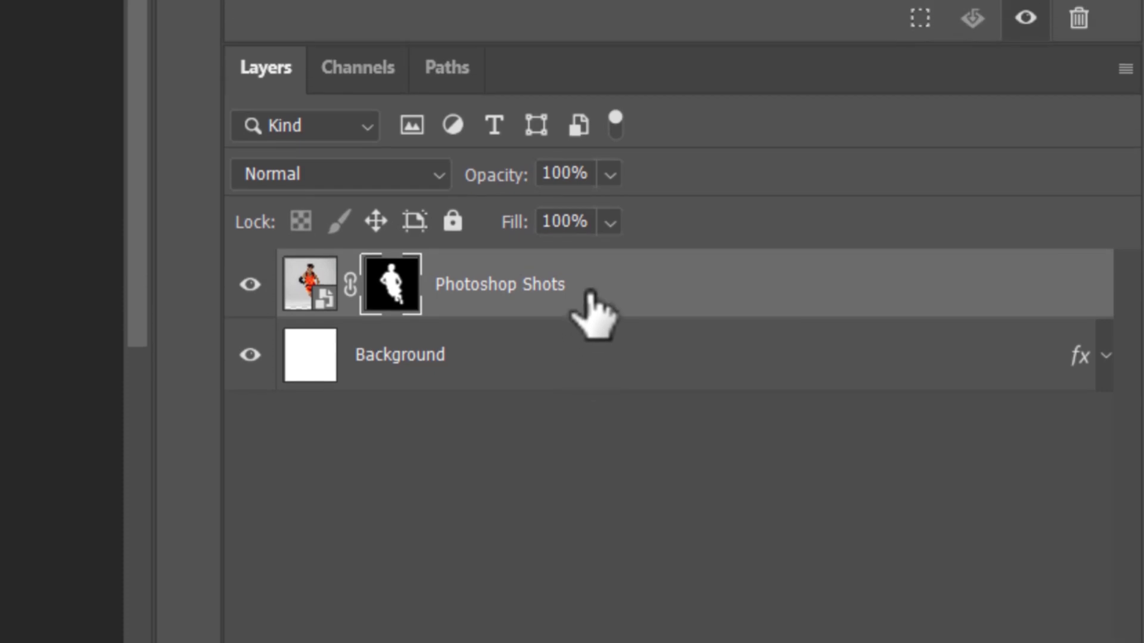
right_click(587, 283)
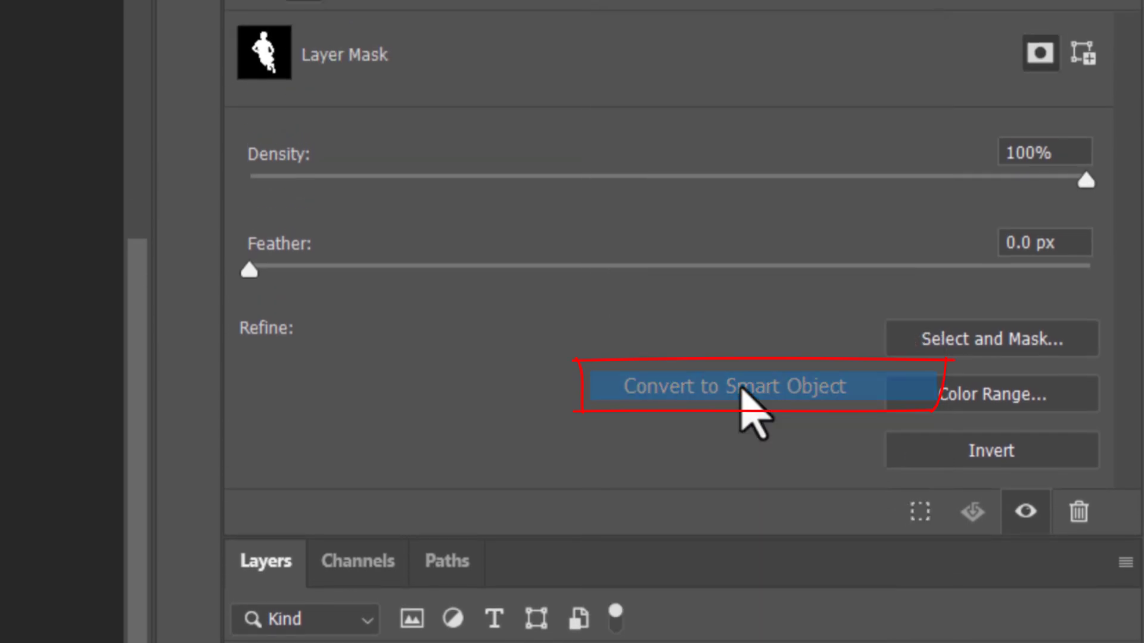
left_click(742, 389)
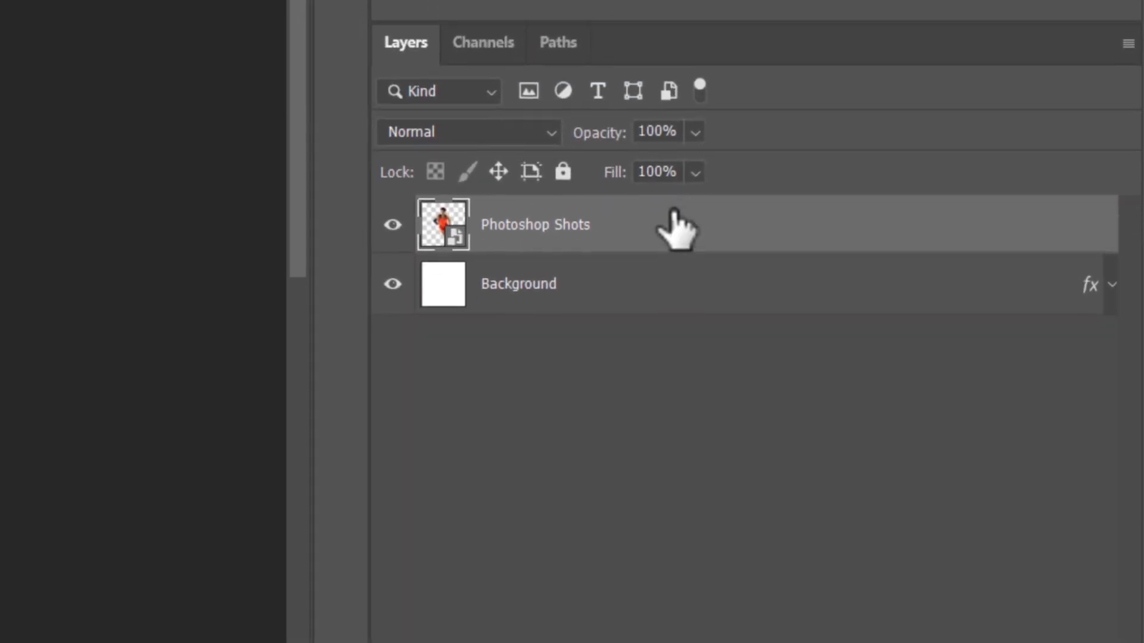
Duplicate the Photoshop Shots smart object layer four times
key("ctrl+j")
key("ctrl+j")
key("ctrl+j")
key("ctrl+j")
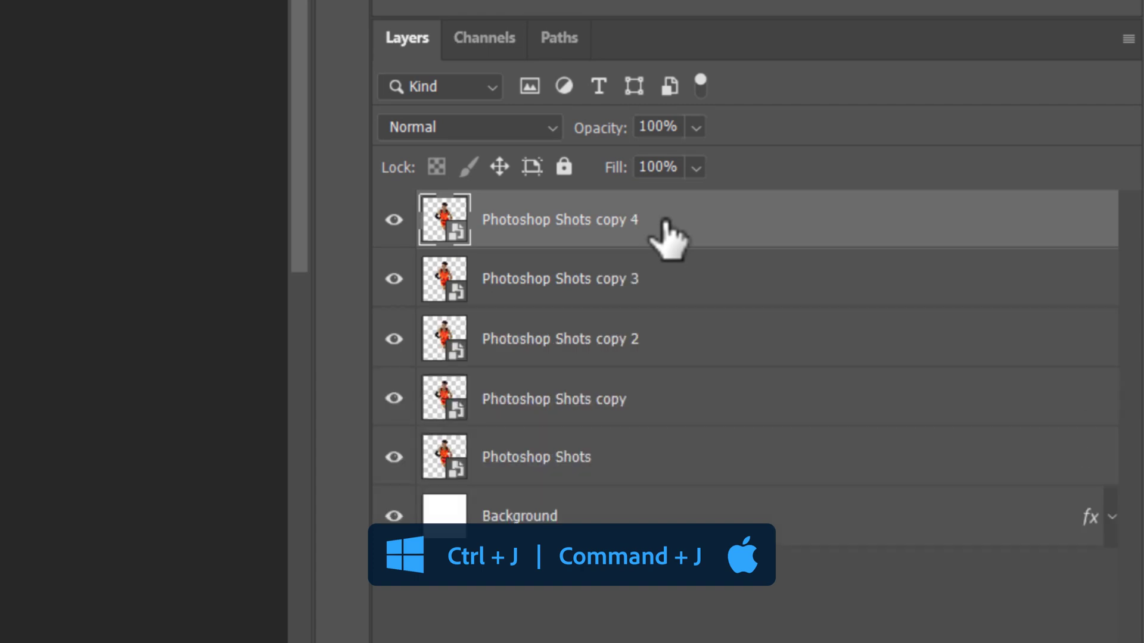
Duplicate the topmost player layer once more and rename the upper two player layers Glow and Main photo
key("ctrl+j")
double_click(583, 221)
type("Glo")
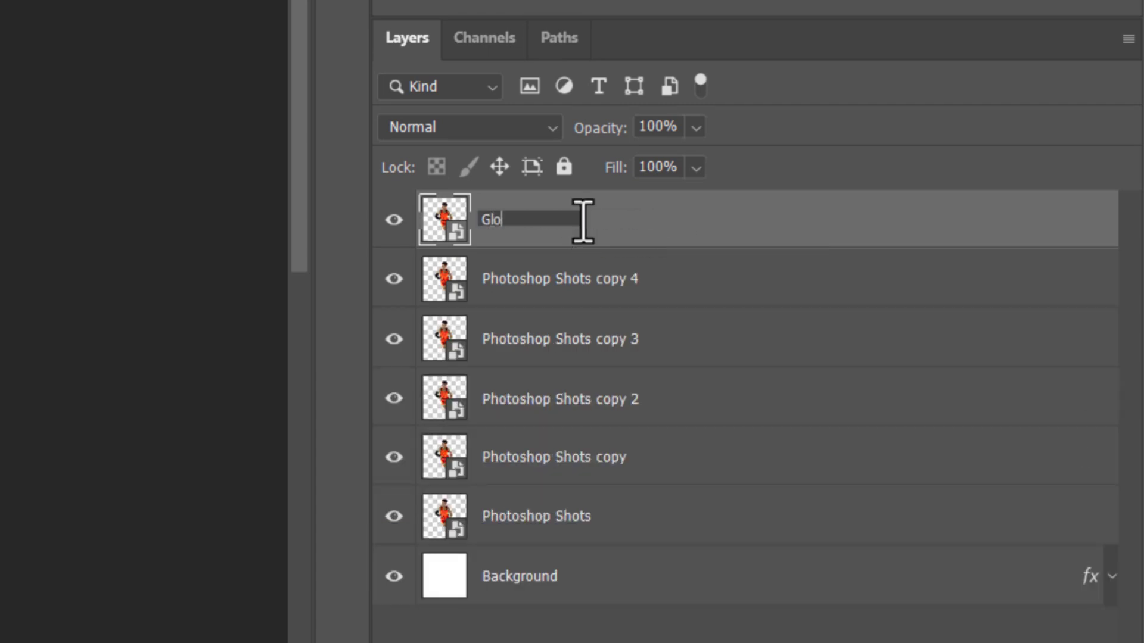
type("w")
double_click(557, 280)
type("Main photo")
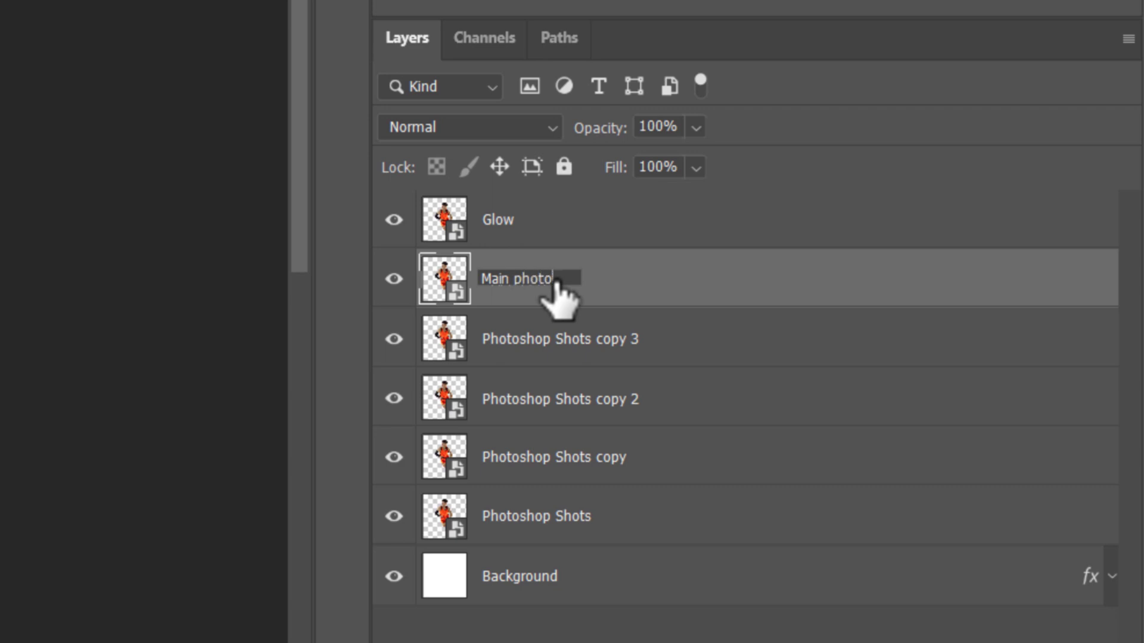
Rename Photoshop Shots copy 3 as Blue outline and Photoshop Shots copy 2 as White outline
double_click(542, 341)
type("B")
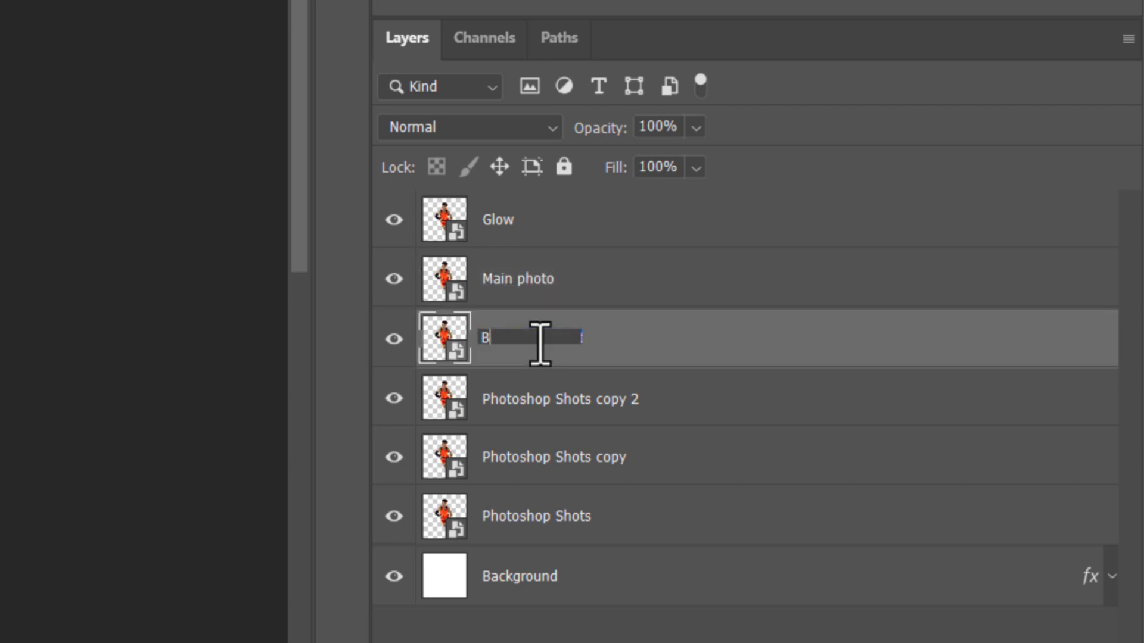
type("lue outline")
double_click(538, 411)
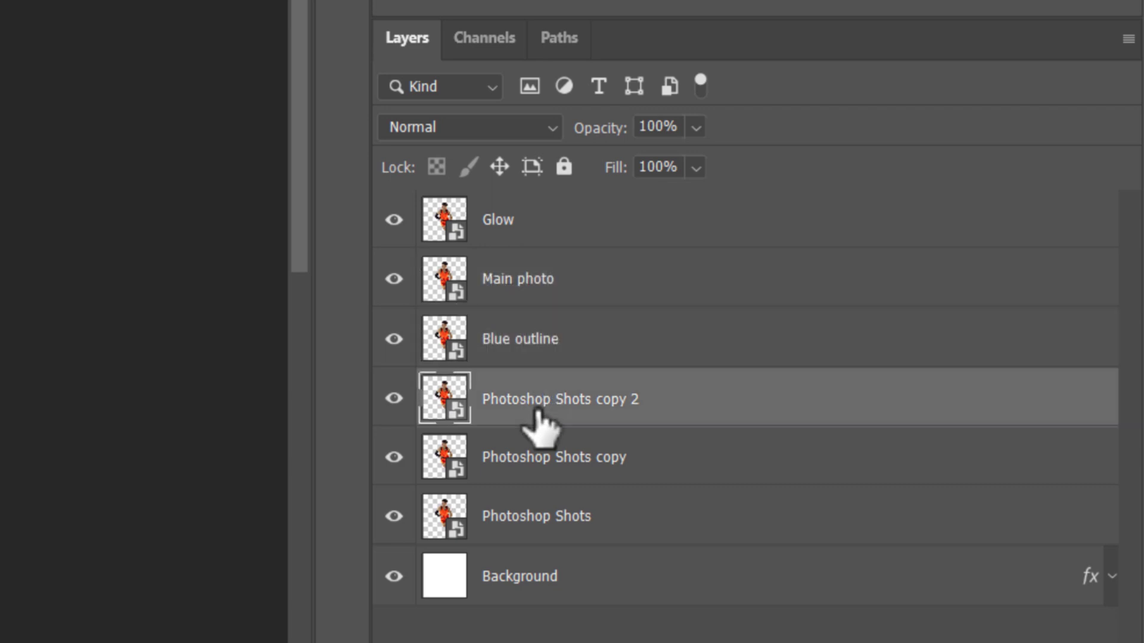
type("White outline")
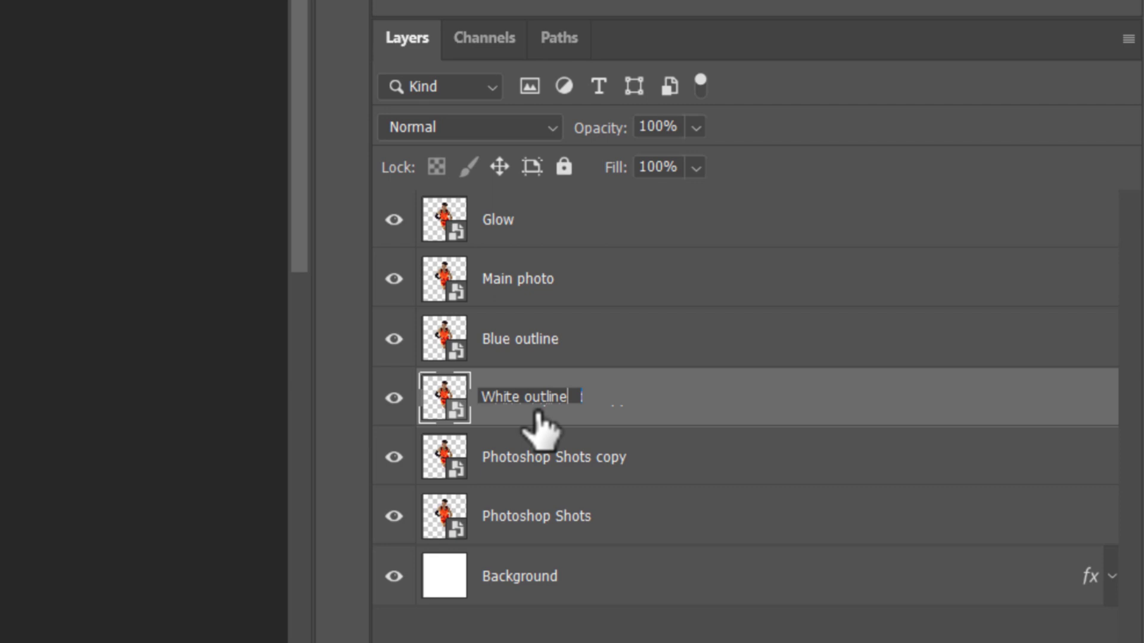
Rename Photoshop Shots copy as Dark and the original Photoshop Shots layer as Light
double_click(543, 462)
type("Dark")
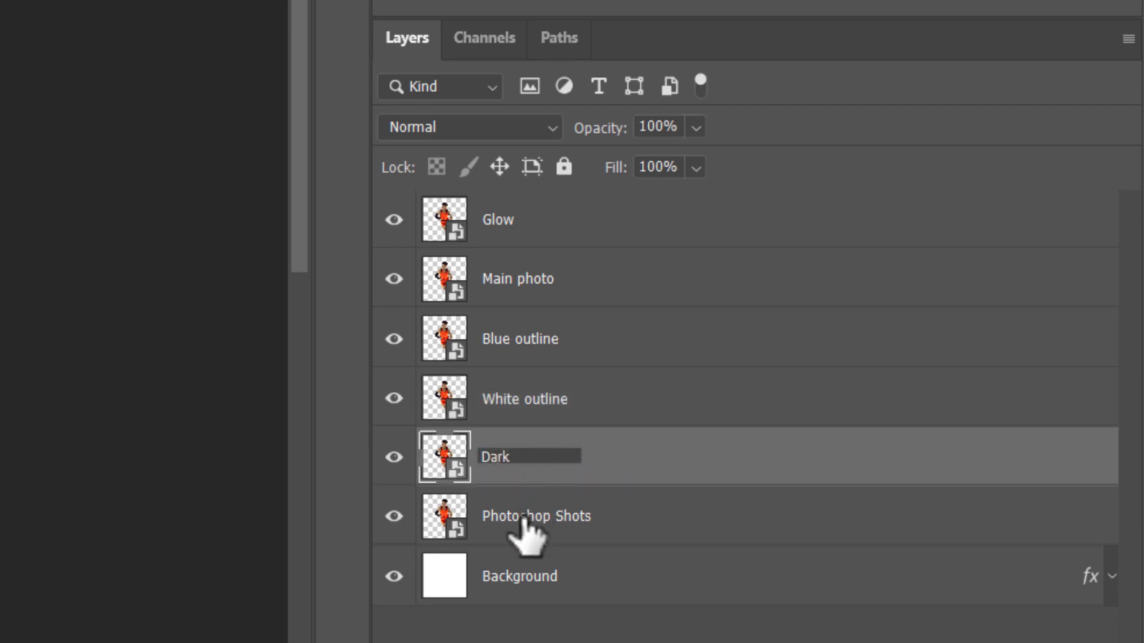
double_click(532, 519)
type("Light")
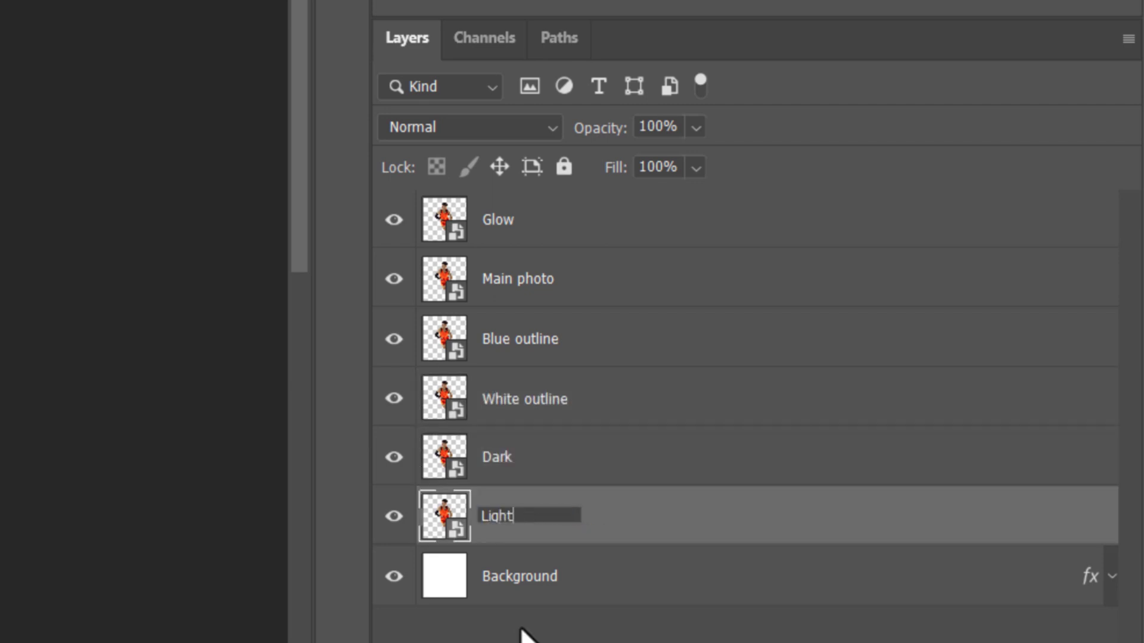
key("Return")
Add an Inner Glow in red ff0000 to the Glow layer, using Color Dodge blending and a 43 px size
left_click(614, 234)
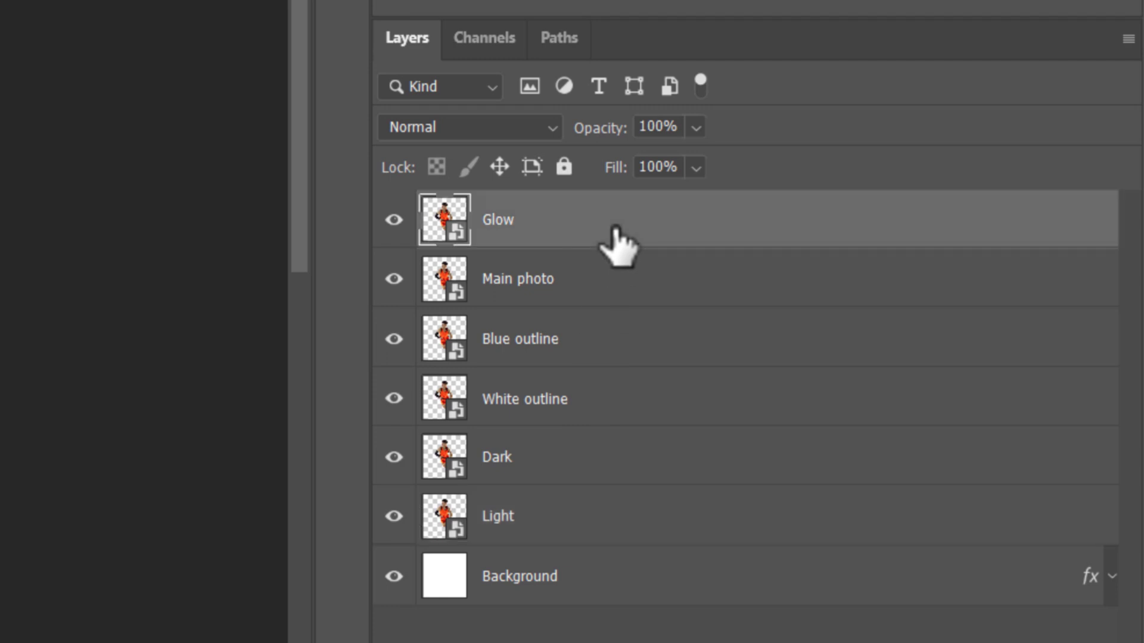
double_click(615, 234)
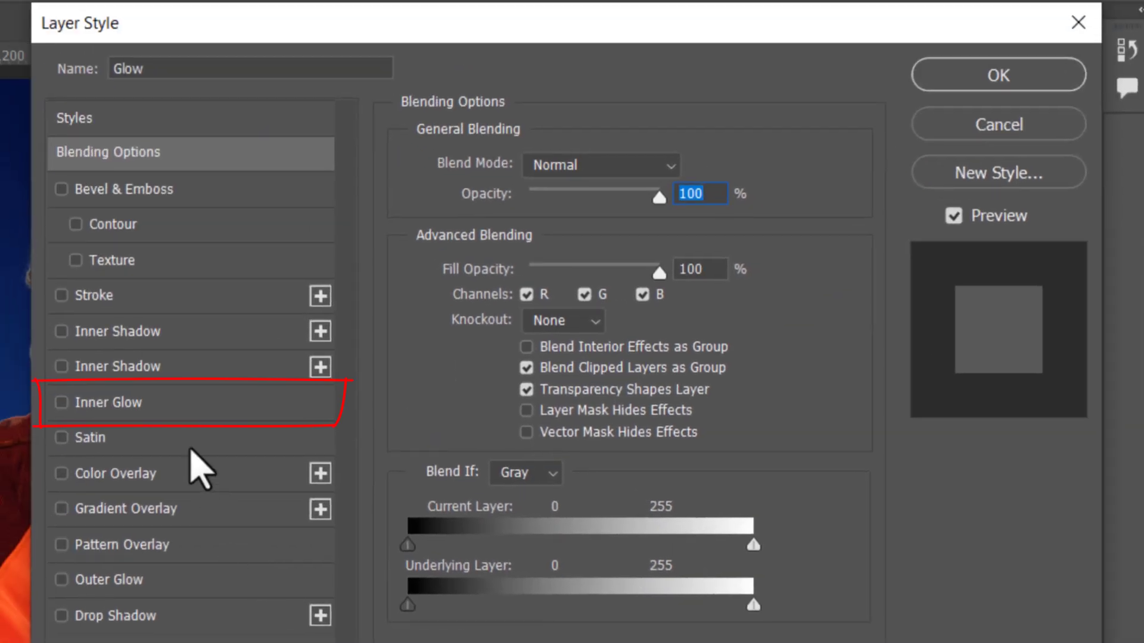
left_click(179, 403)
left_click(468, 261)
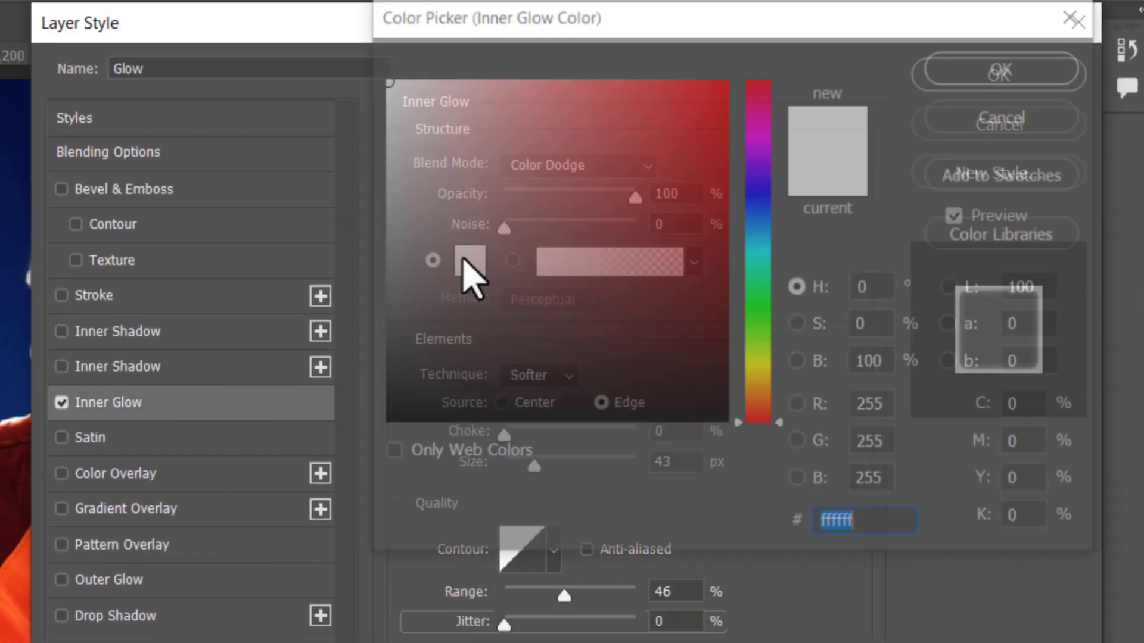
left_click_drag(595, 194, 788, 55)
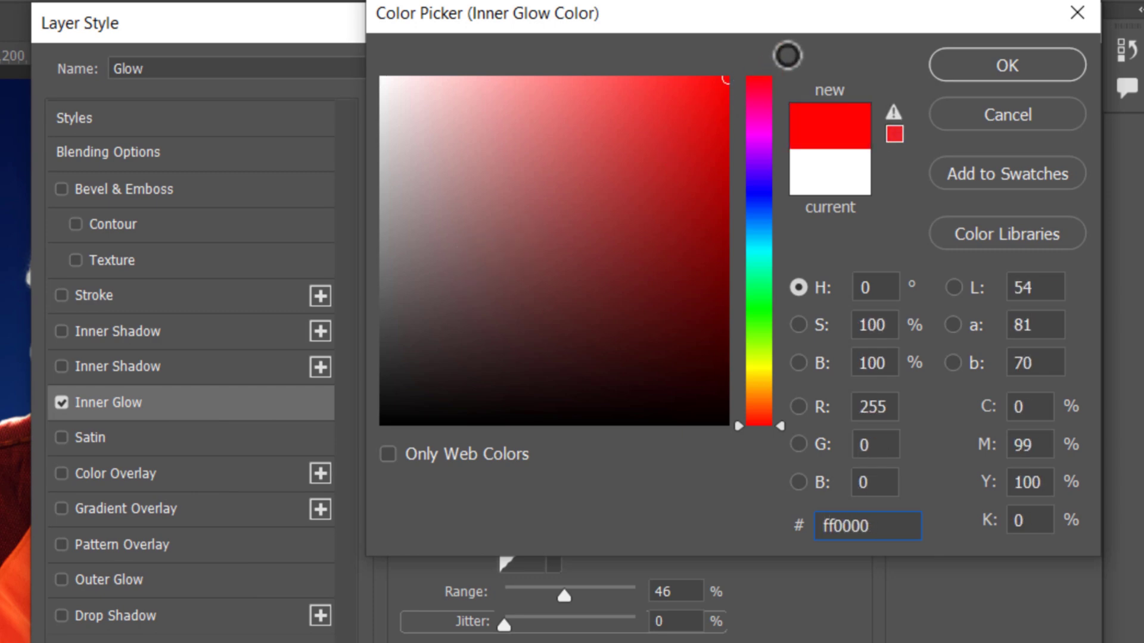
left_click(987, 70)
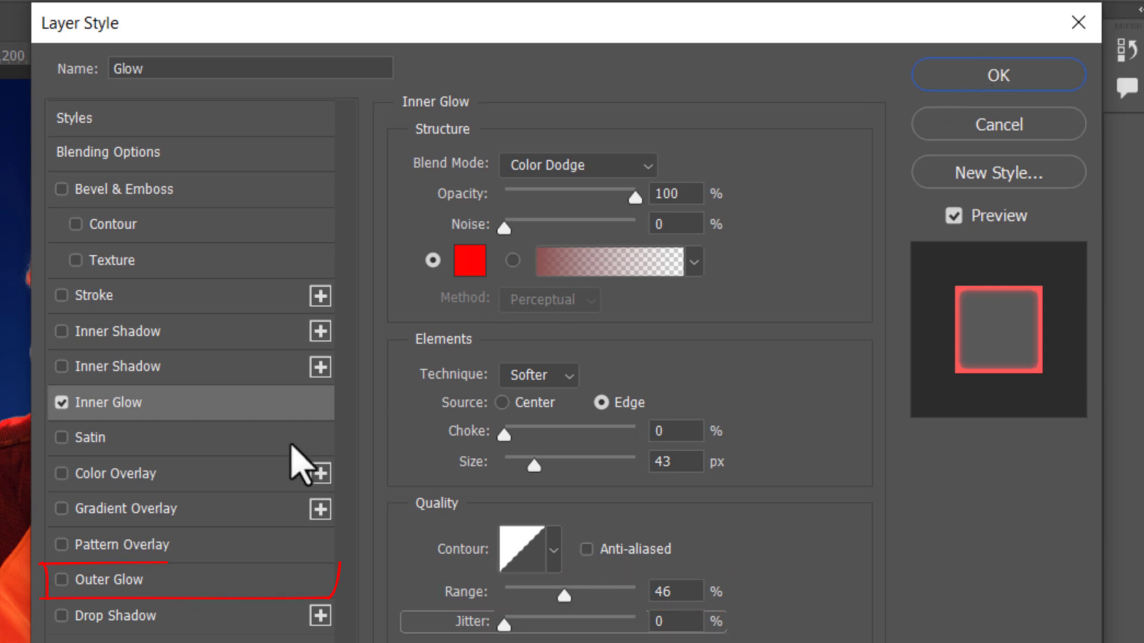
Add a 43 px Outer Glow in red ff0000 to the Glow layer, apply the layer style, and collapse its effects list
left_click(160, 581)
left_click(470, 262)
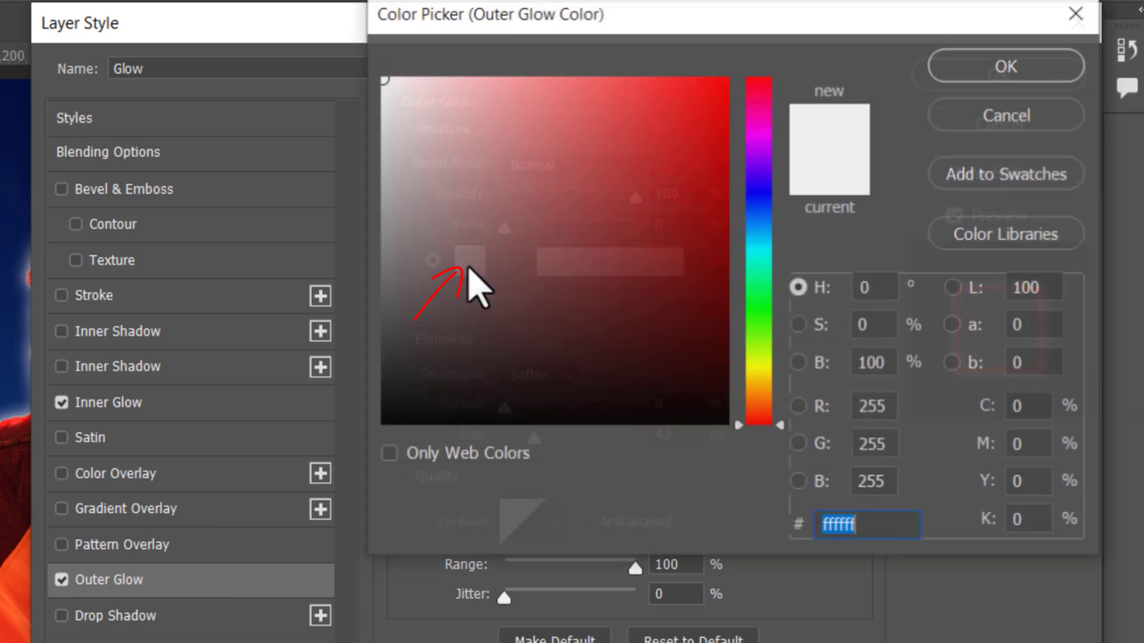
type("ff0000")
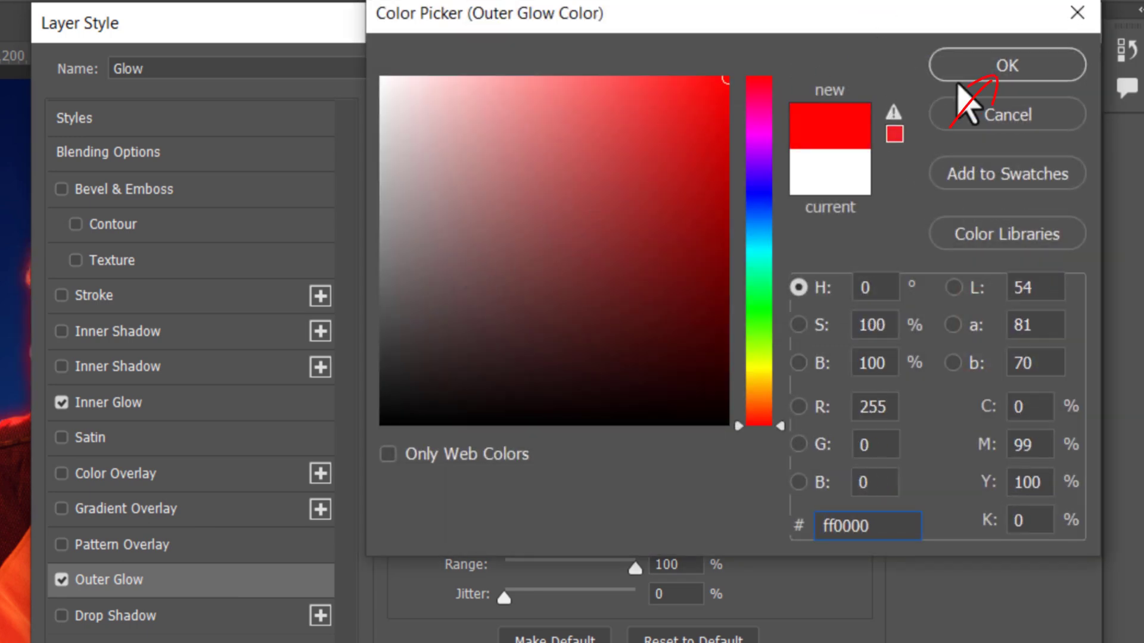
left_click(1003, 71)
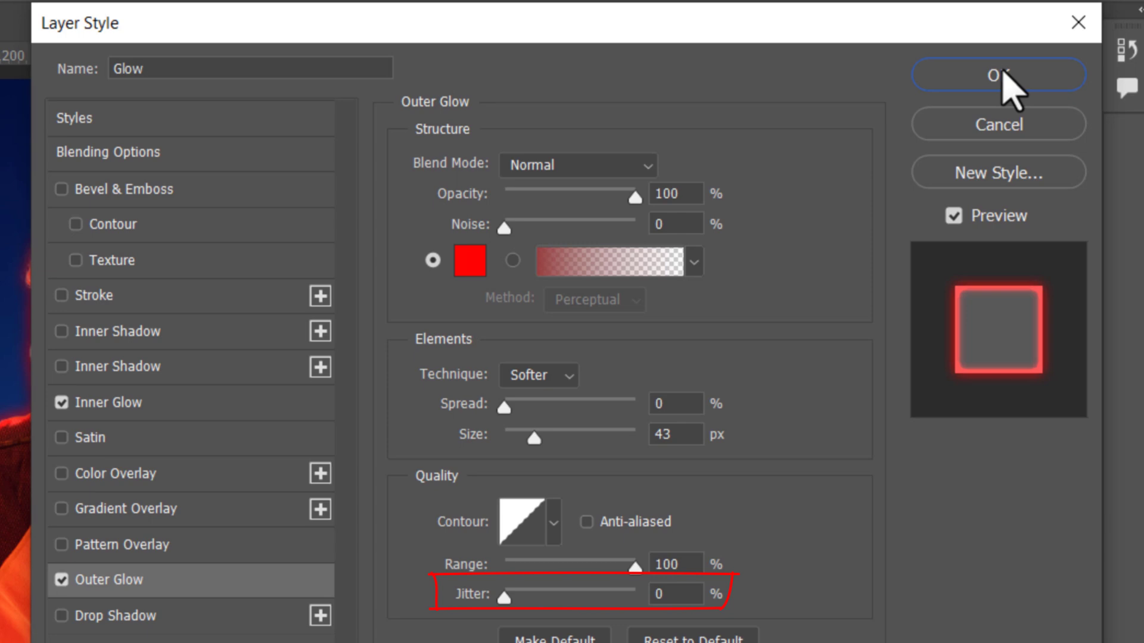
left_click(993, 80)
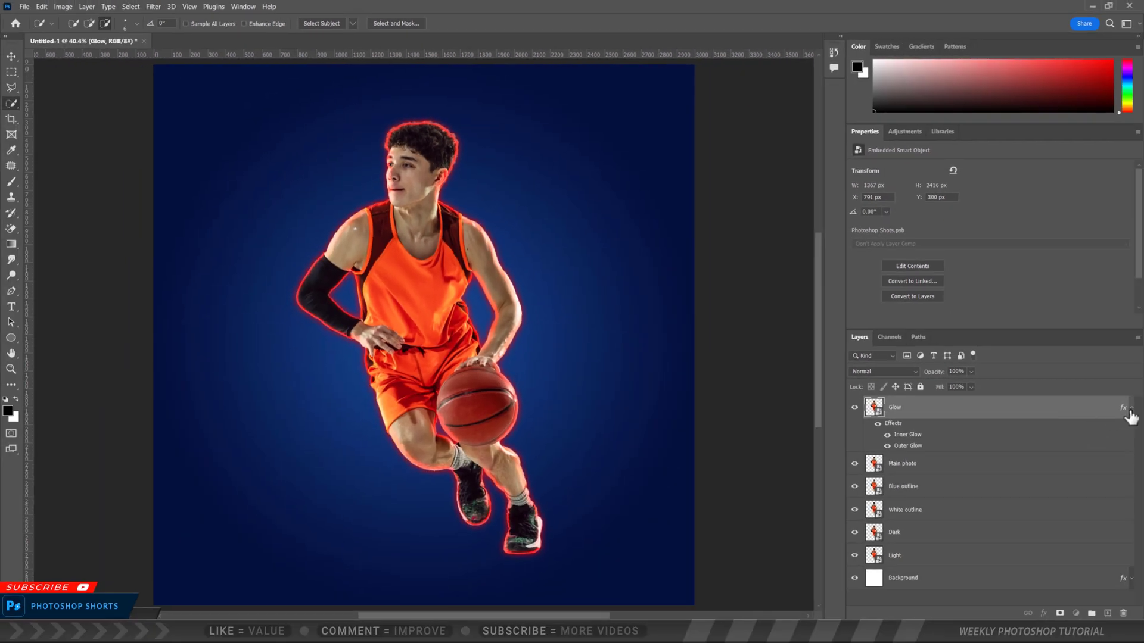
left_click(1130, 409)
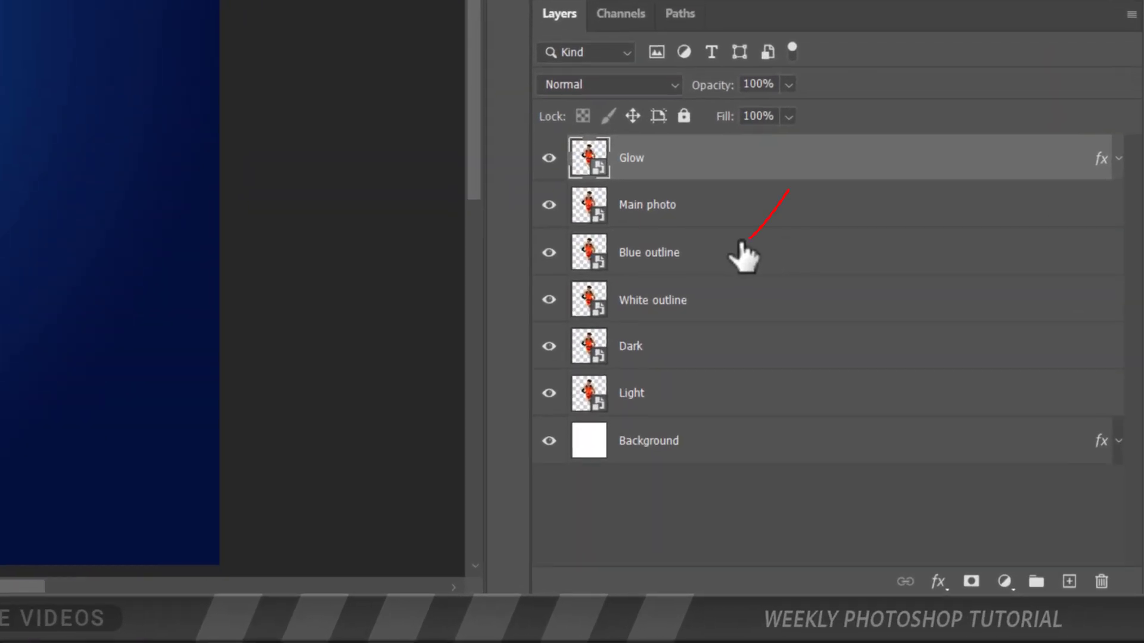
Apply a 6 px outside Stroke in blue 0024ff to the Blue outline layer
left_click(944, 454)
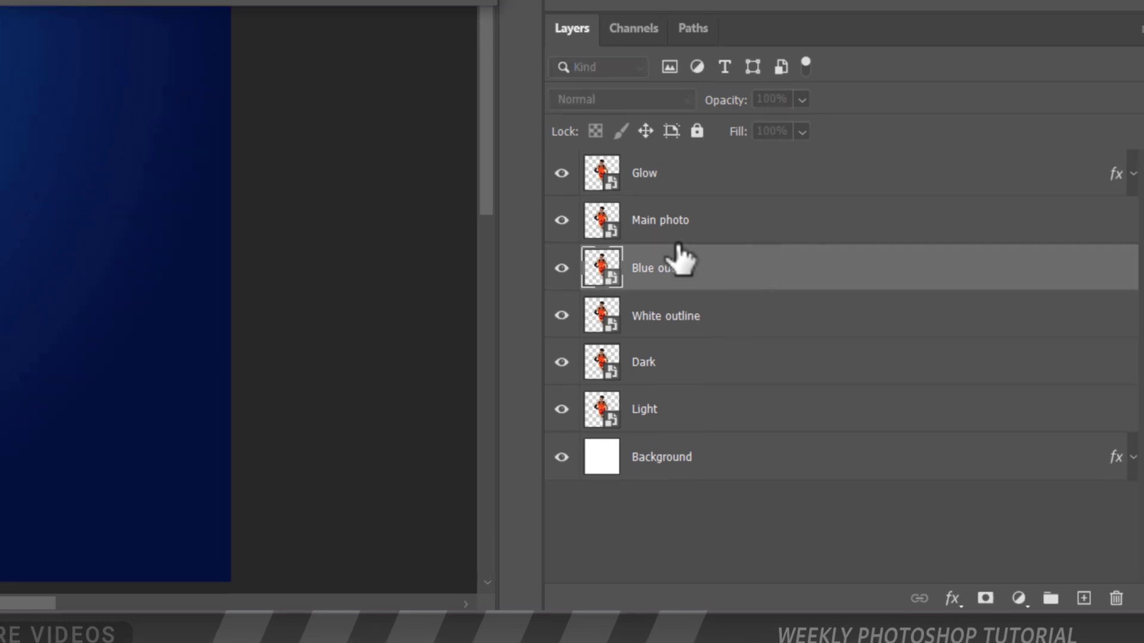
double_click(691, 253)
left_click(174, 298)
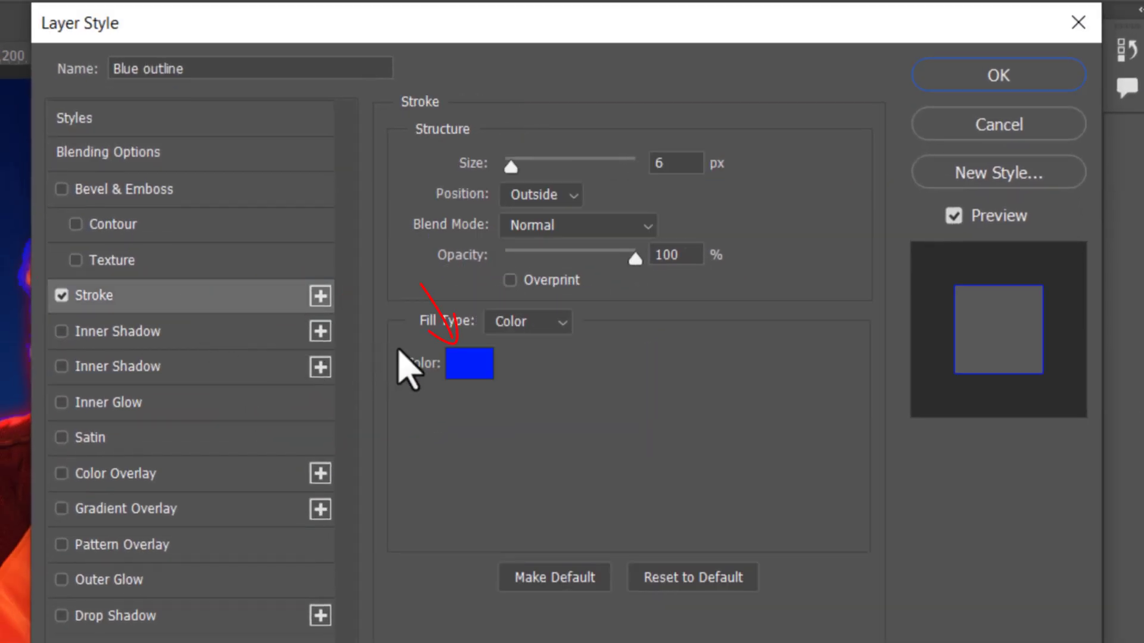
left_click(470, 364)
left_click(631, 194)
left_click_drag(630, 194, 770, 59)
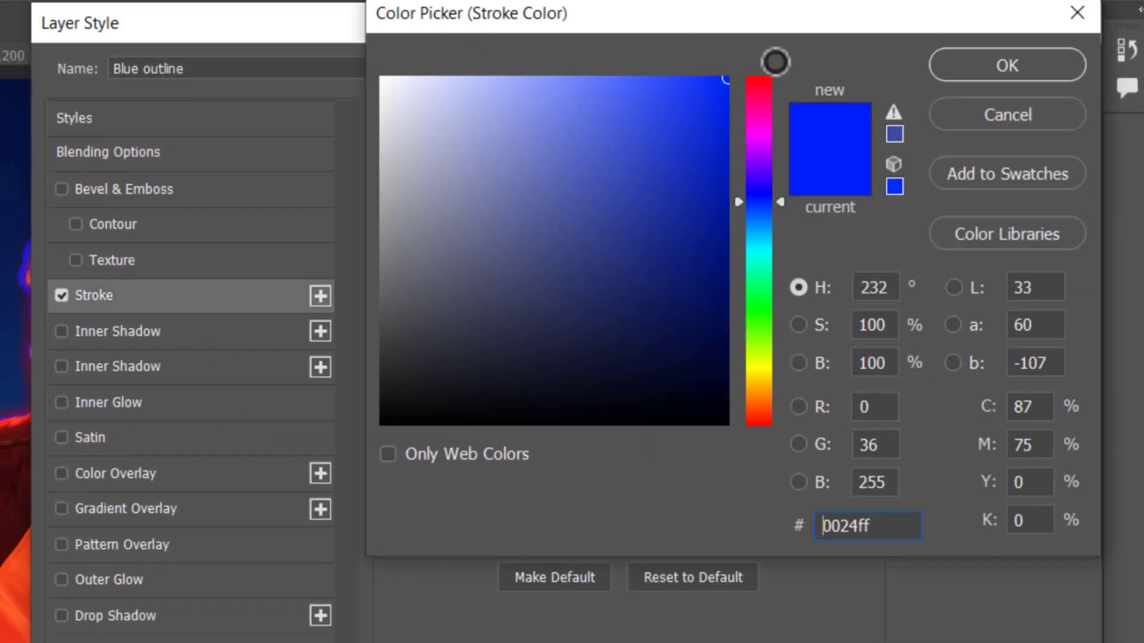
left_click(1000, 67)
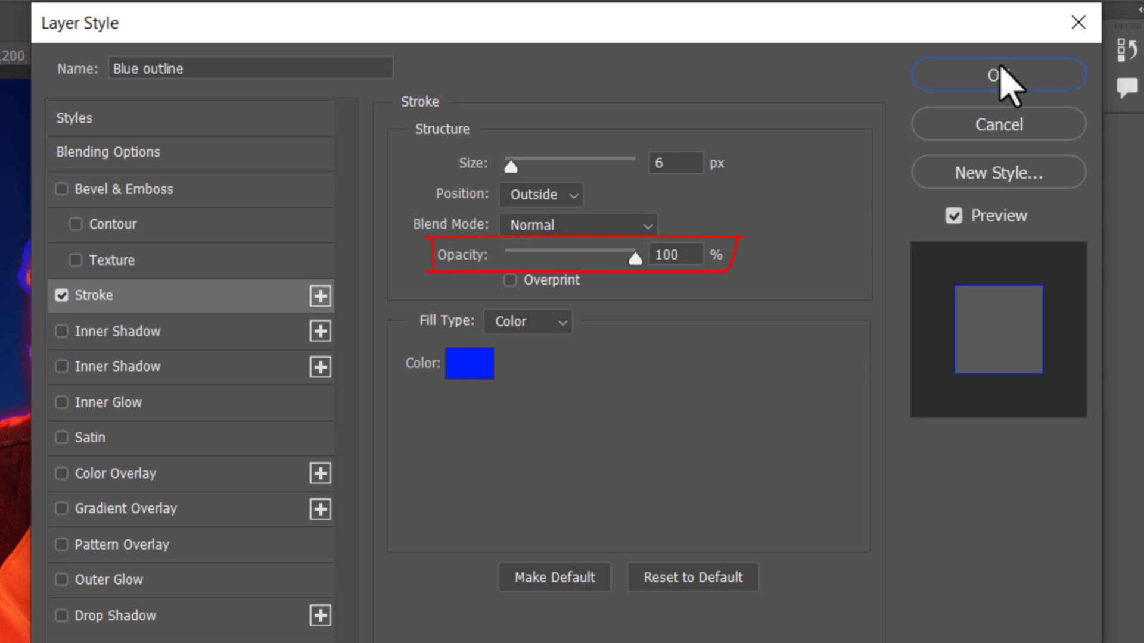
left_click(1016, 83)
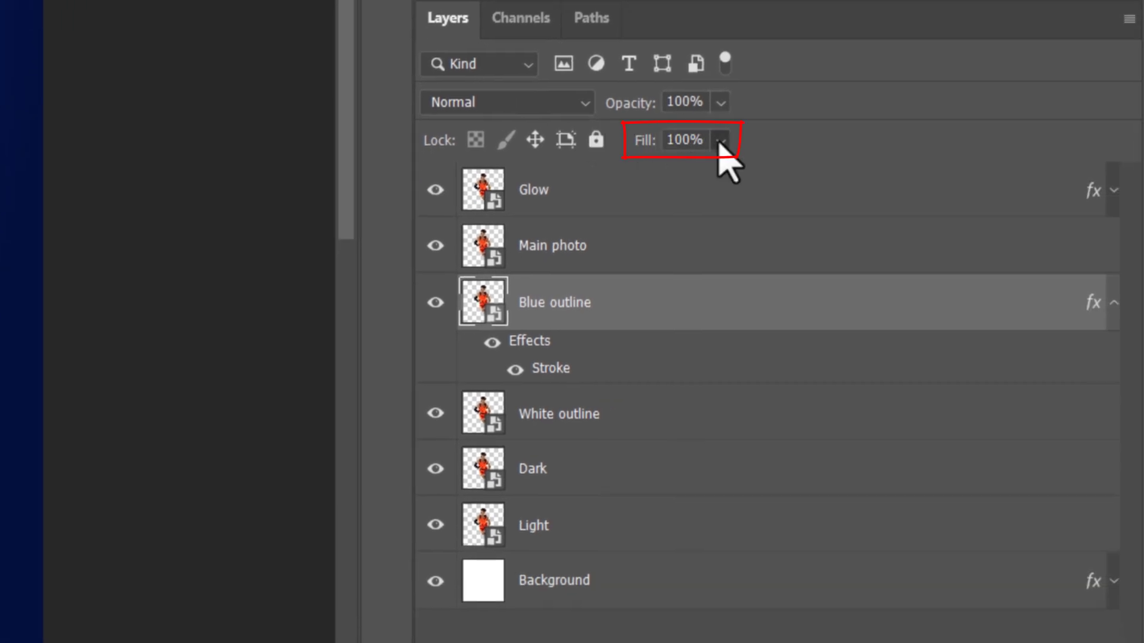
Set the Blue outline layer's fill to 0% and collapse its effects list
left_click(720, 141)
left_click_drag(742, 170, 590, 175)
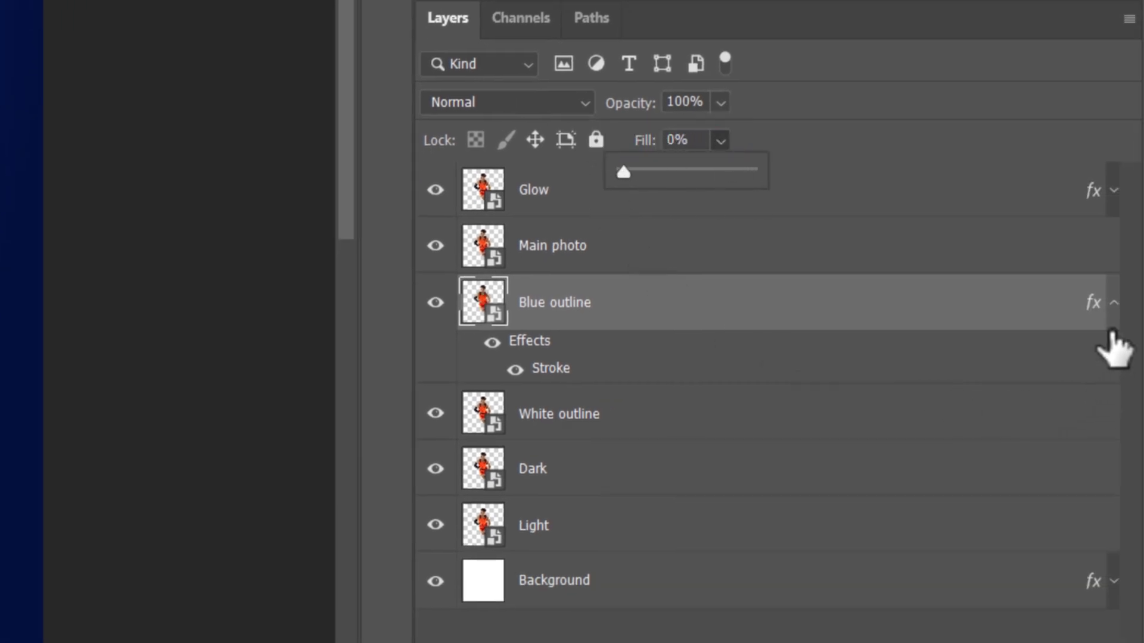
left_click(1115, 326)
left_click(1112, 305)
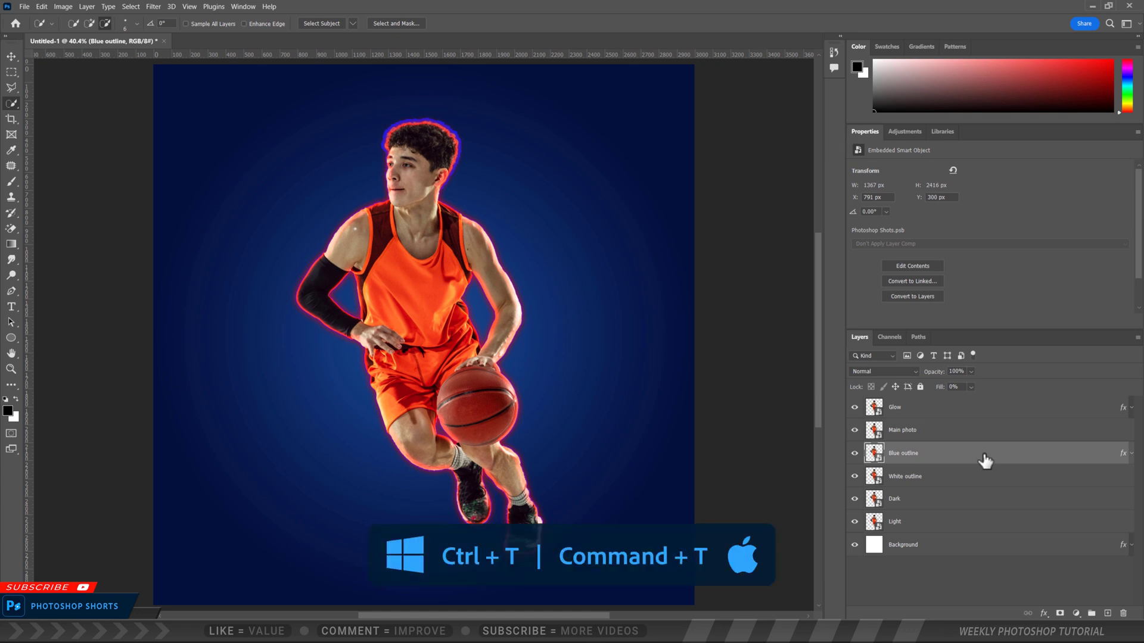
Use Free Transform to move the Blue outline layer about 285 px right and 87 px down from the player
key("ctrl+t")
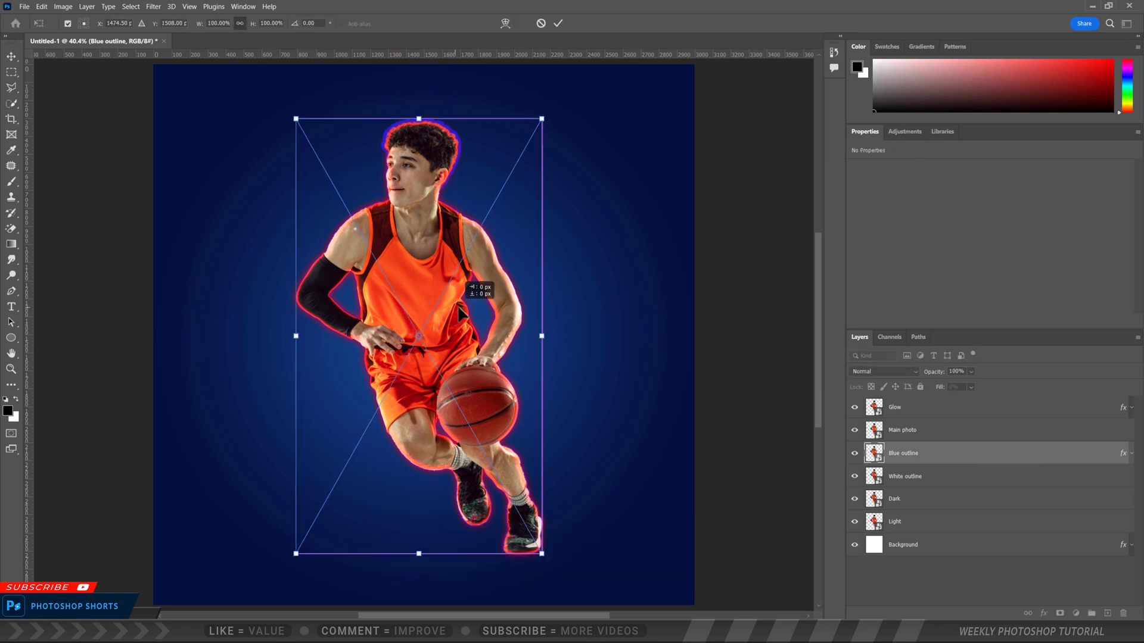
left_click_drag(456, 310, 506, 323)
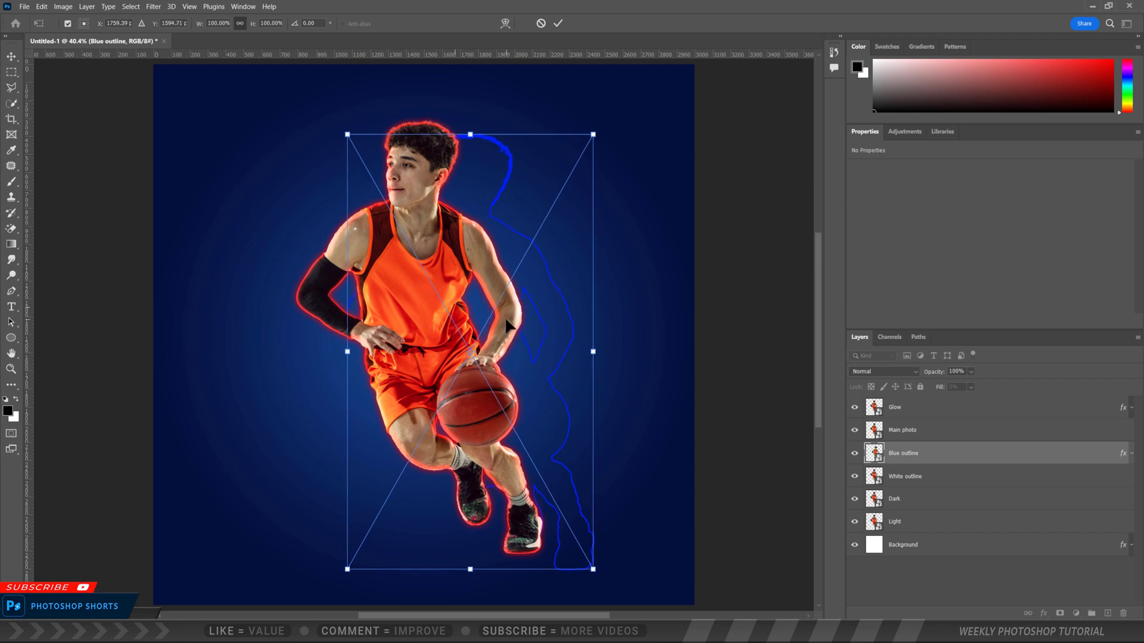
key("Return")
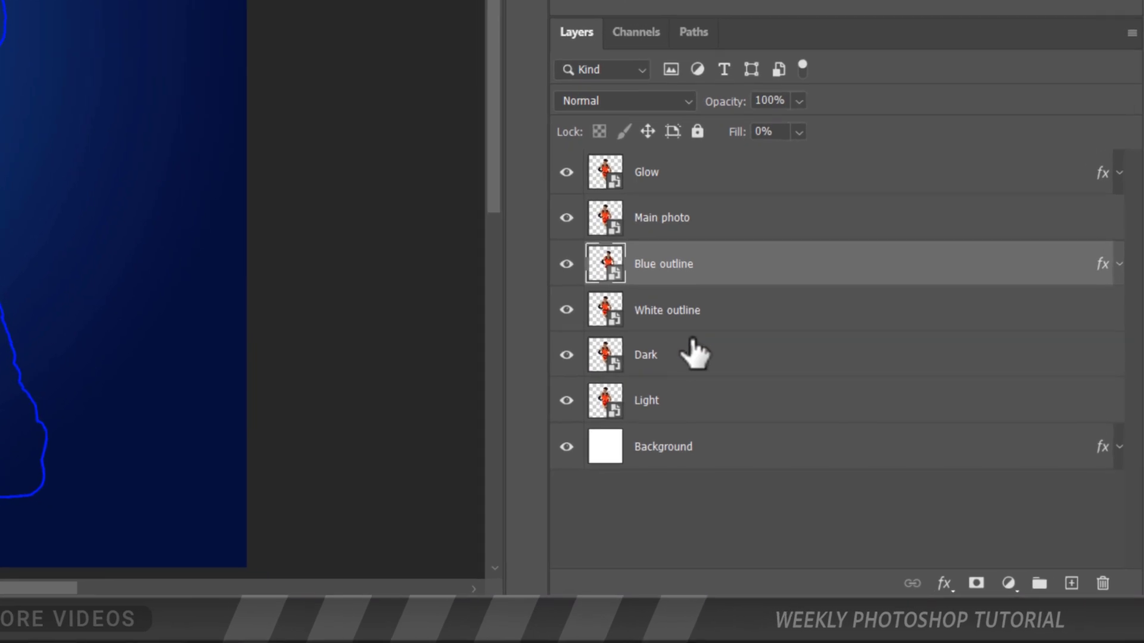
Apply a Stroke in white ffffff to the White outline layer
left_click(768, 311)
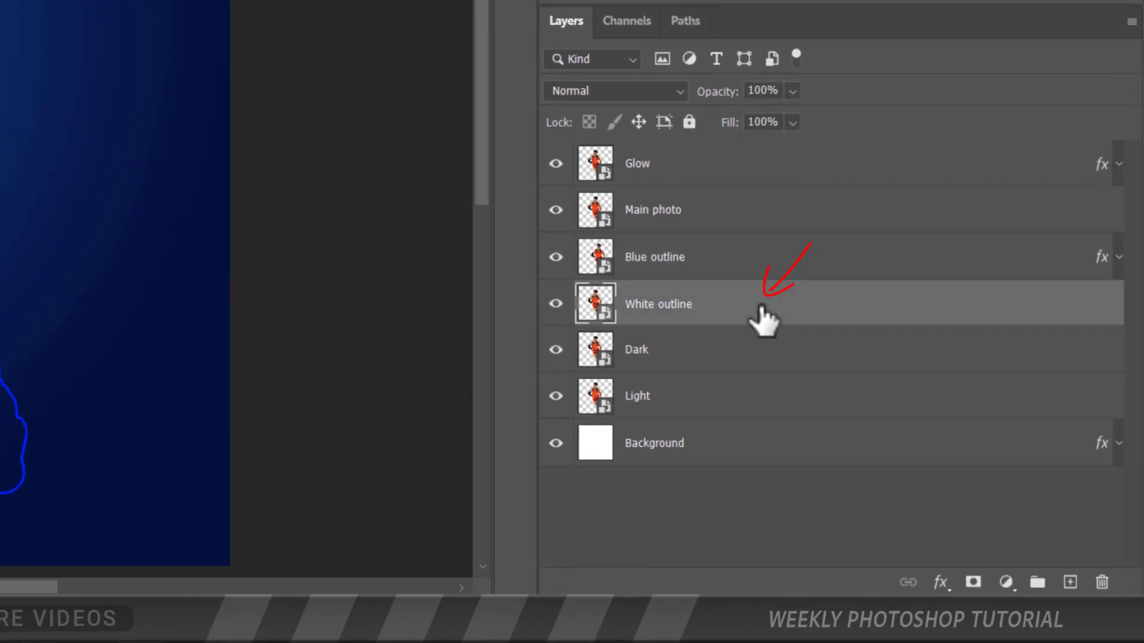
double_click(764, 320)
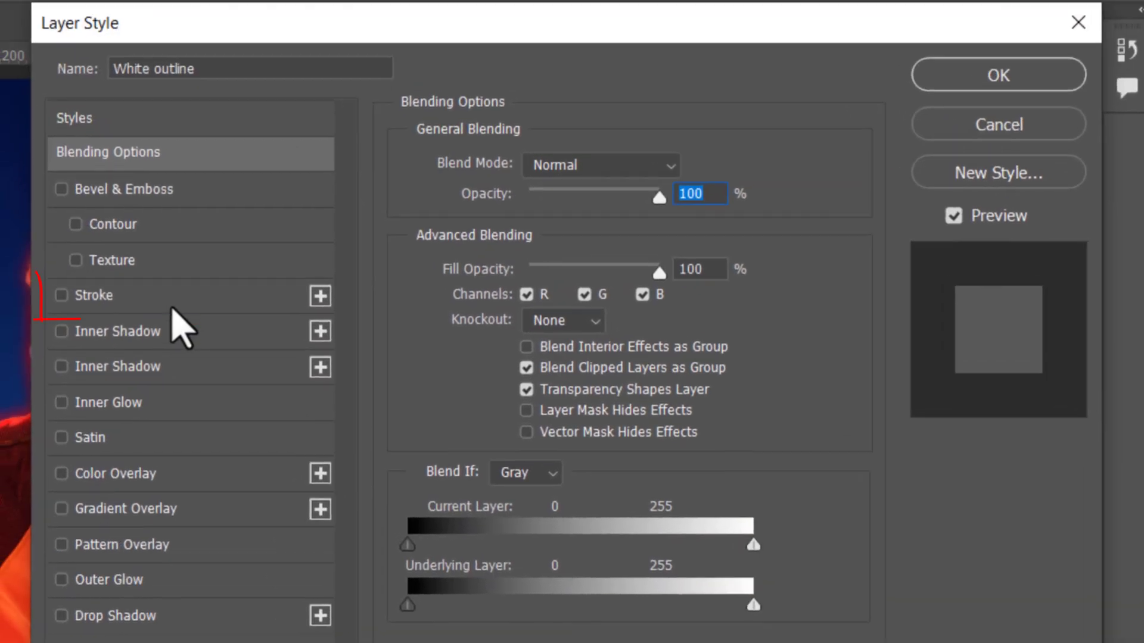
left_click(6, 13)
left_click(468, 375)
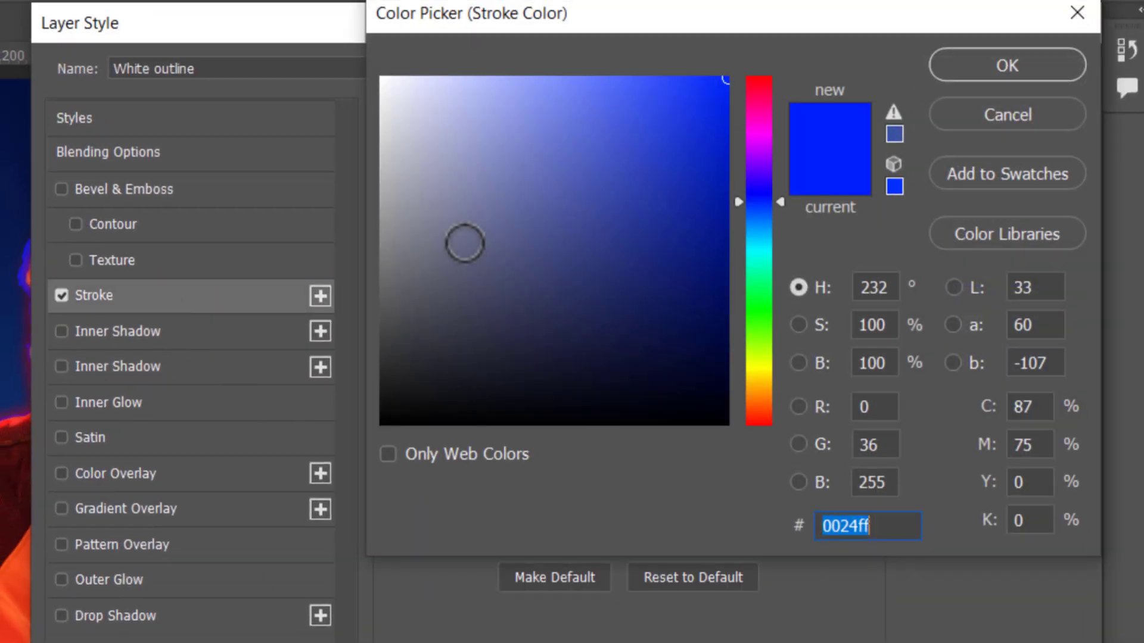
left_click_drag(417, 96, 365, 21)
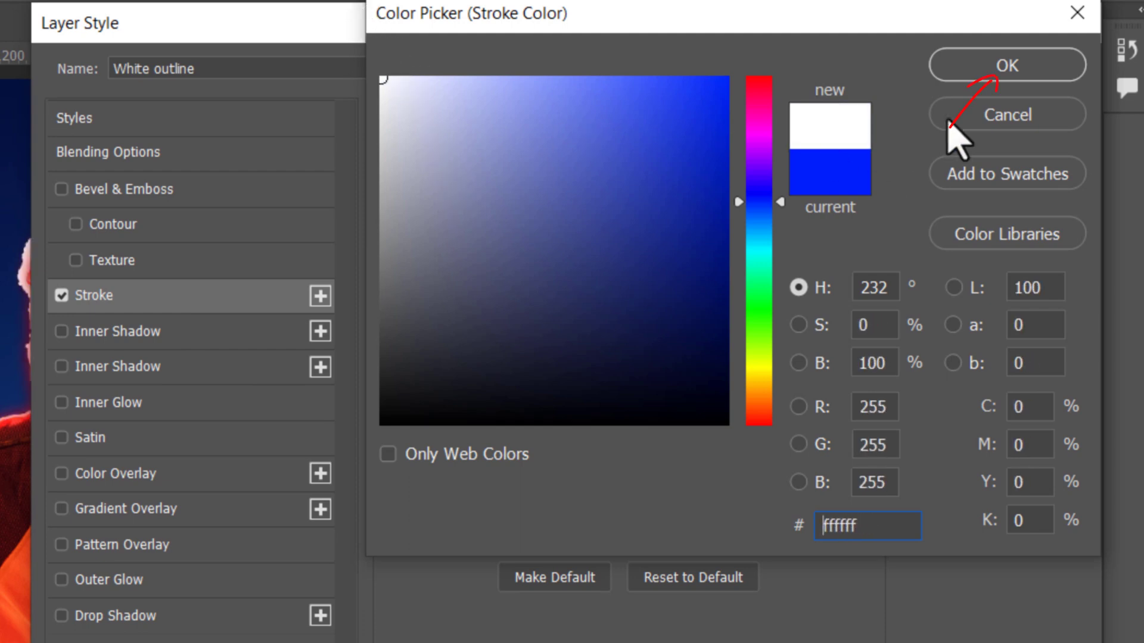
left_click(1003, 70)
left_click(996, 72)
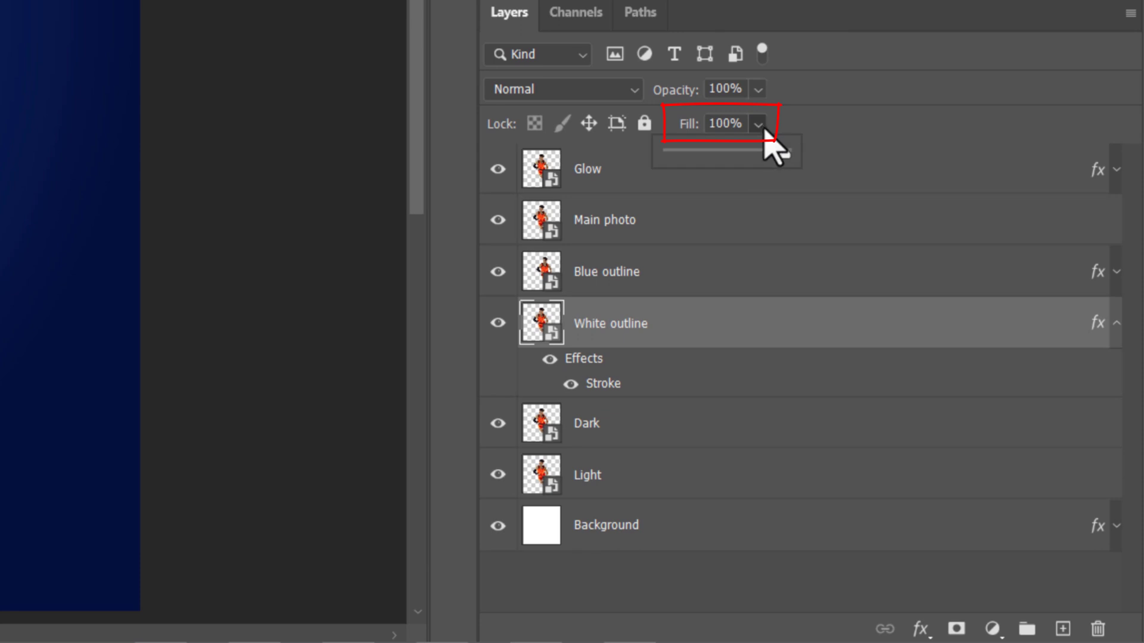
Set the White outline layer's fill to 0% and collapse its effects list
left_click_drag(781, 153, 620, 153)
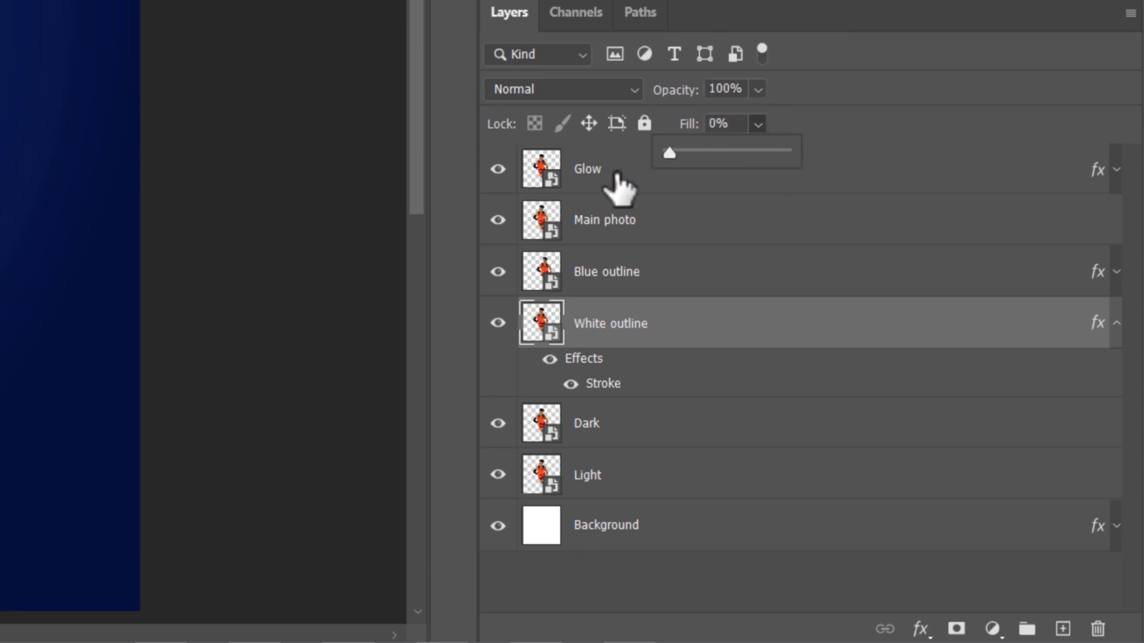
left_click(1116, 323)
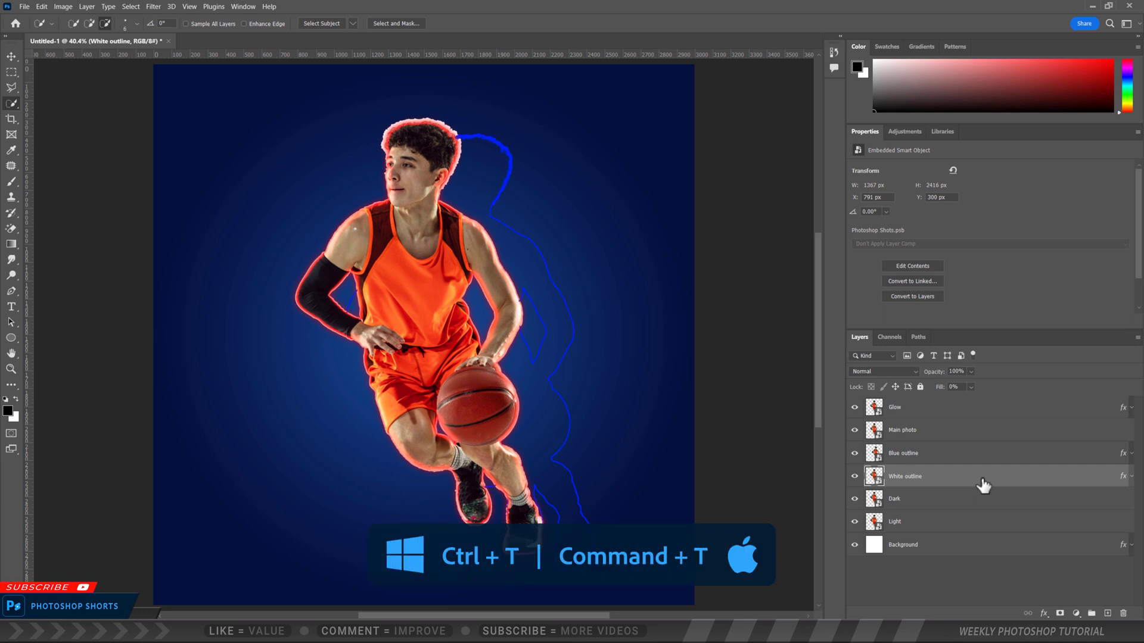
Use Free Transform to move the White outline layer about 265 px left and 40 px up from the player
key("ctrl+t")
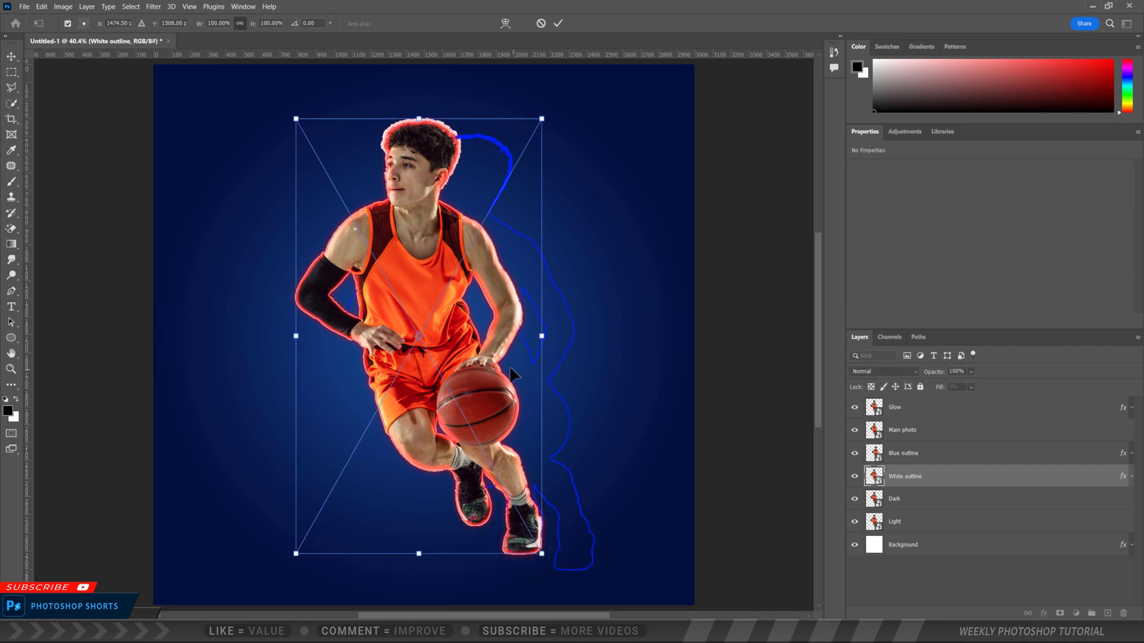
left_click_drag(510, 368, 465, 365)
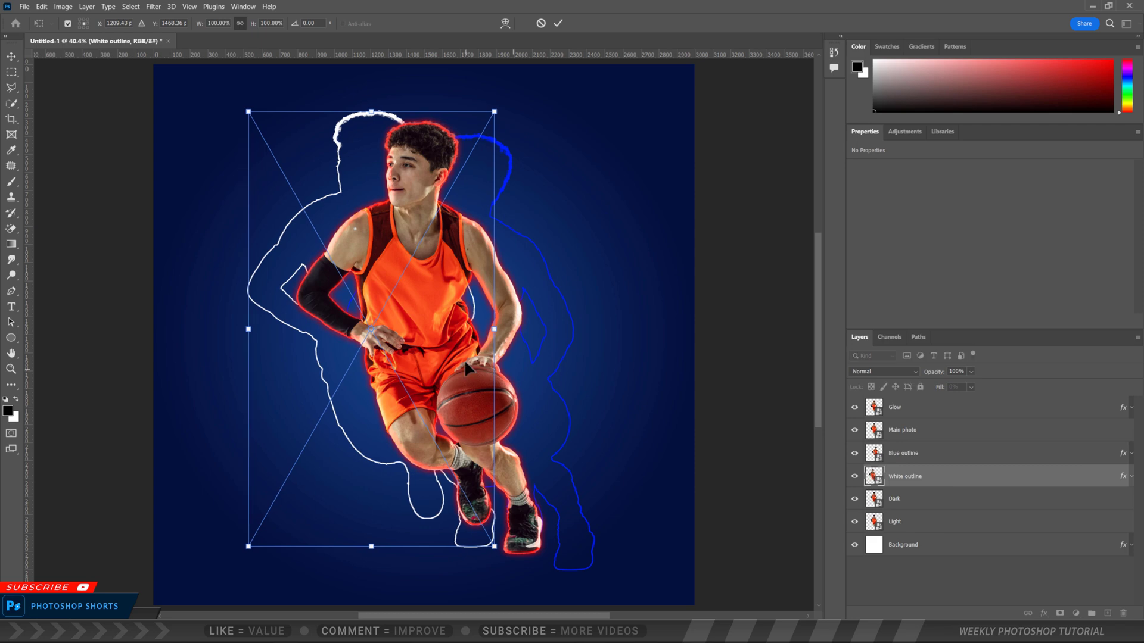
key("Return")
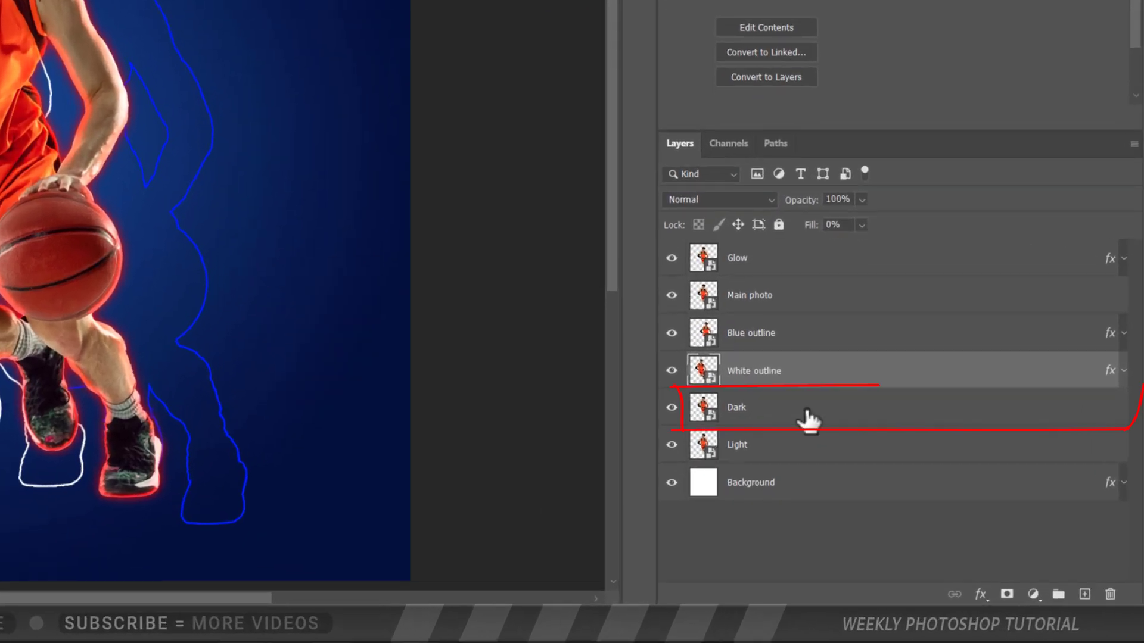
Apply the Filter Gallery's Plastic Wrap to the Dark layer with Highlight Strength 15, Detail 9 and Smoothness 15
left_click(935, 504)
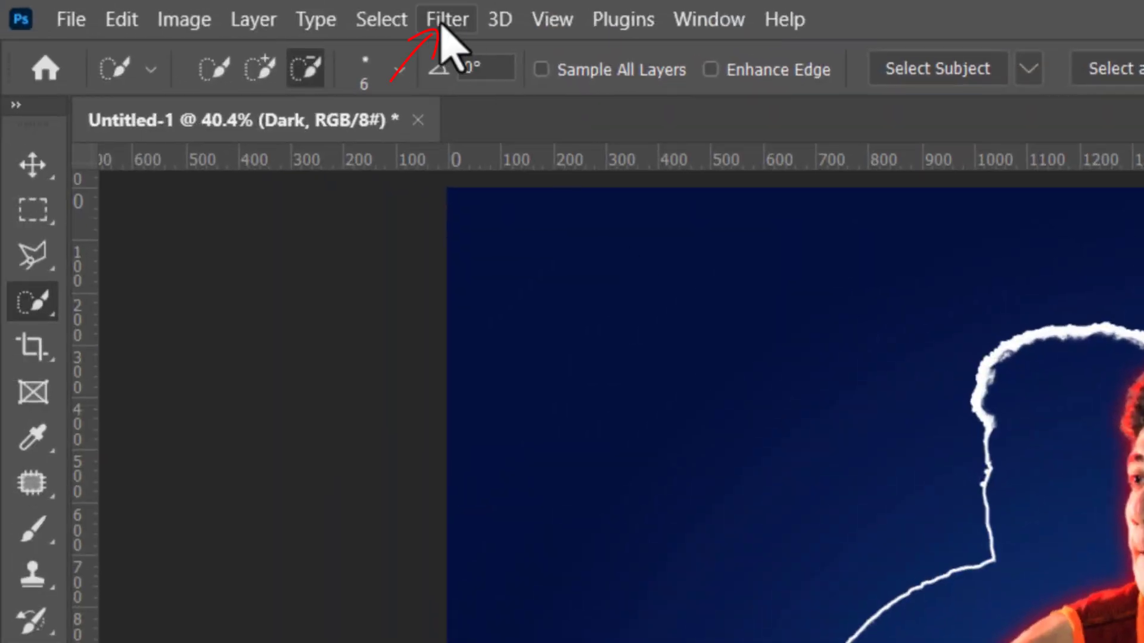
left_click(446, 18)
key("Escape")
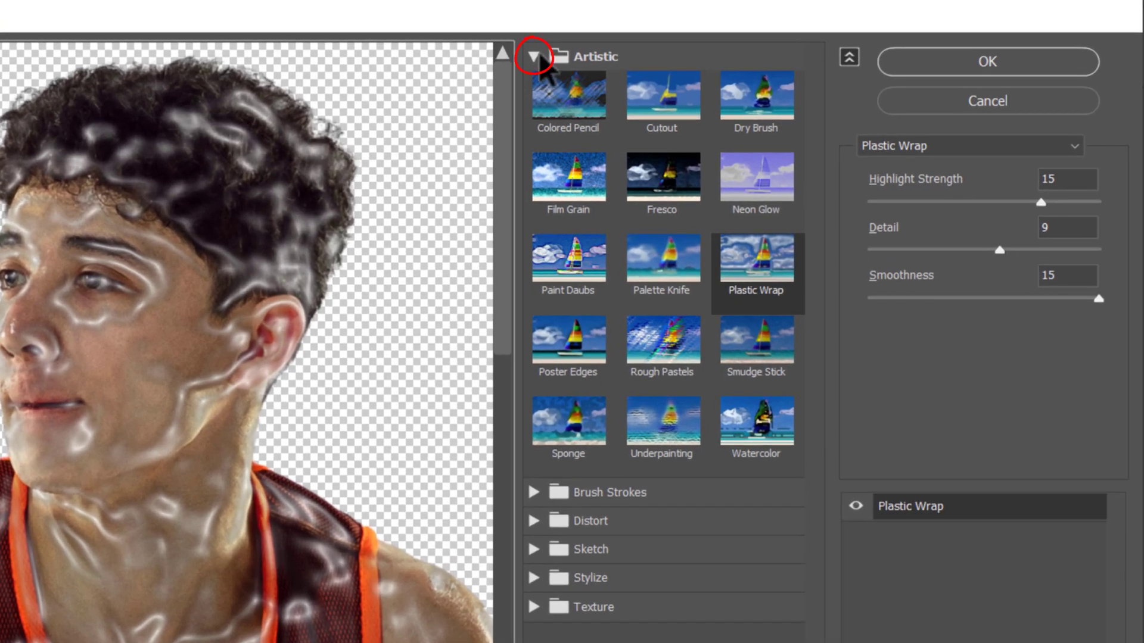
left_click(720, 41)
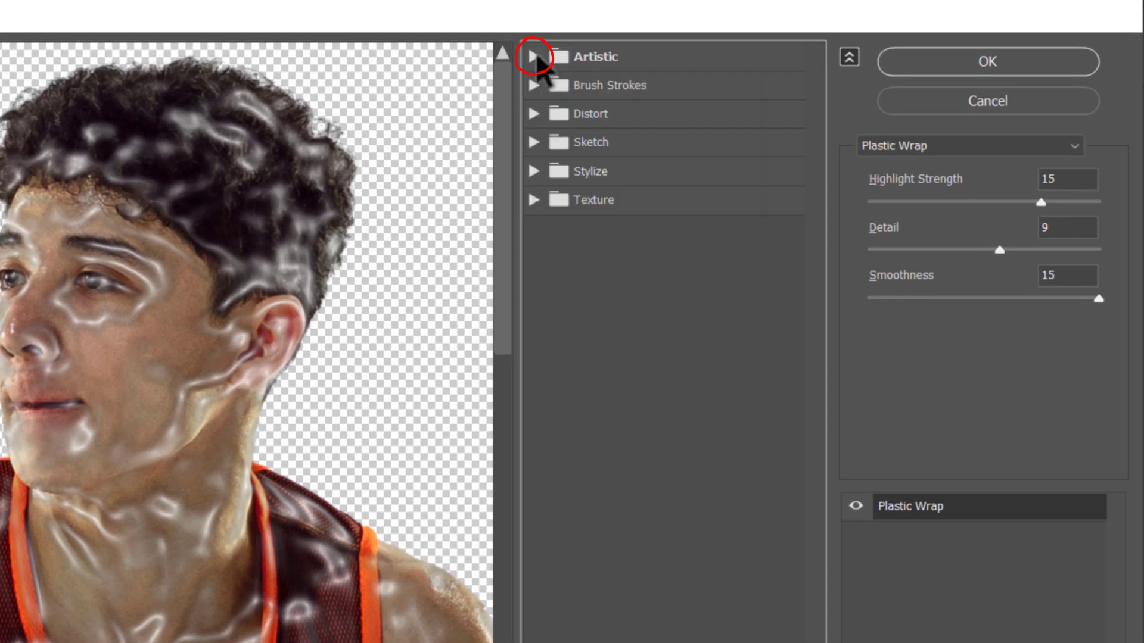
left_click(534, 58)
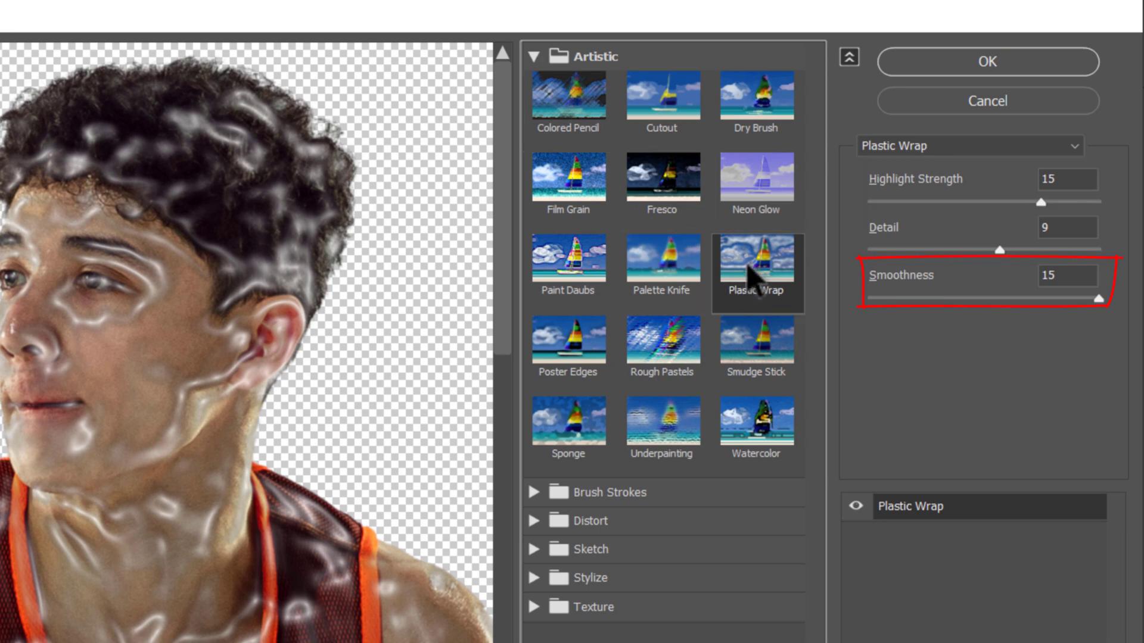
left_click(993, 64)
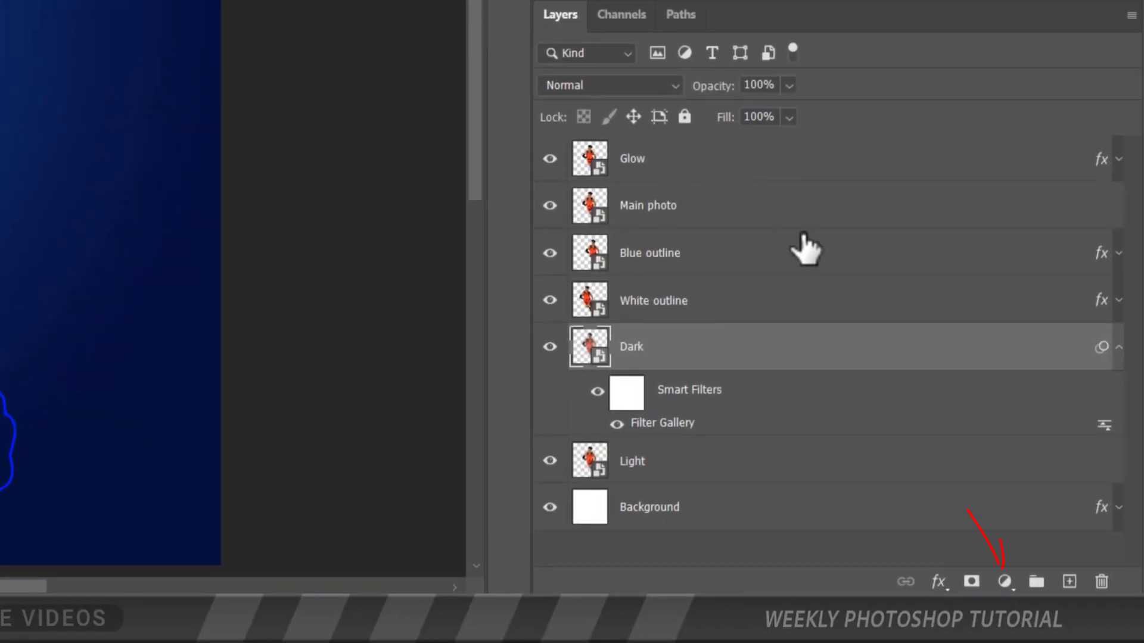
Add a Black & White adjustment clipped to the Dark layer and group it with that layer
left_click(1004, 583)
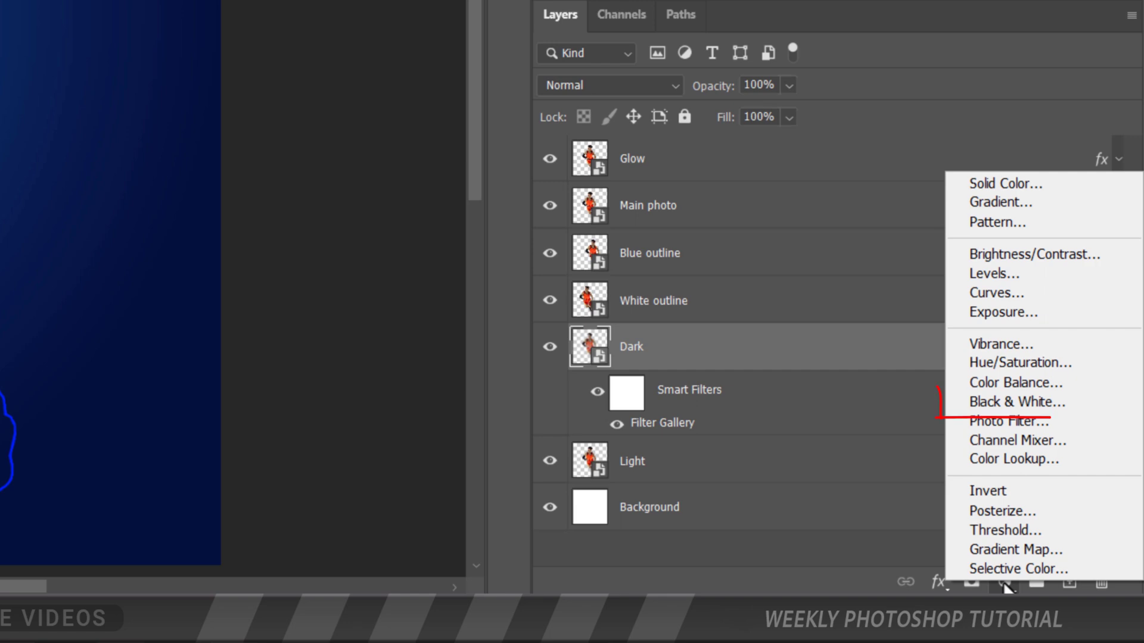
left_click(1020, 402)
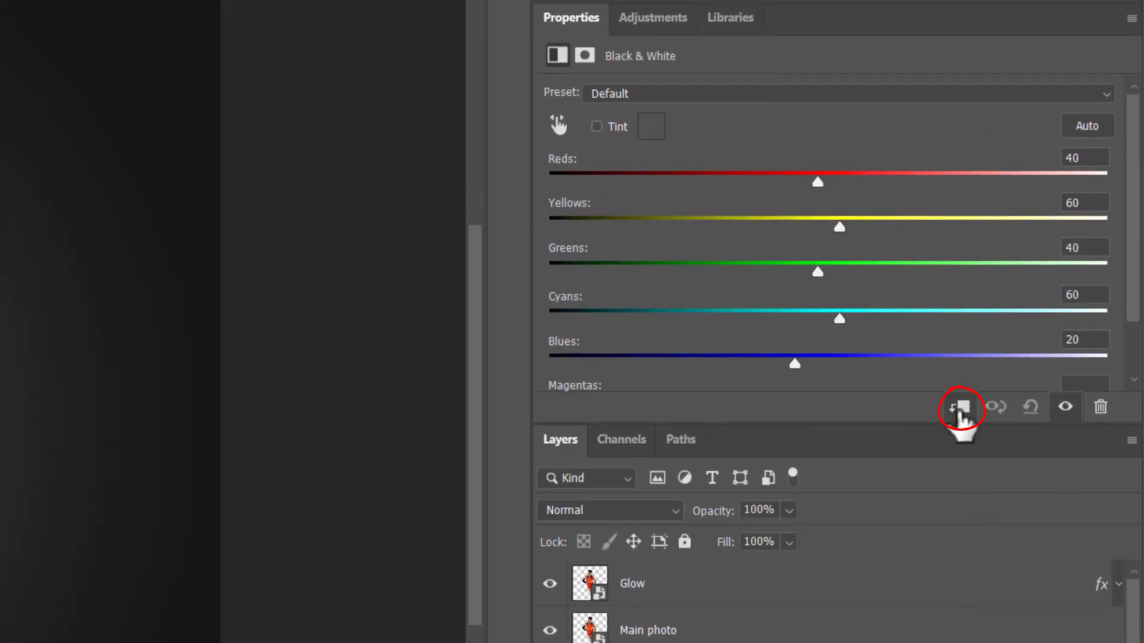
left_click(957, 410)
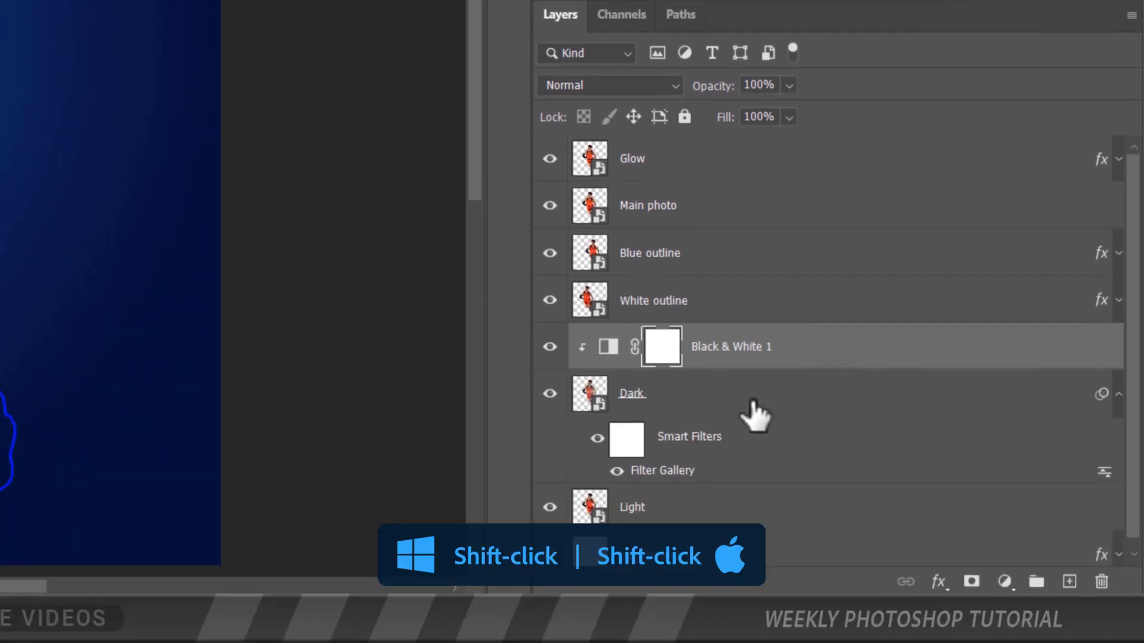
left_click(755, 405, "shift")
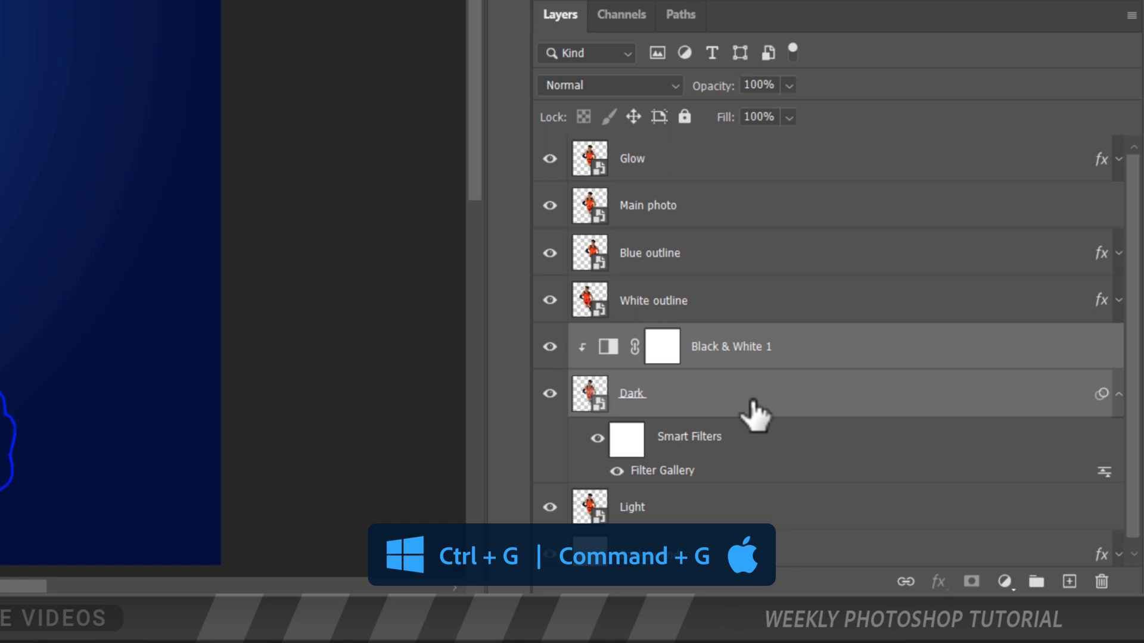
key("ctrl+g")
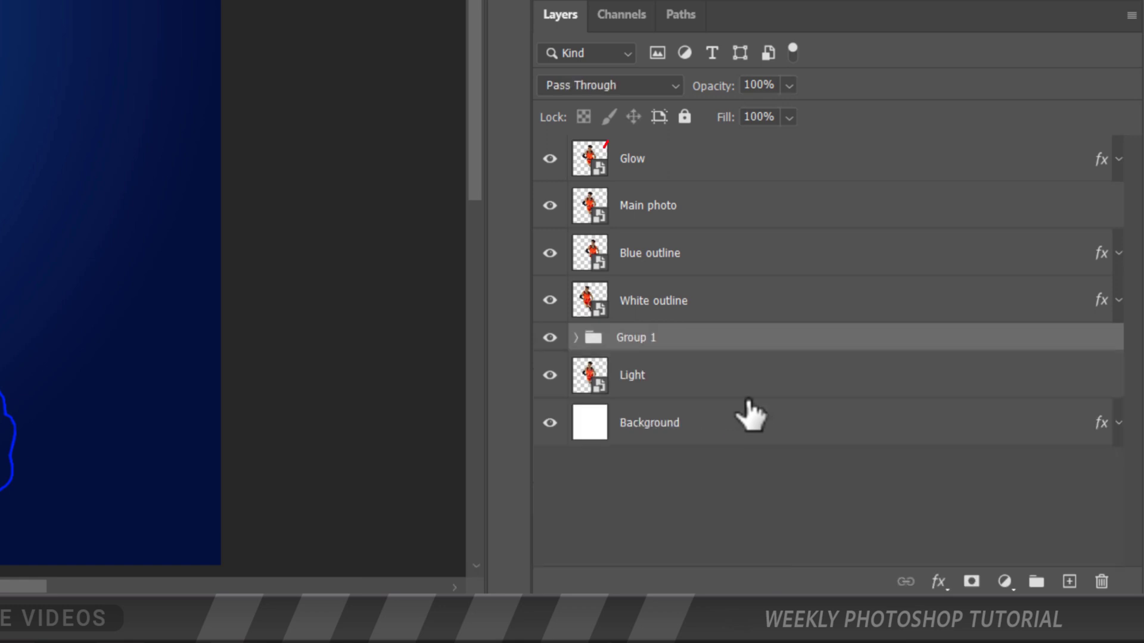
Set the new group's blend mode to Overlay and its fill to 42%
left_click(654, 87)
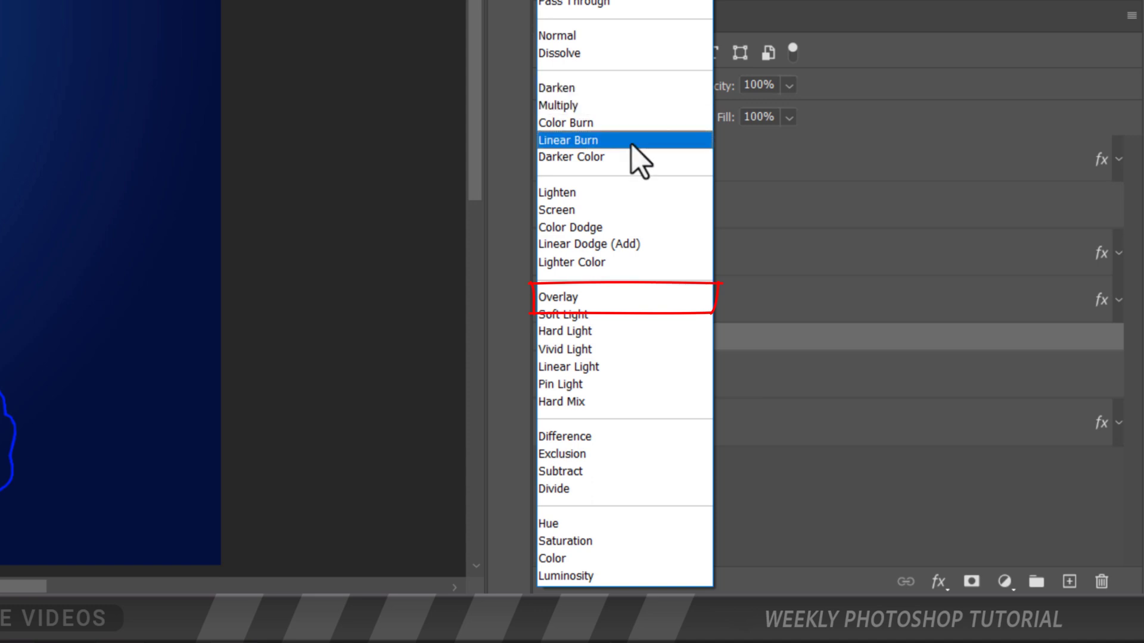
left_click(578, 297)
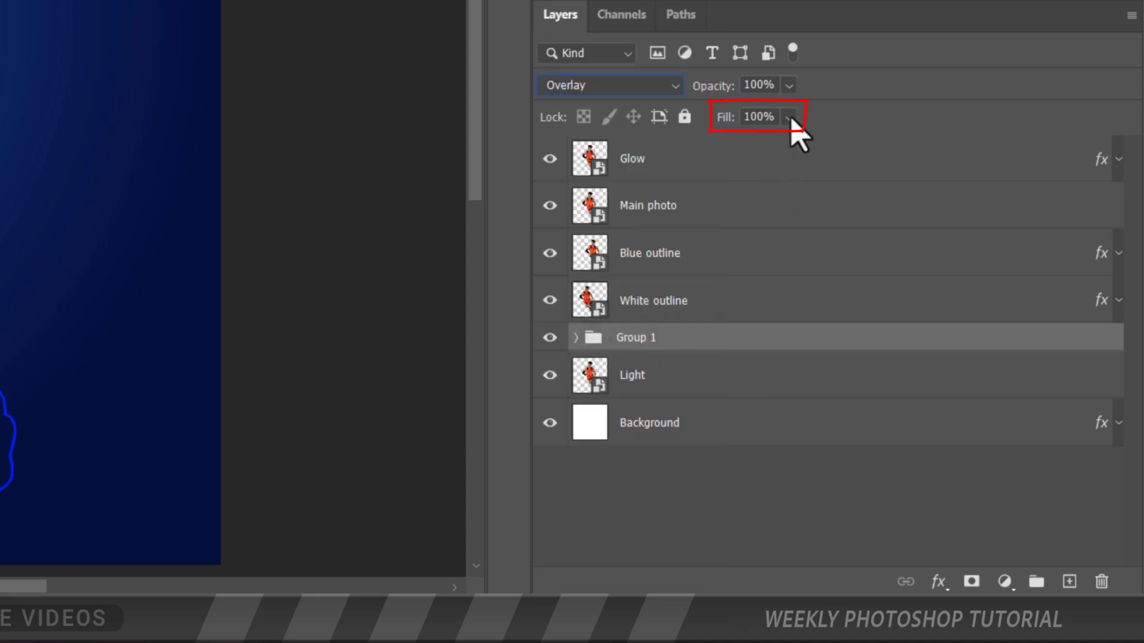
left_click_drag(810, 146, 768, 146)
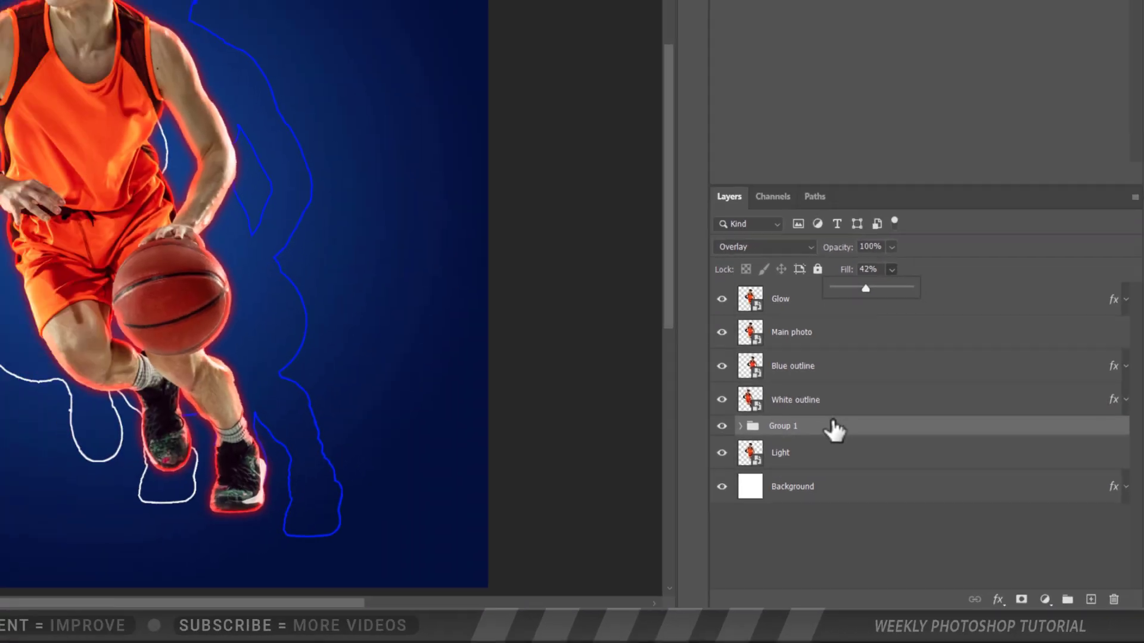
left_click(707, 338)
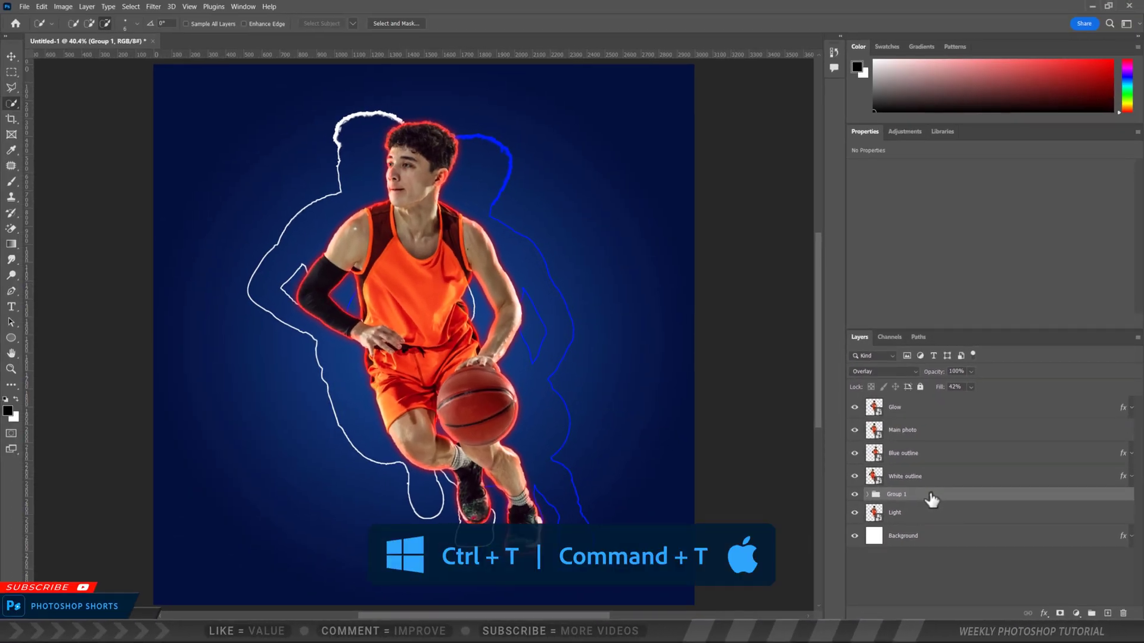
Use Free Transform to move the Overlay group about 495 px right and 87 px down from the player
key("ctrl+t")
left_click(602, 247)
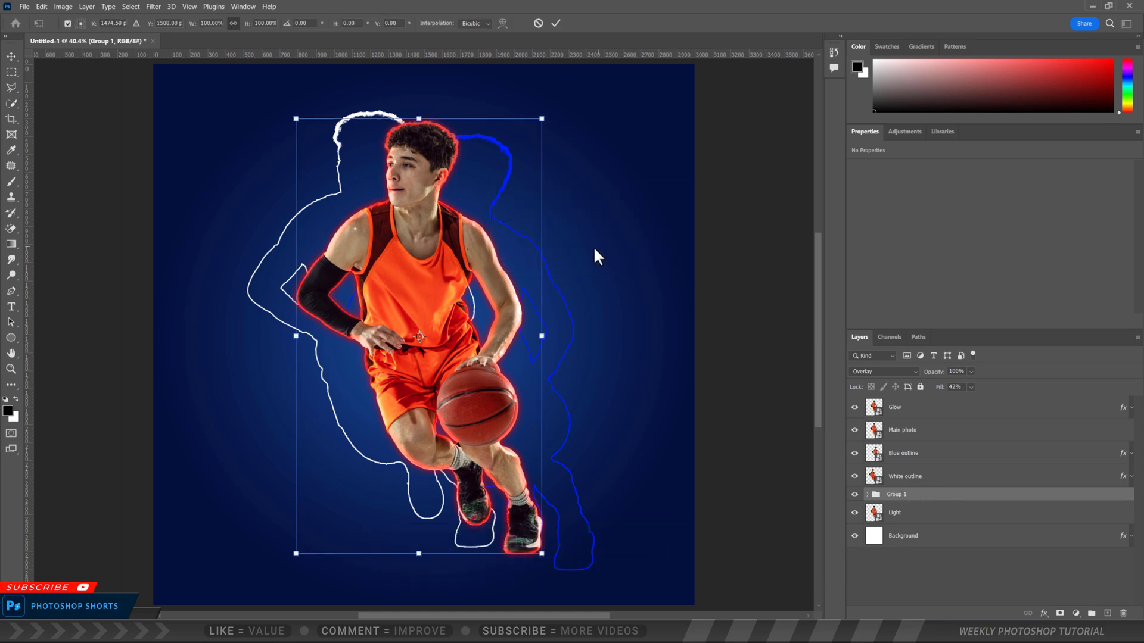
left_click_drag(476, 245, 566, 266)
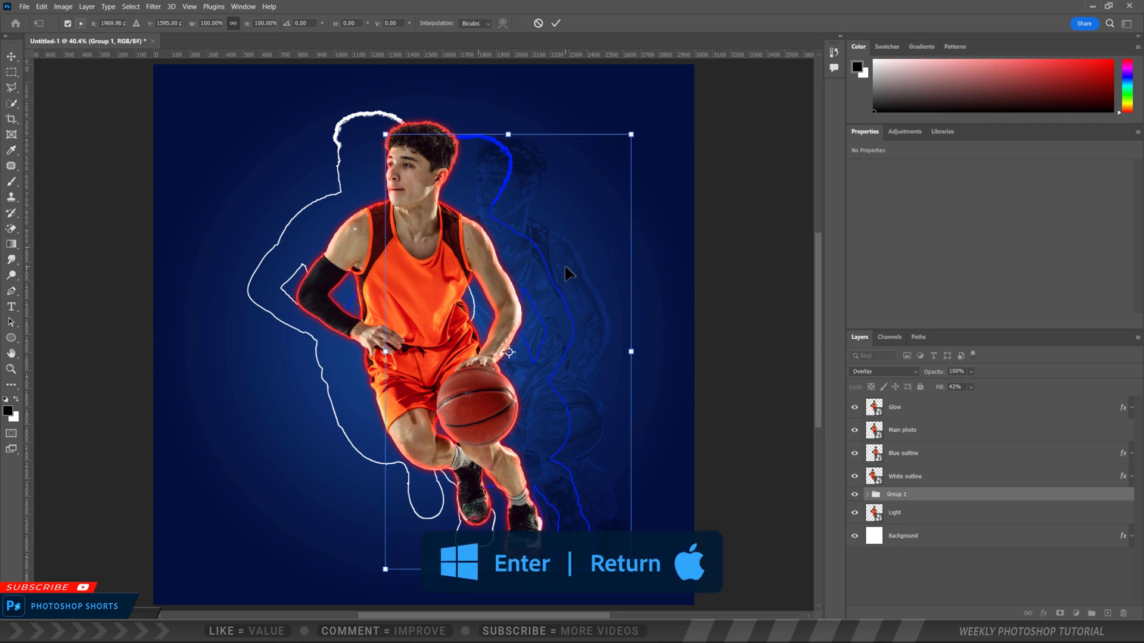
key("Return")
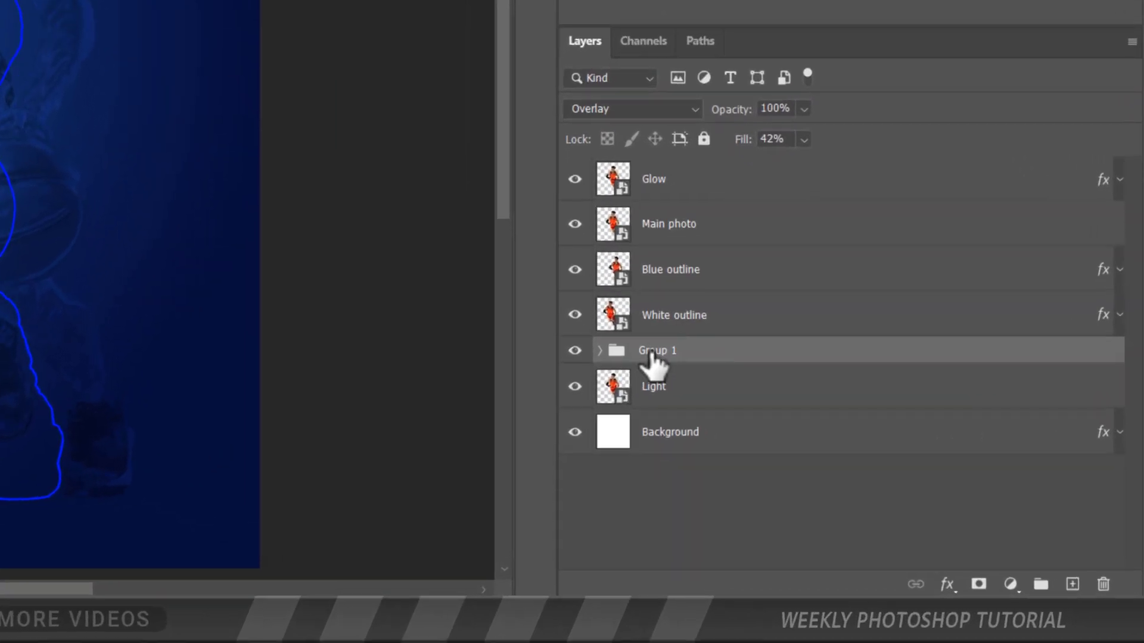
Rename the moved Overlay group as Dark
double_click(651, 351)
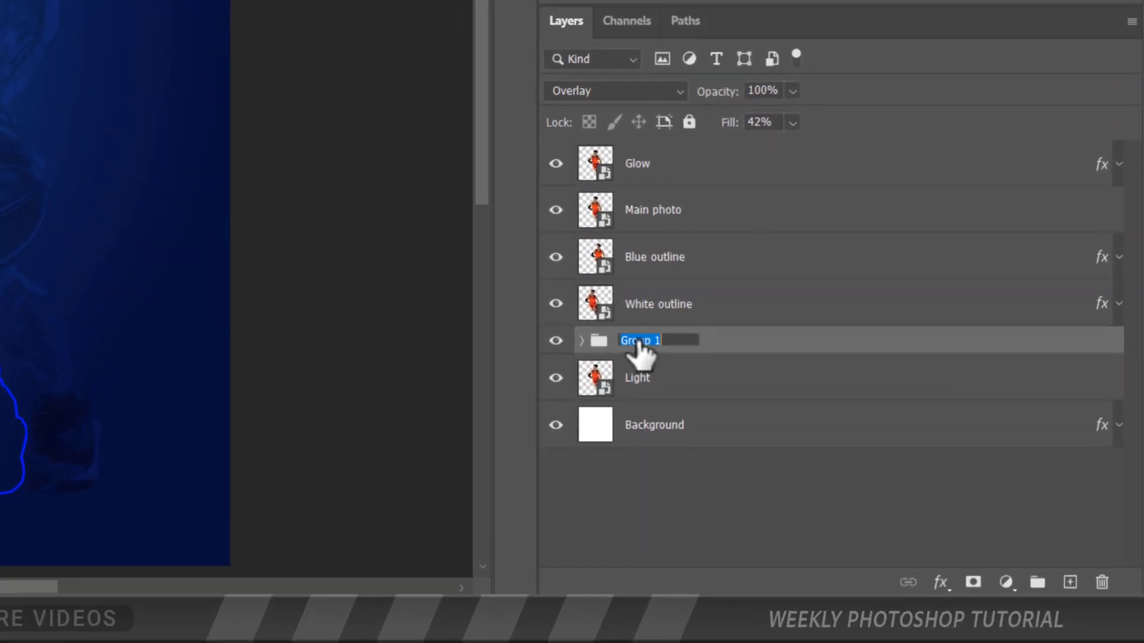
type("Dark")
key("Return")
Apply the Filter Gallery's Plastic Wrap to the Light layer with Highlight Strength 15, Detail 9 and Smoothness 15
left_click(677, 388)
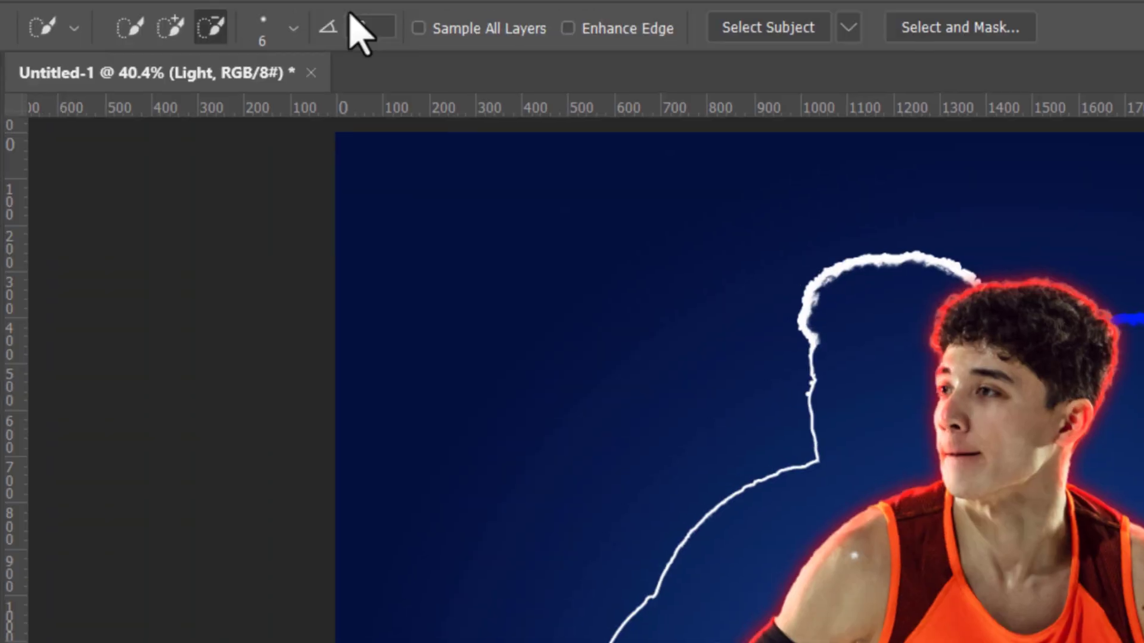
left_click(399, 18)
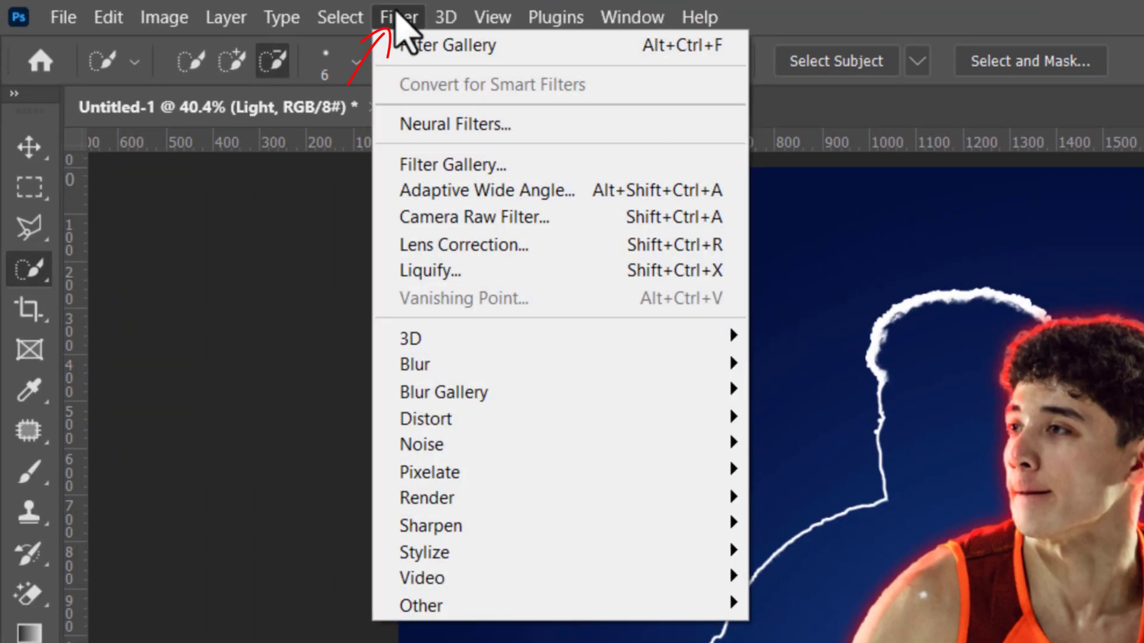
left_click(438, 165)
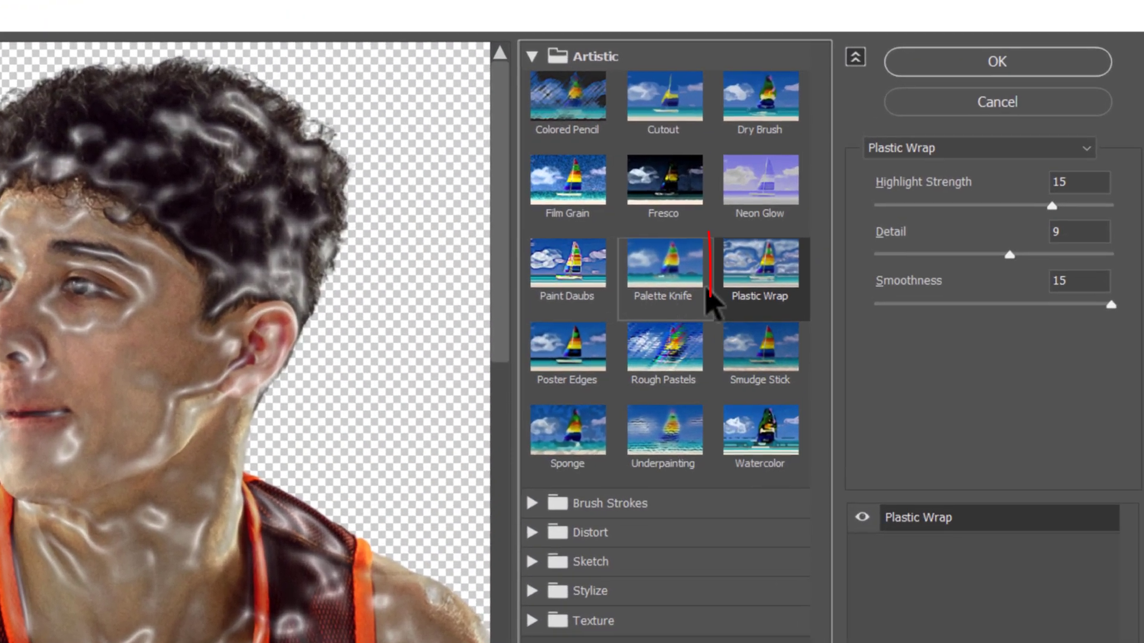
left_click(994, 63)
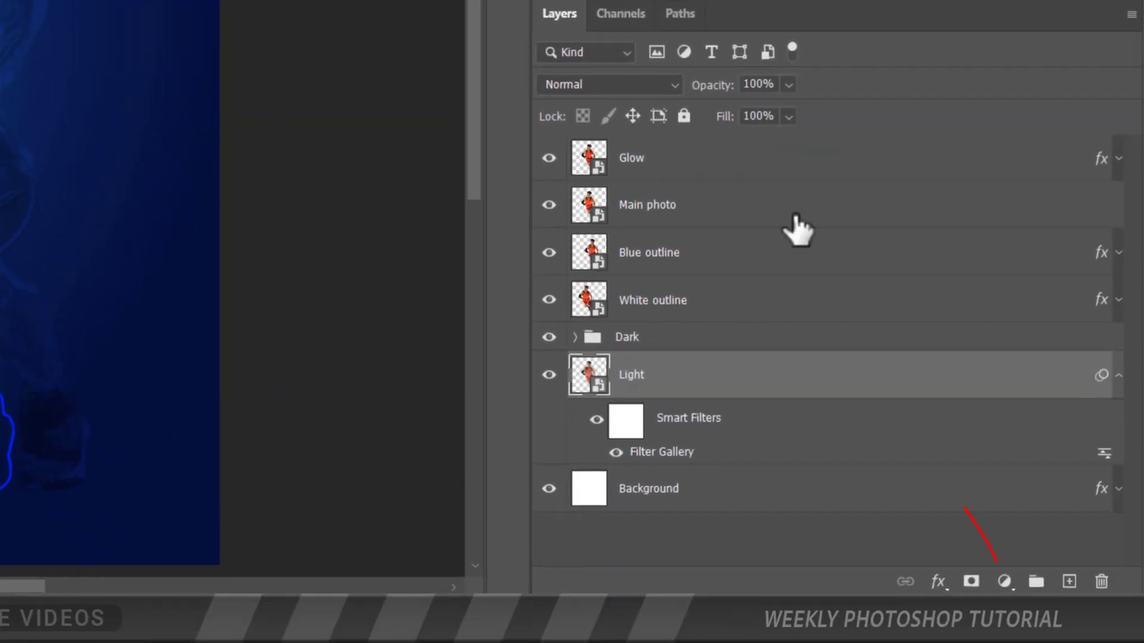
Add a Black & White adjustment clipped to the Light layer and group it with that layer
left_click(1005, 582)
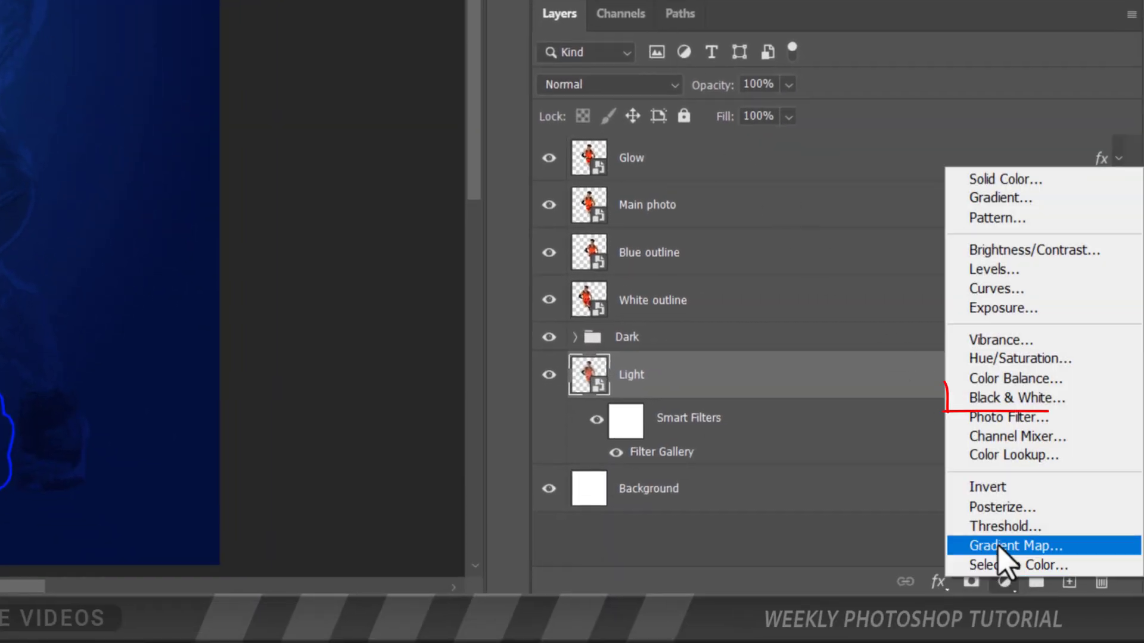
left_click(1007, 398)
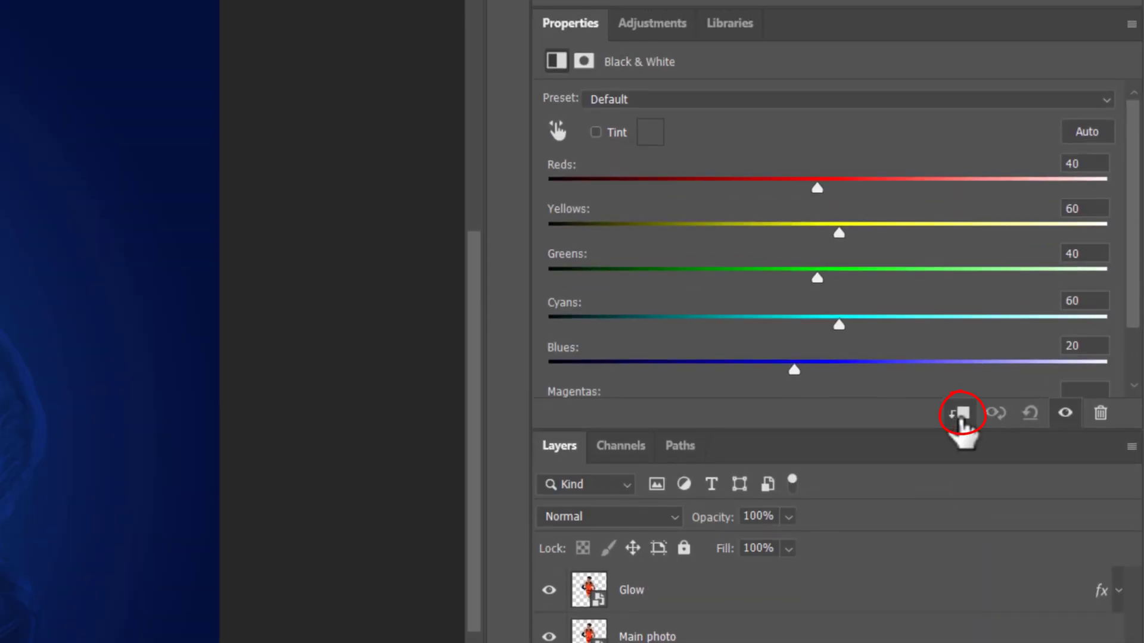
left_click(960, 417)
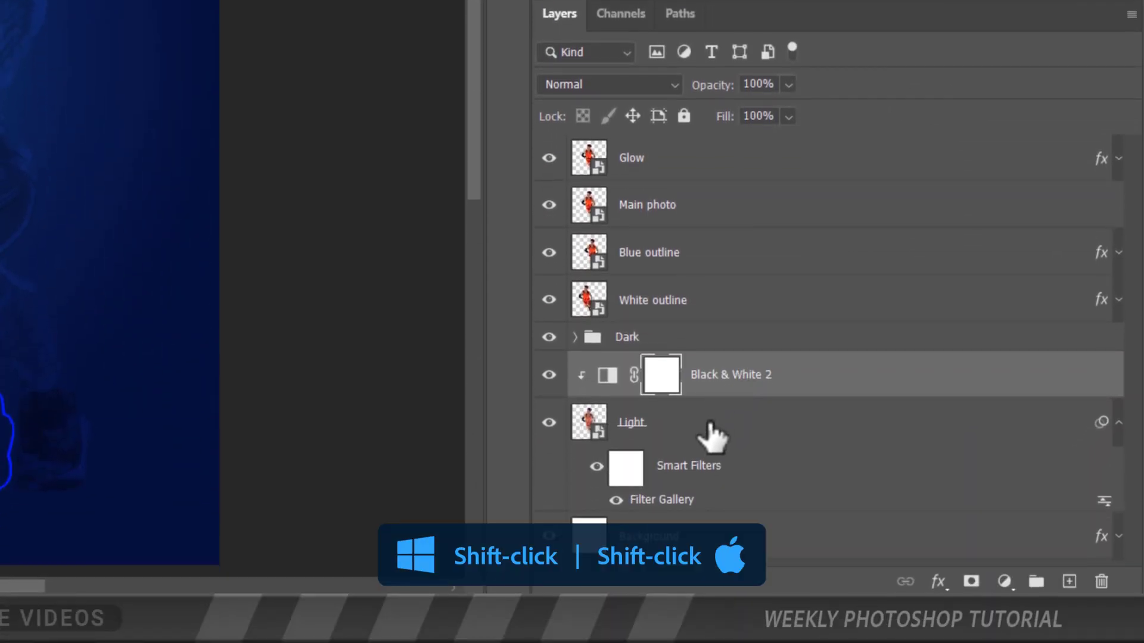
left_click(713, 436, "shift")
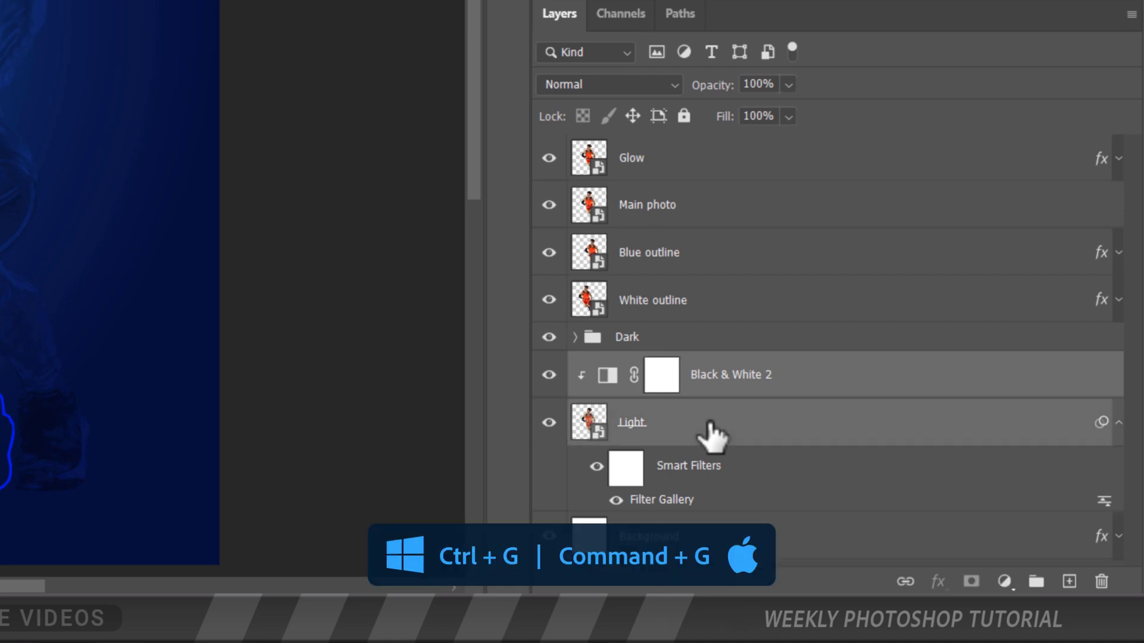
key("ctrl+g")
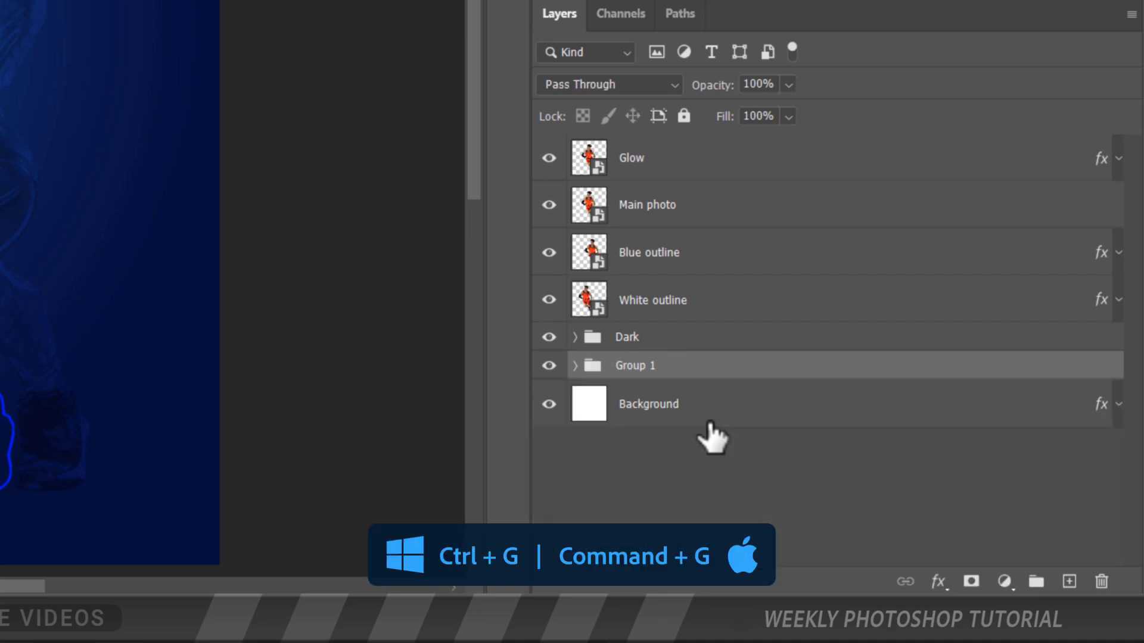
Rename the new group as Light and set its blend mode to Color Dodge
double_click(642, 366)
type("Light")
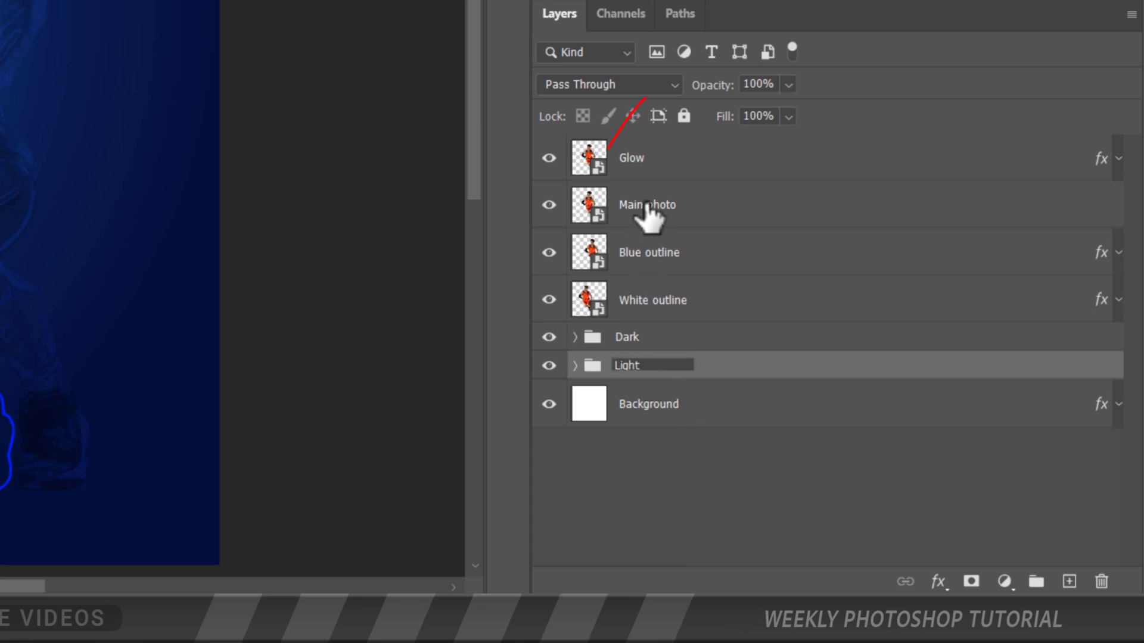
key("Return")
left_click(656, 89)
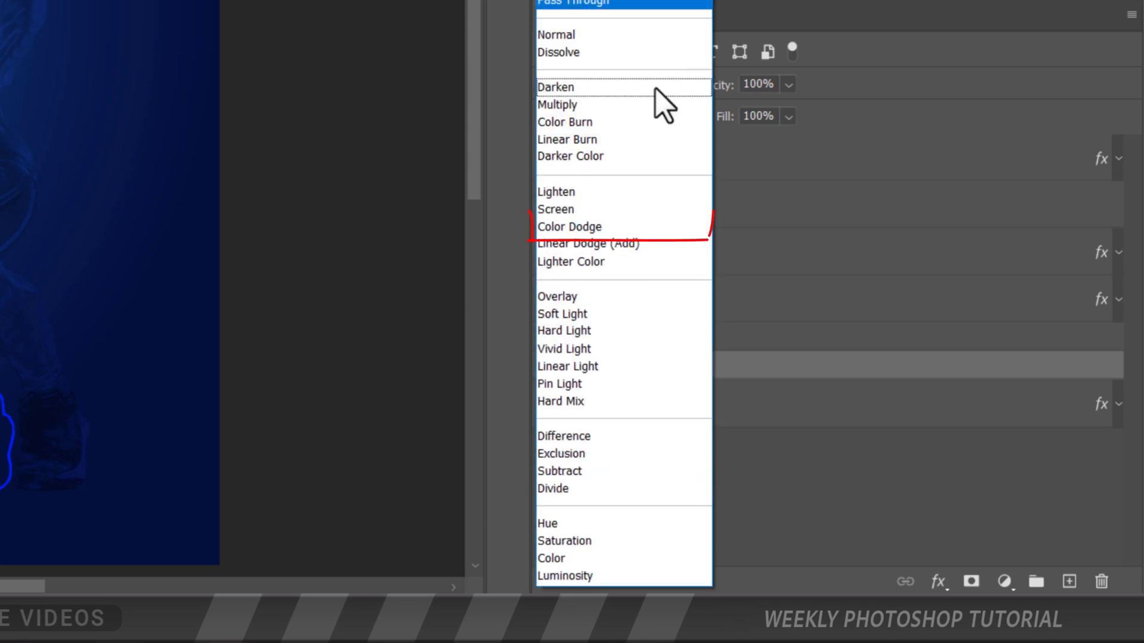
left_click(605, 226)
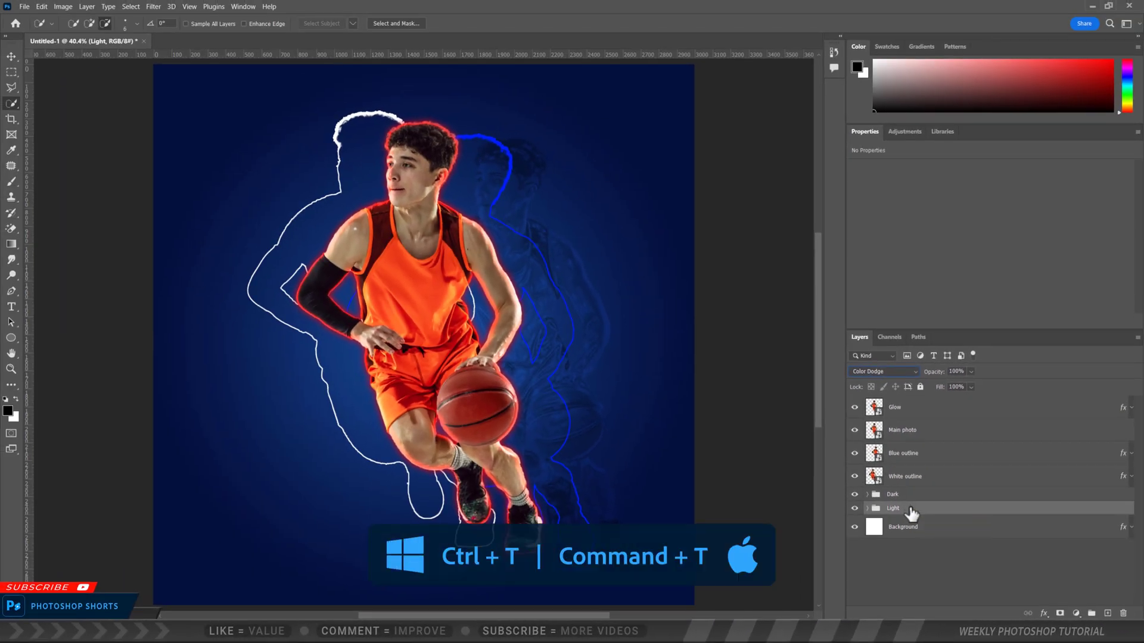
Move the Light group about 440 px left and 115 px up from the player and set its opacity to 58%
key("ctrl+t")
left_click(604, 247)
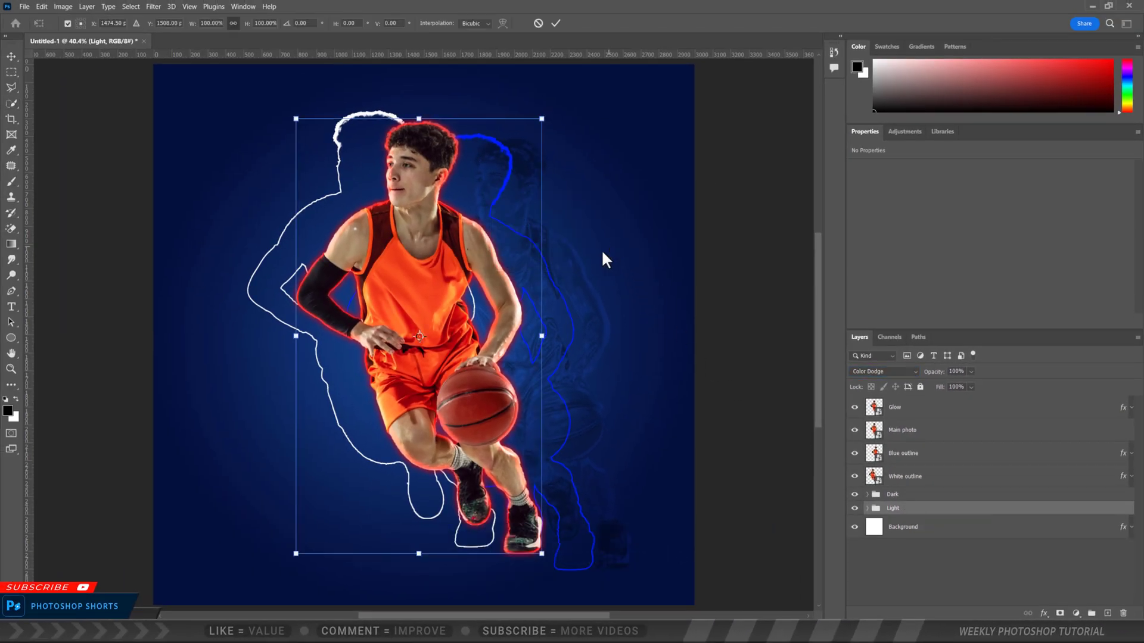
left_click_drag(513, 310, 434, 292)
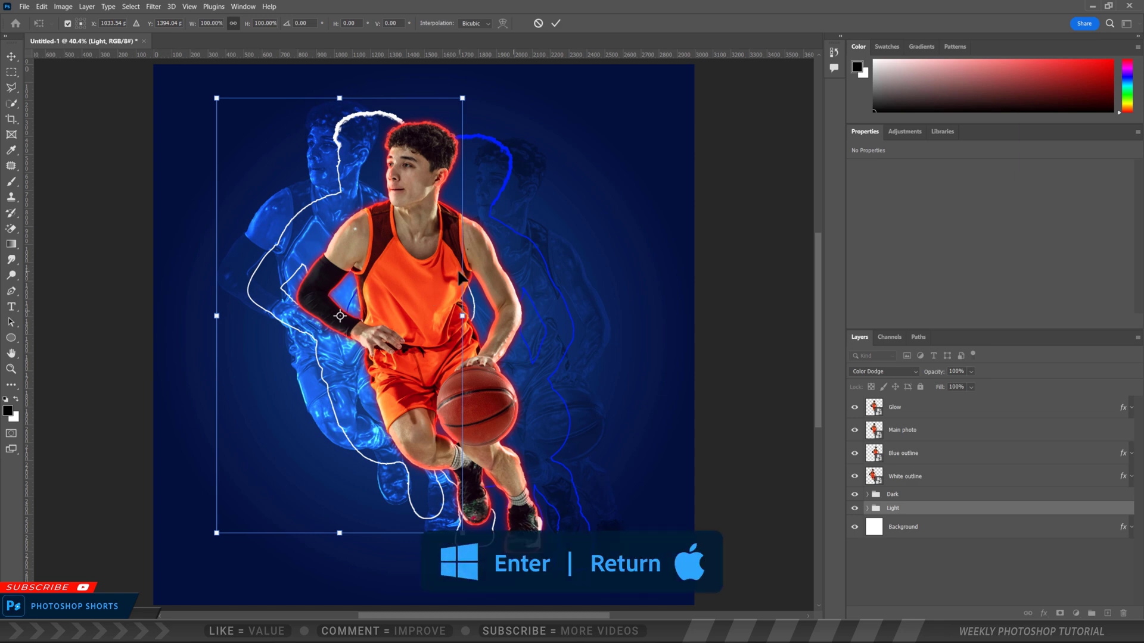
key("Return")
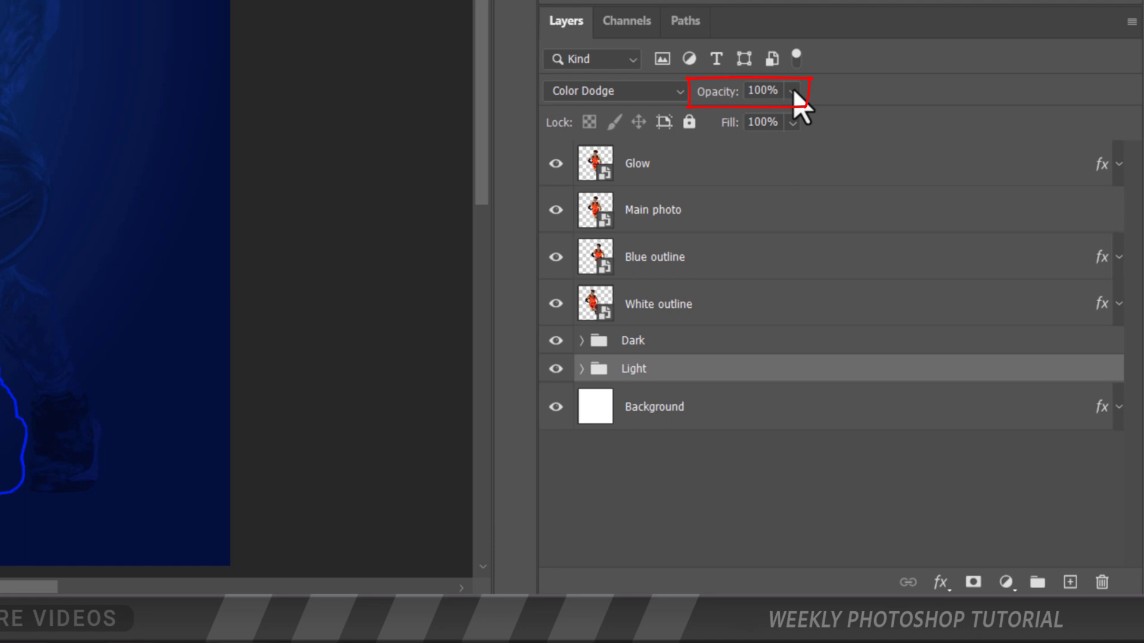
left_click(793, 91)
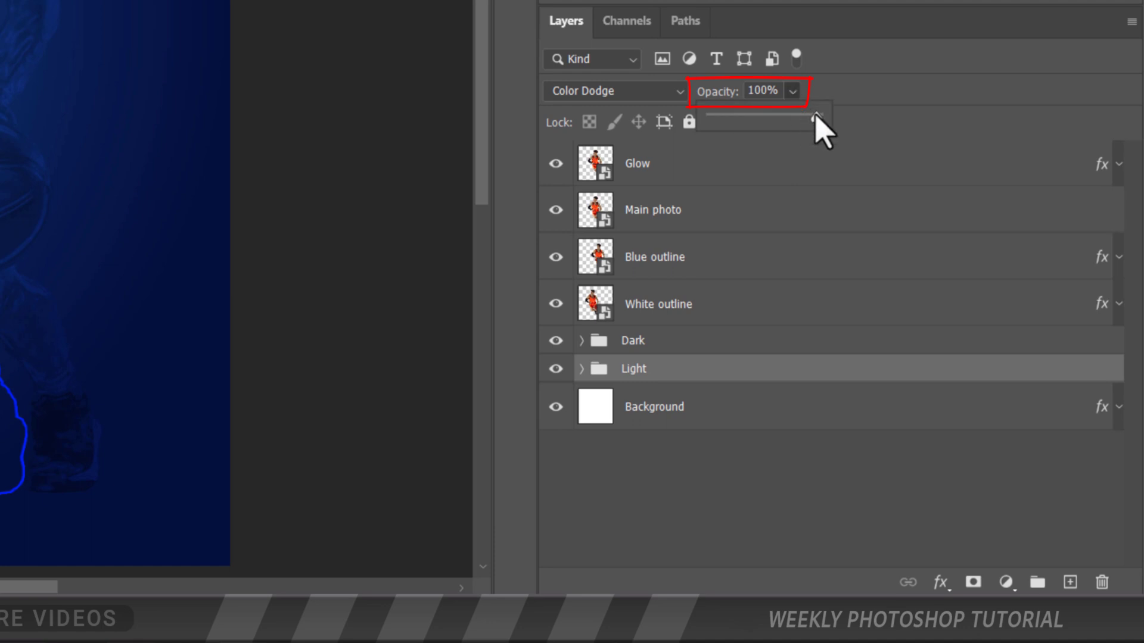
left_click_drag(814, 116, 772, 117)
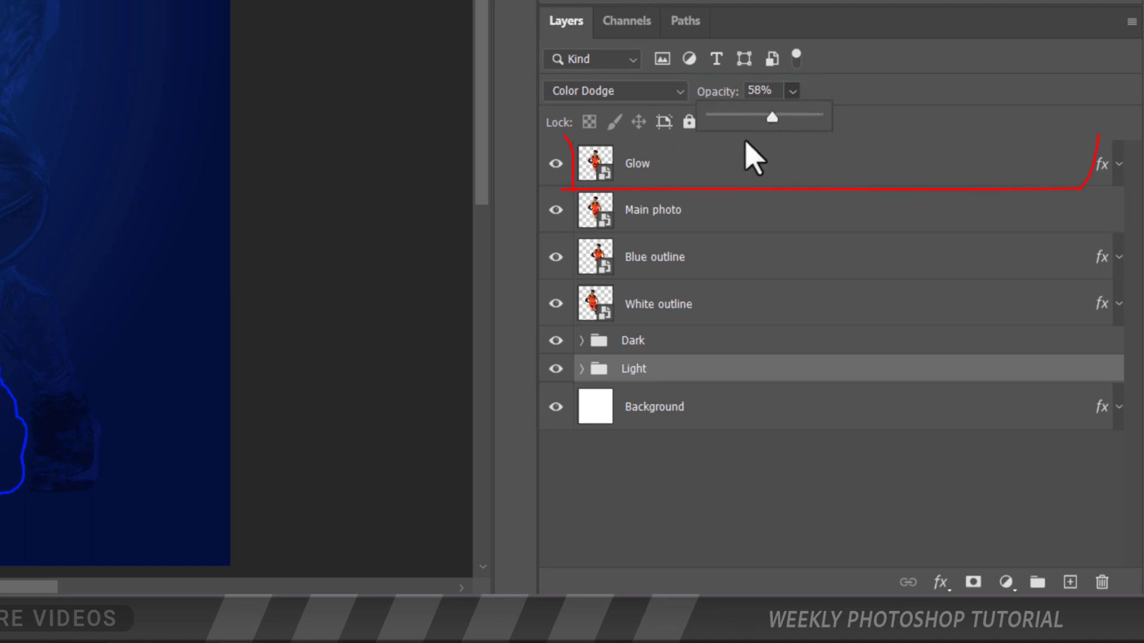
Duplicate the Glow layer and delete the layer effects from the copy
left_click(689, 178)
left_click(692, 174)
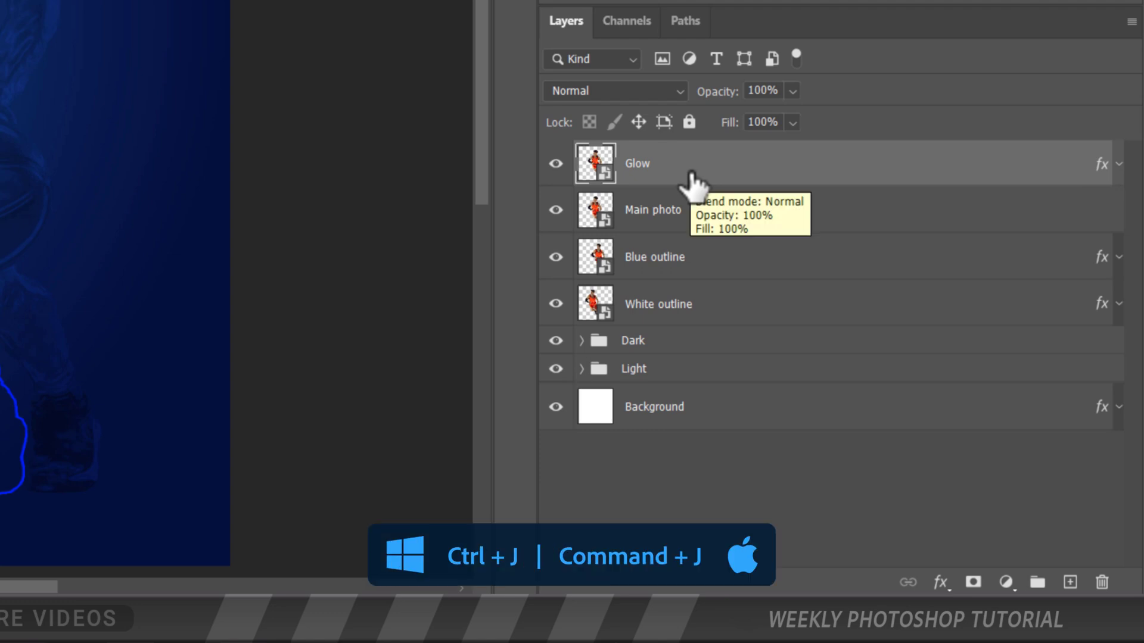
key("ctrl+j")
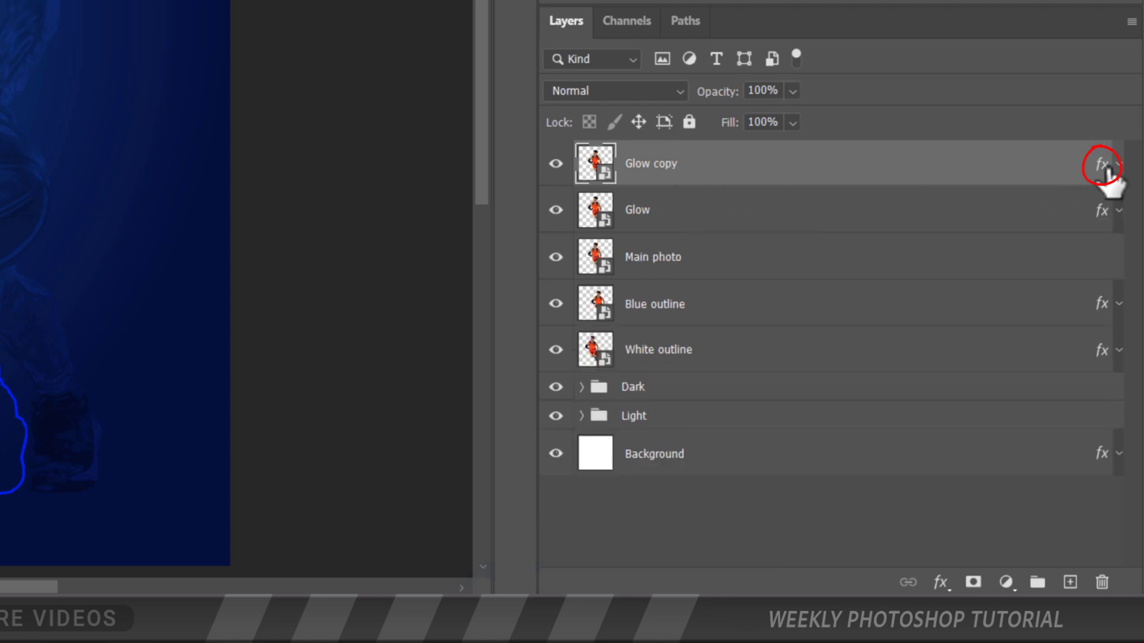
left_click_drag(1101, 170, 1108, 584)
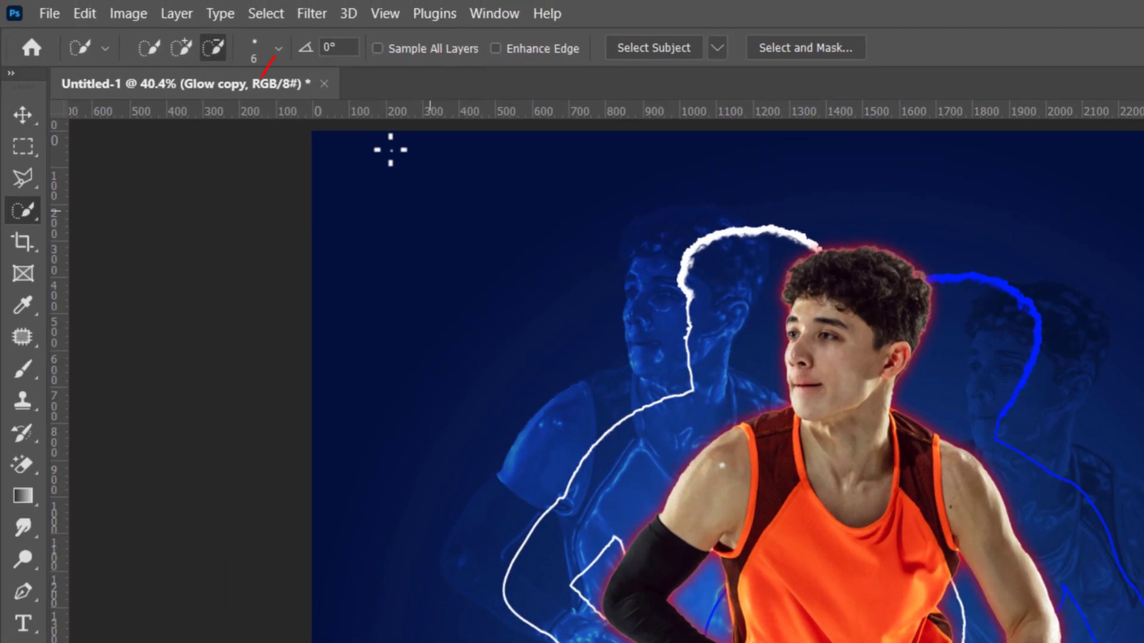
Apply the Filter Gallery's Plastic Wrap to the Glow copy layer with Highlight Strength 15, Detail 9 and Smoothness 15
left_click(311, 13)
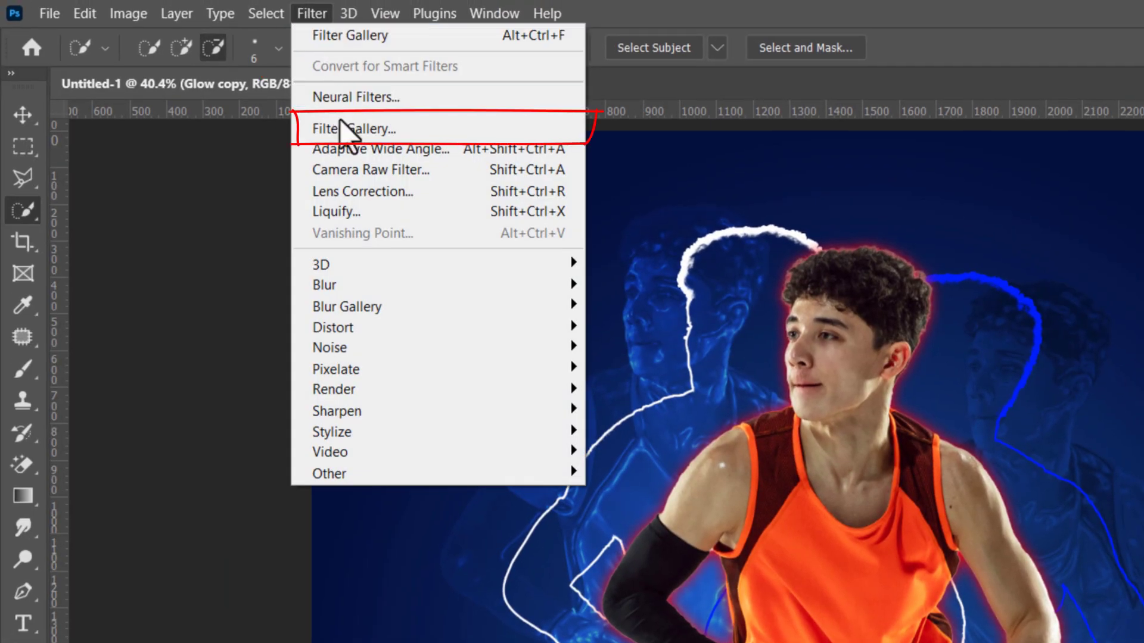
left_click(346, 129)
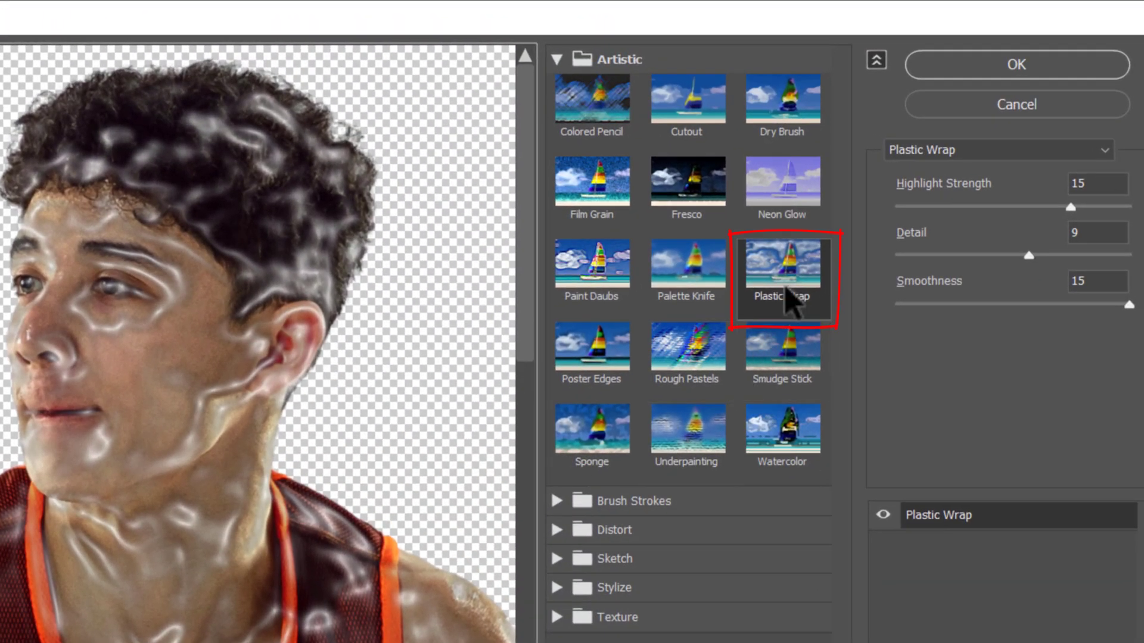
left_click(1020, 68)
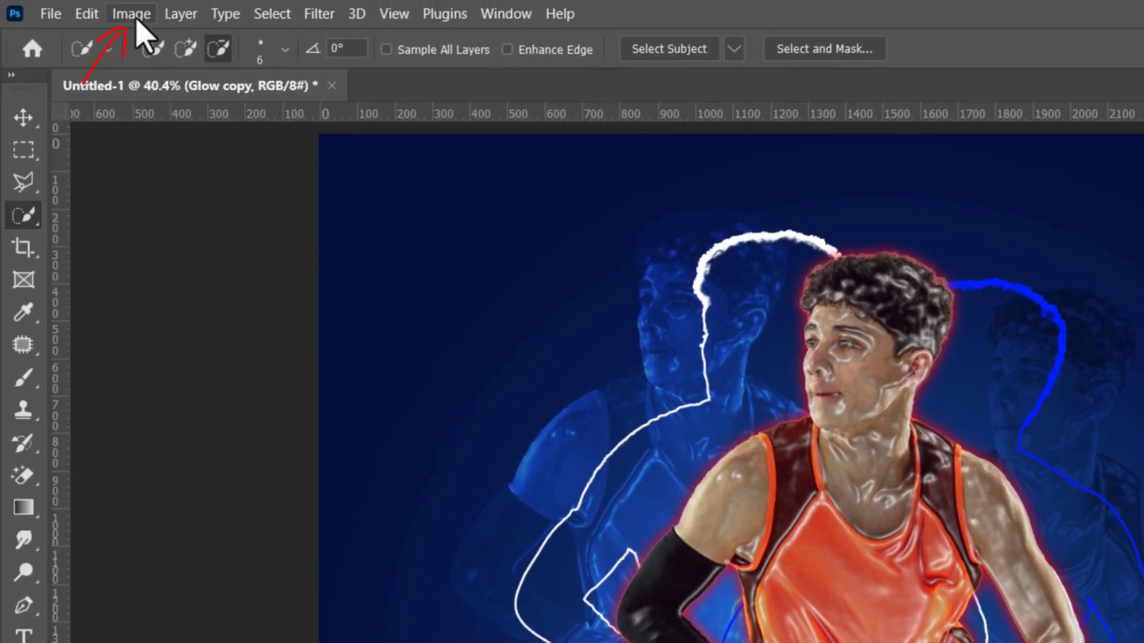
Apply a Black & White image adjustment with the Default preset to the Glow copy layer
left_click(131, 14)
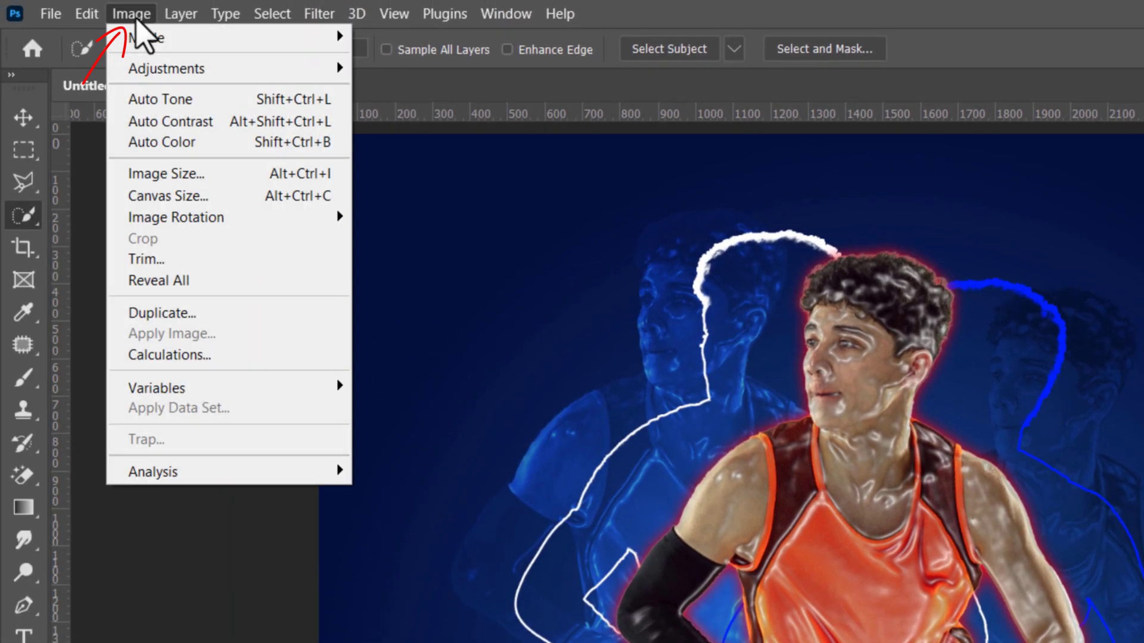
mouse_move(154, 67)
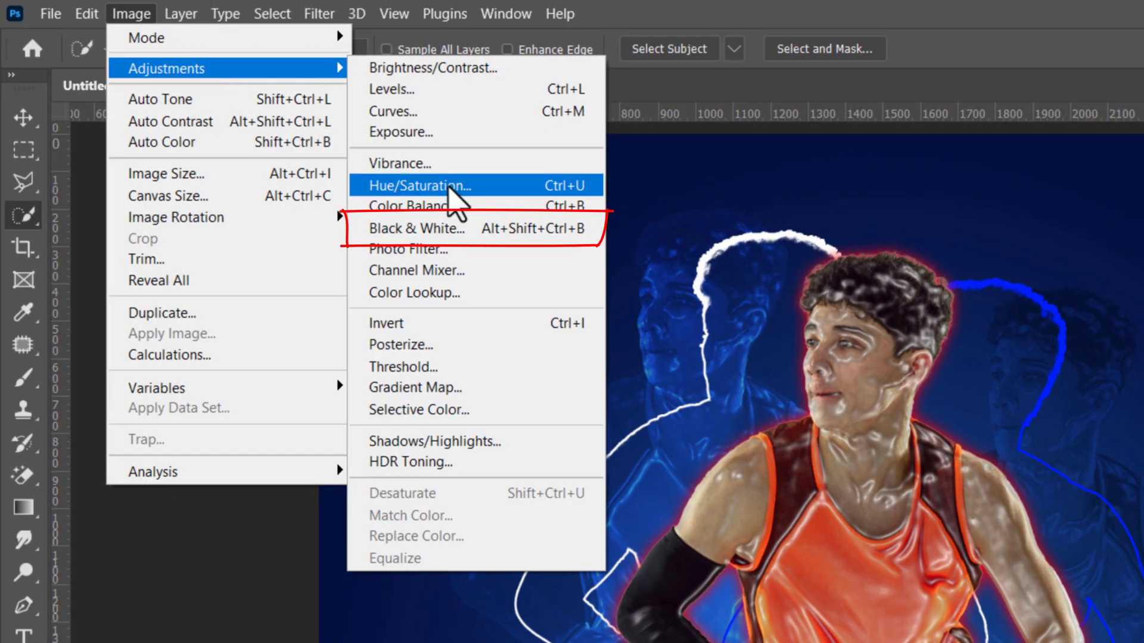
left_click(451, 230)
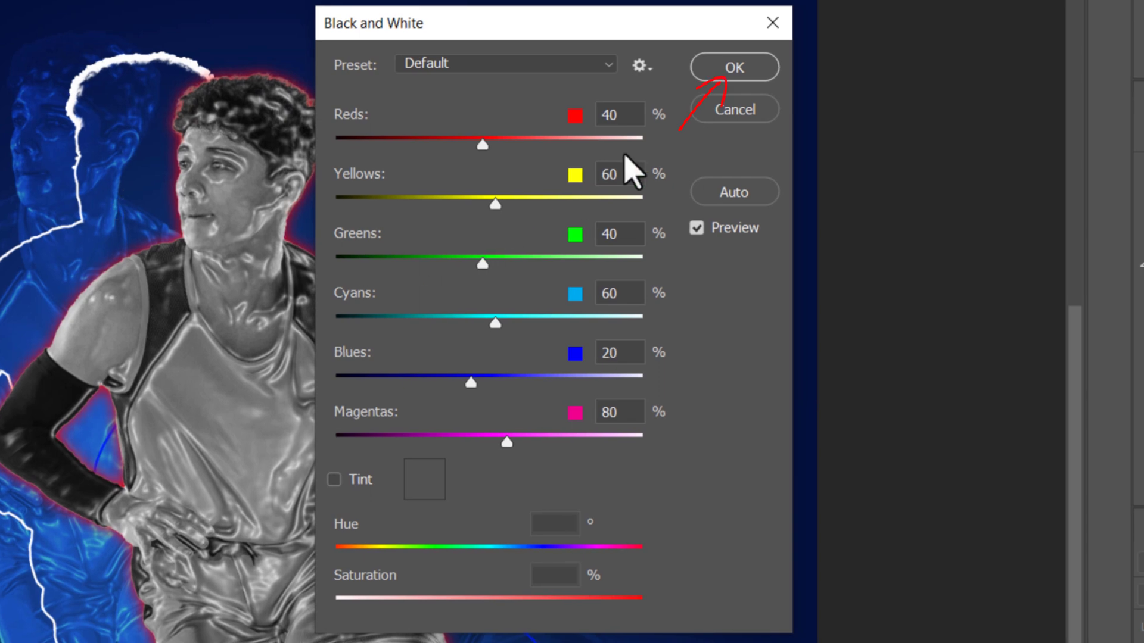
left_click(752, 69)
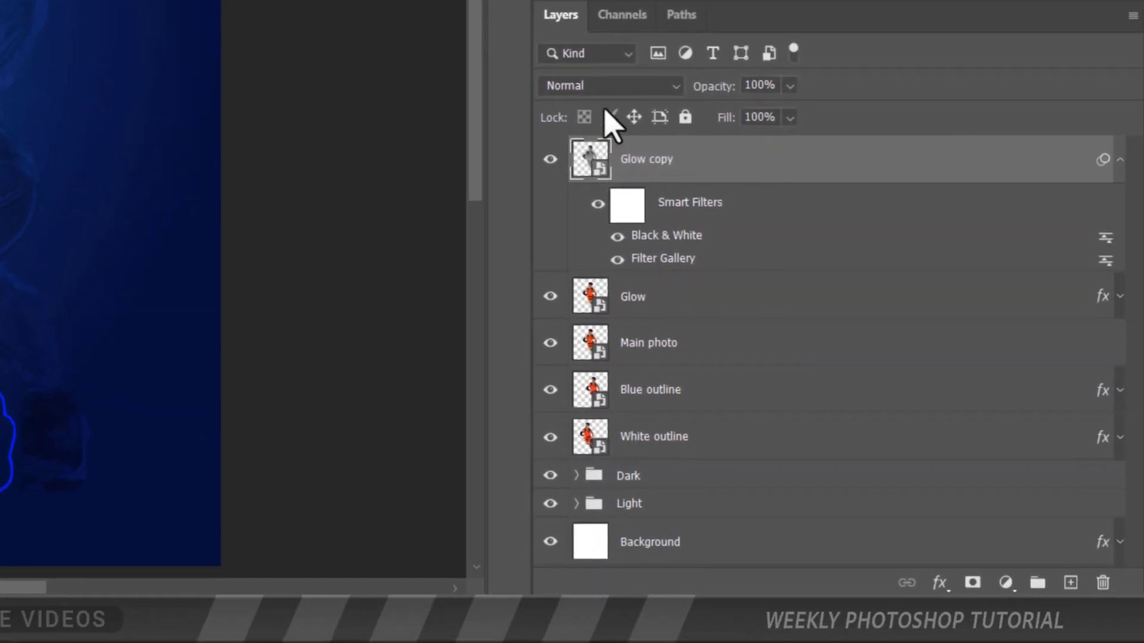
Set the Glow copy layer's blend mode to Lighten and its opacity to 38%
left_click(626, 86)
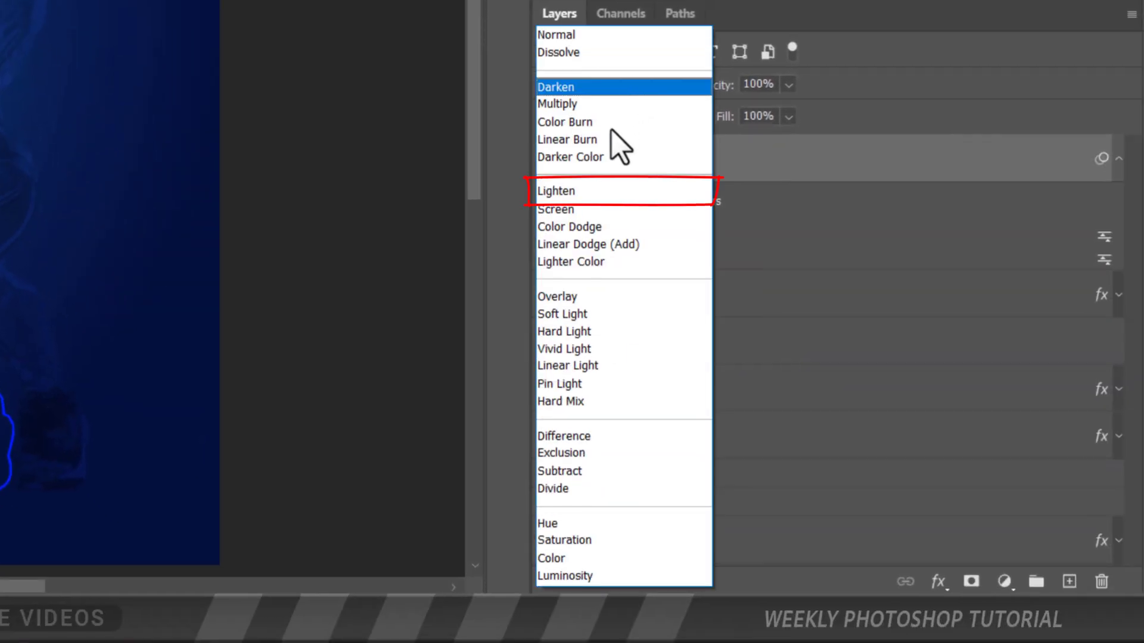
left_click(593, 192)
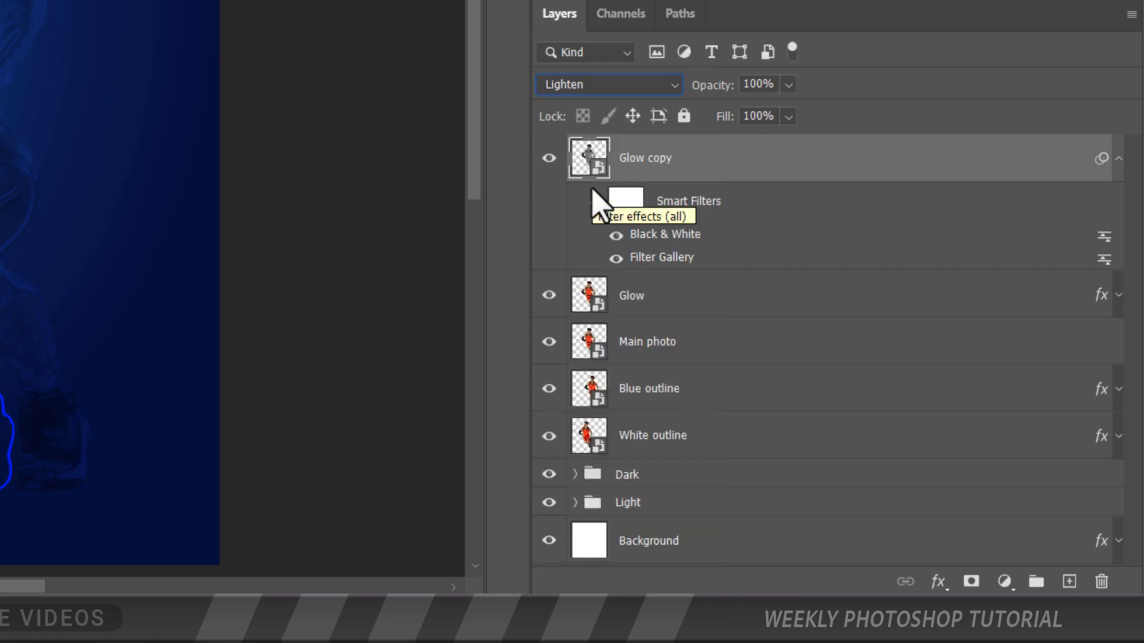
left_click(789, 86)
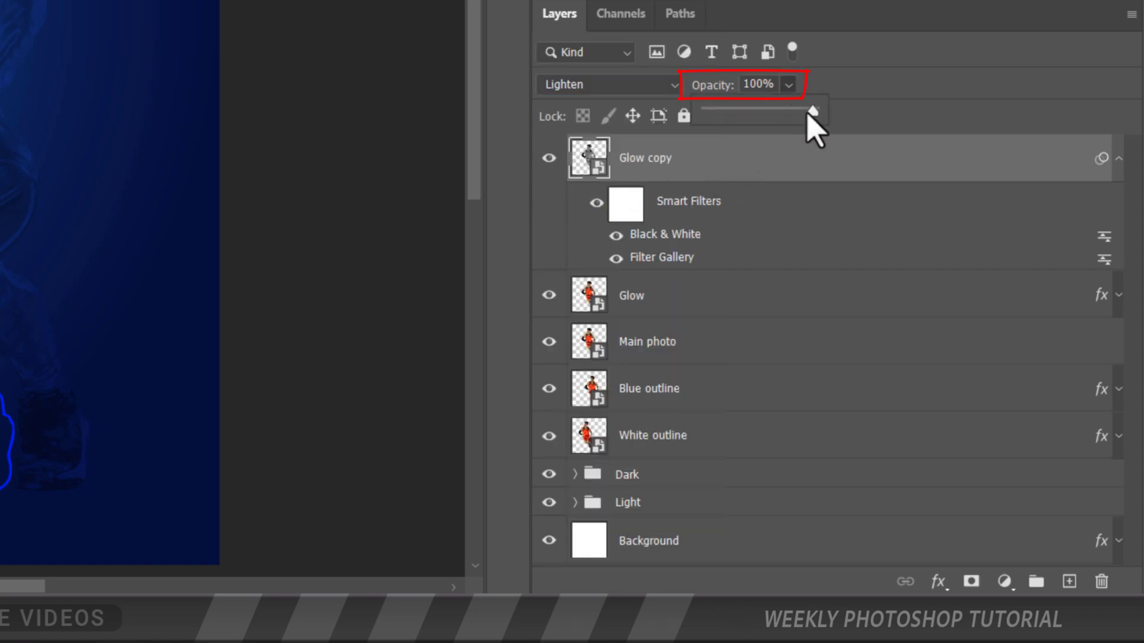
left_click_drag(808, 114, 769, 112)
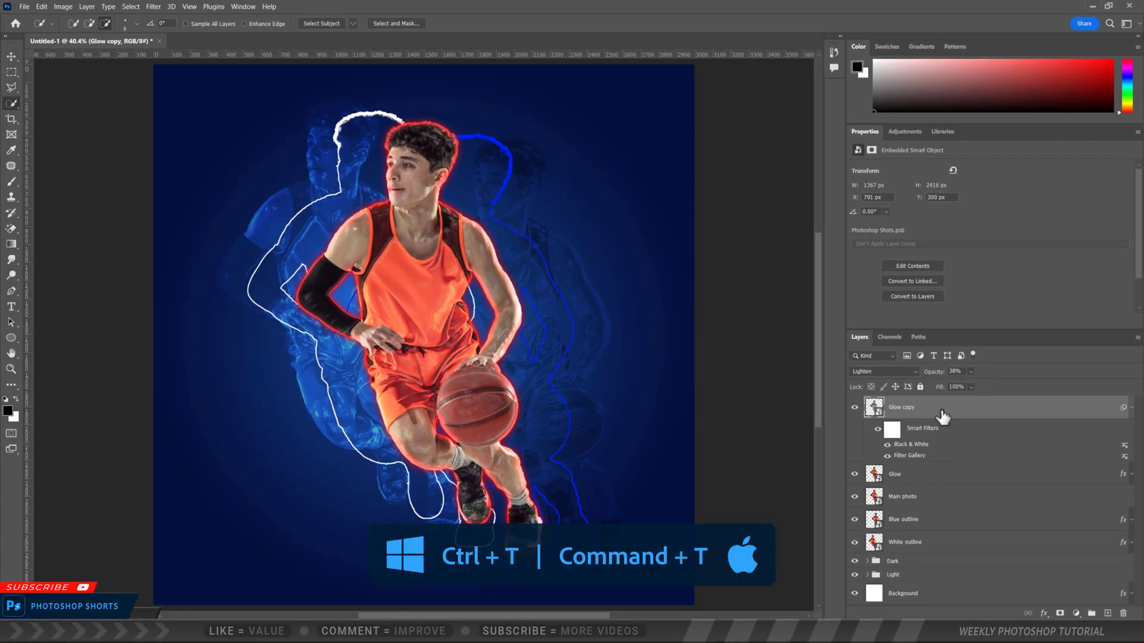
Move the Glow copy layer slightly left and up from the player, to about X 650 px, Y 260 px
key("ctrl+t")
left_click(603, 247)
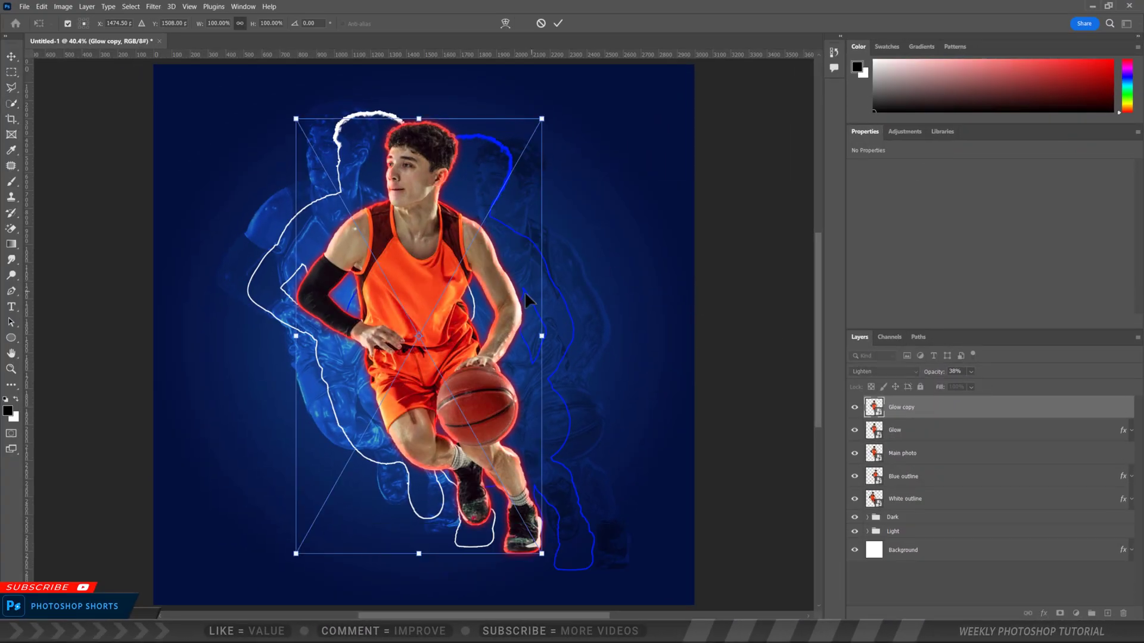
left_click_drag(514, 295, 495, 288)
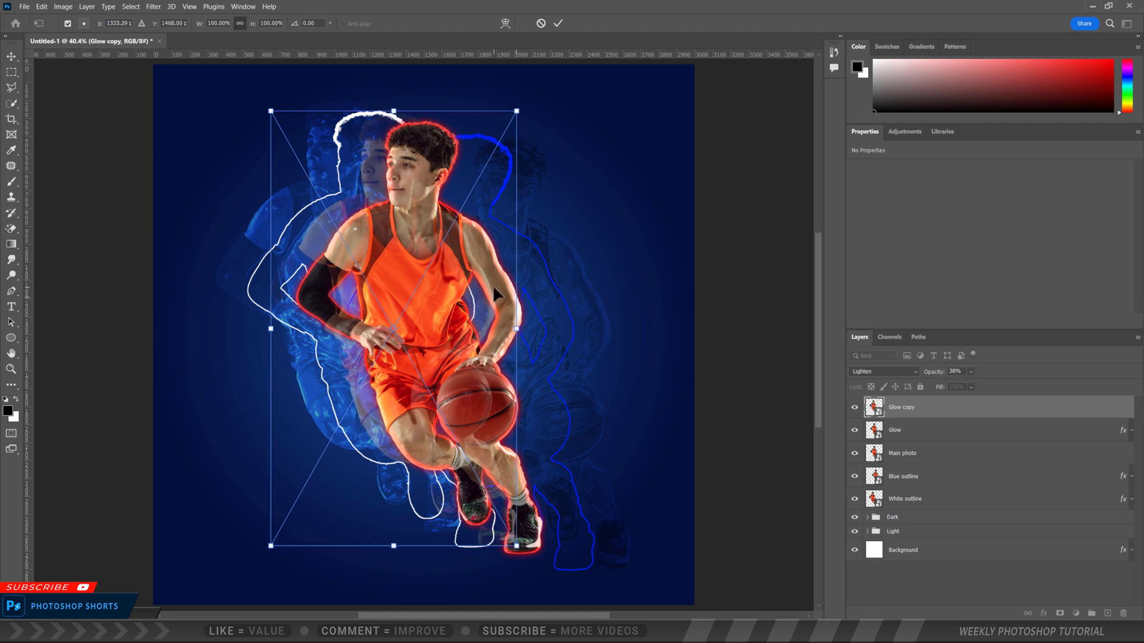
key("Return")
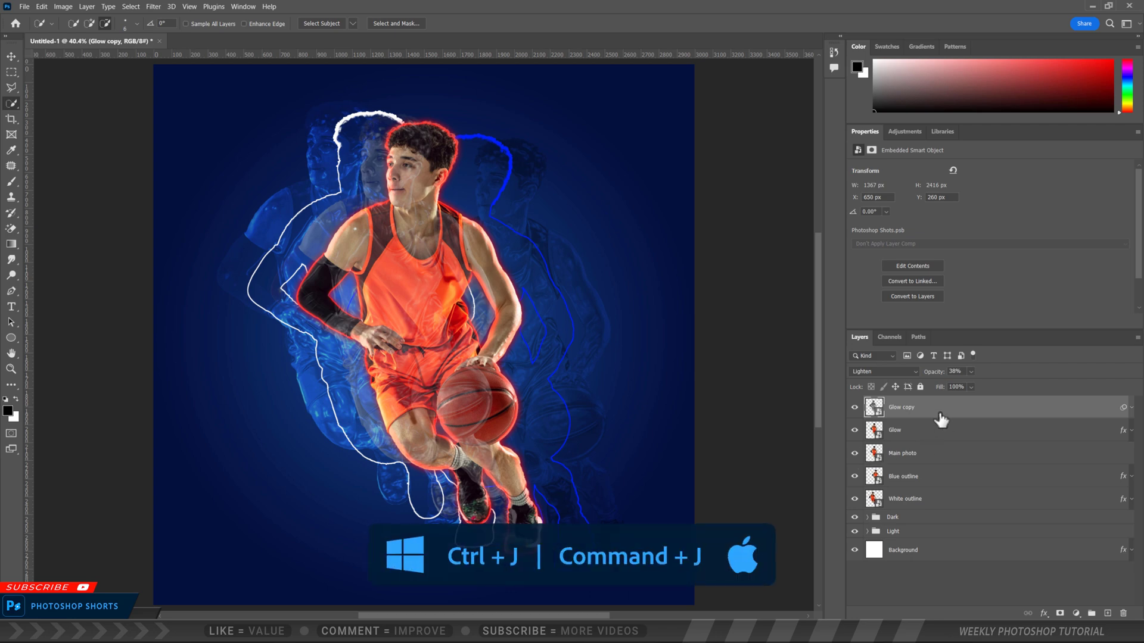
Duplicate the Glow copy layer and move the duplicate to the right of the player
key("ctrl+j")
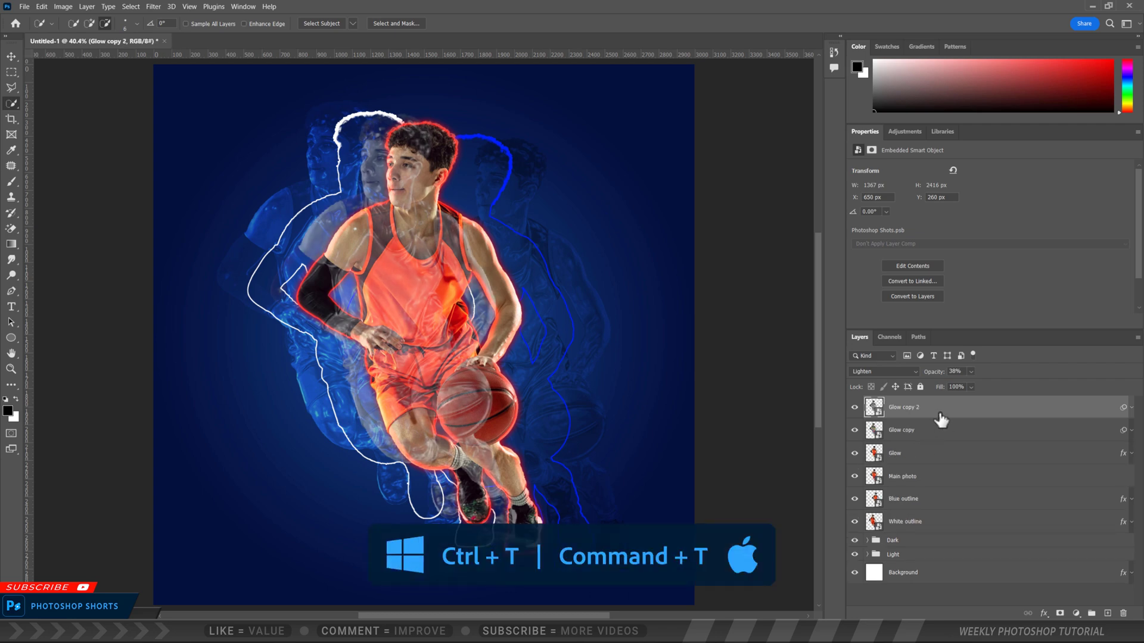
key("ctrl+t")
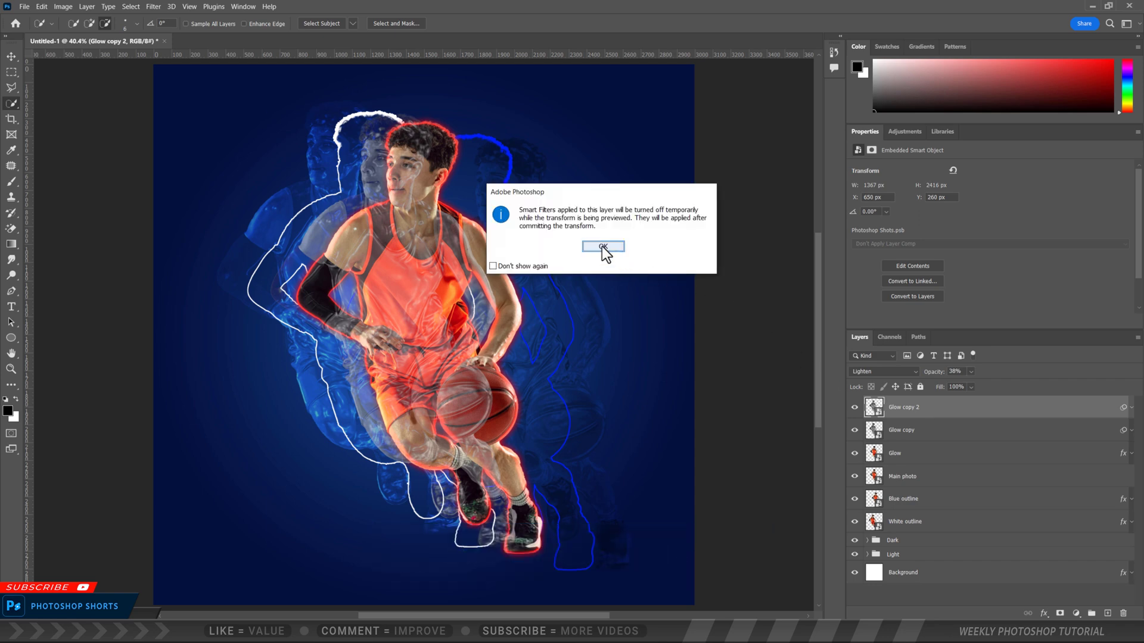
left_click(609, 281)
left_click_drag(409, 232, 472, 246)
key("Return")
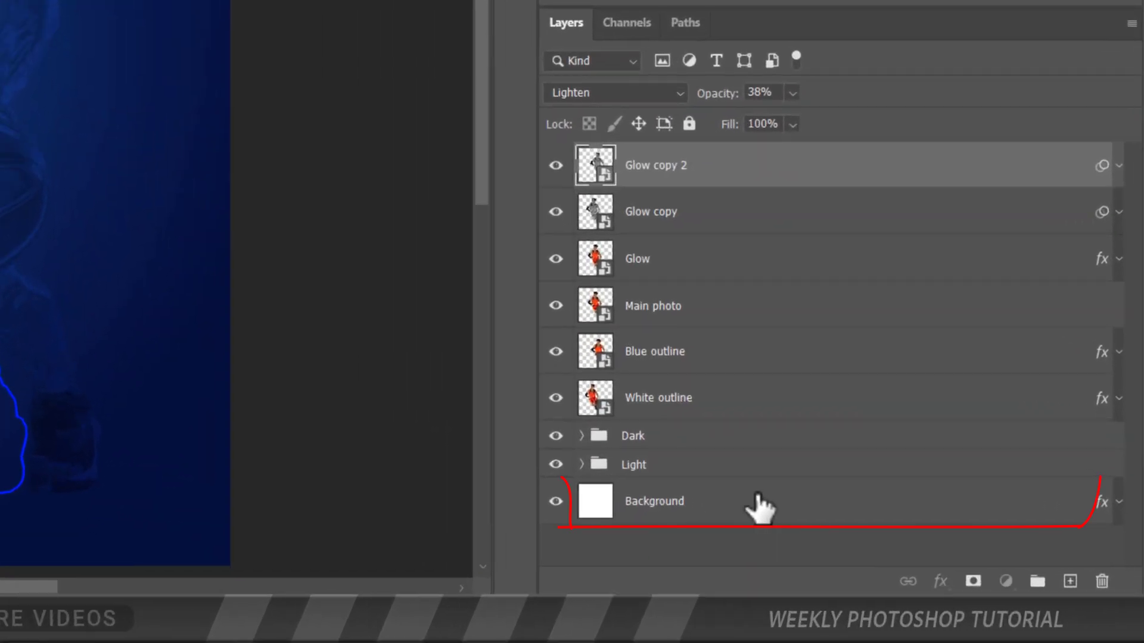
Place the Flare image directly above the Background layer at full canvas size and set its blend mode to Color Dodge
left_click(952, 574)
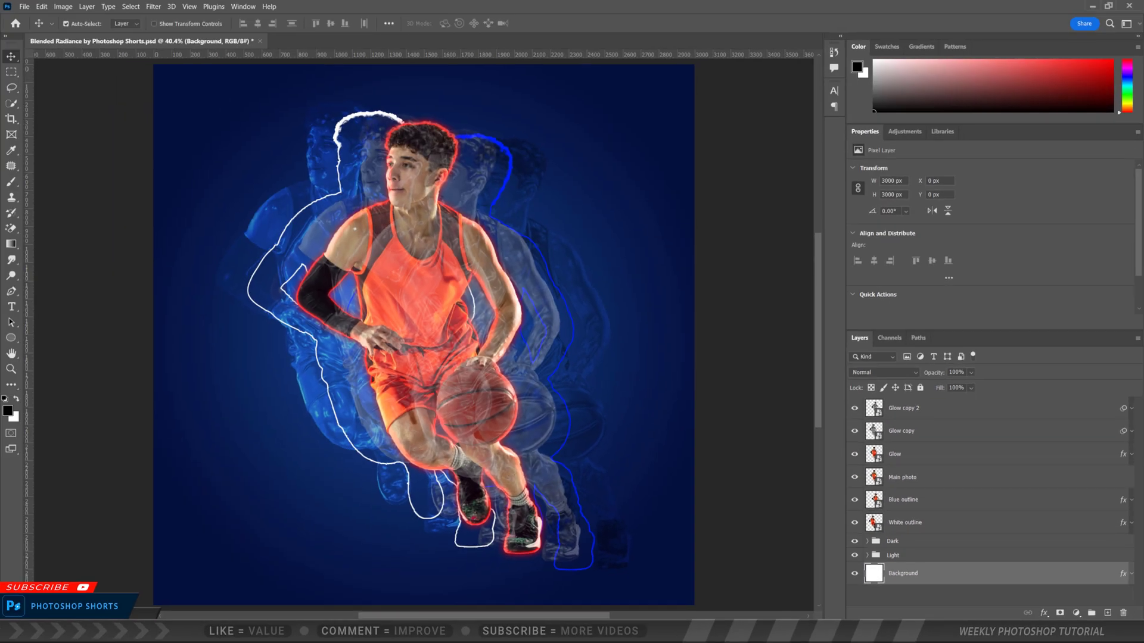
left_click_drag(310, 557, 471, 365)
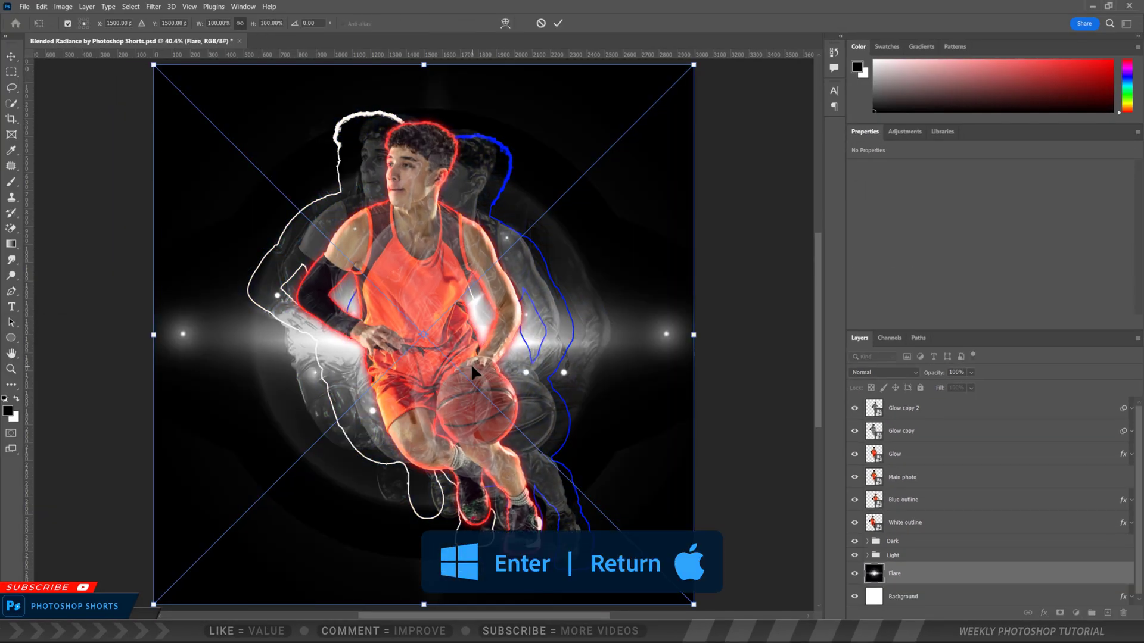
key("Return")
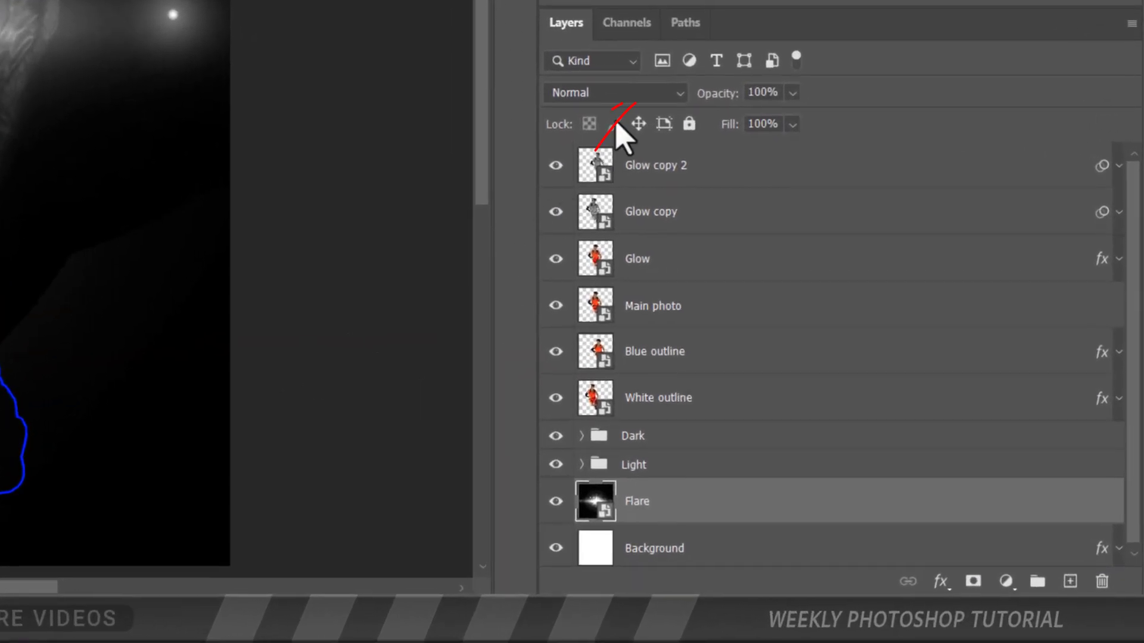
left_click(860, 332)
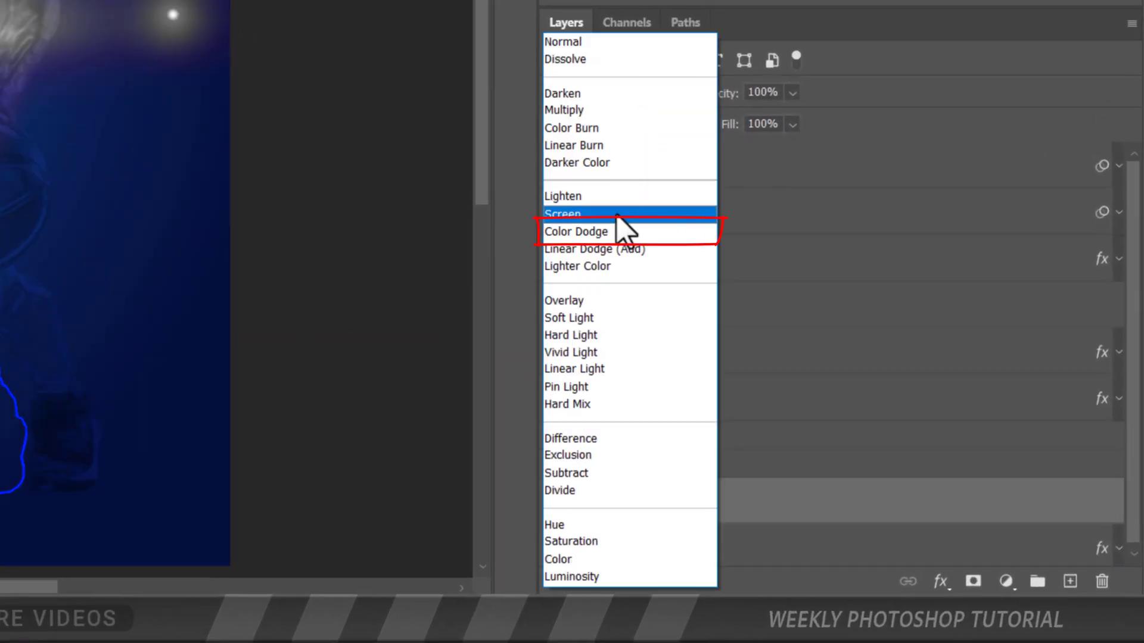
left_click(620, 233)
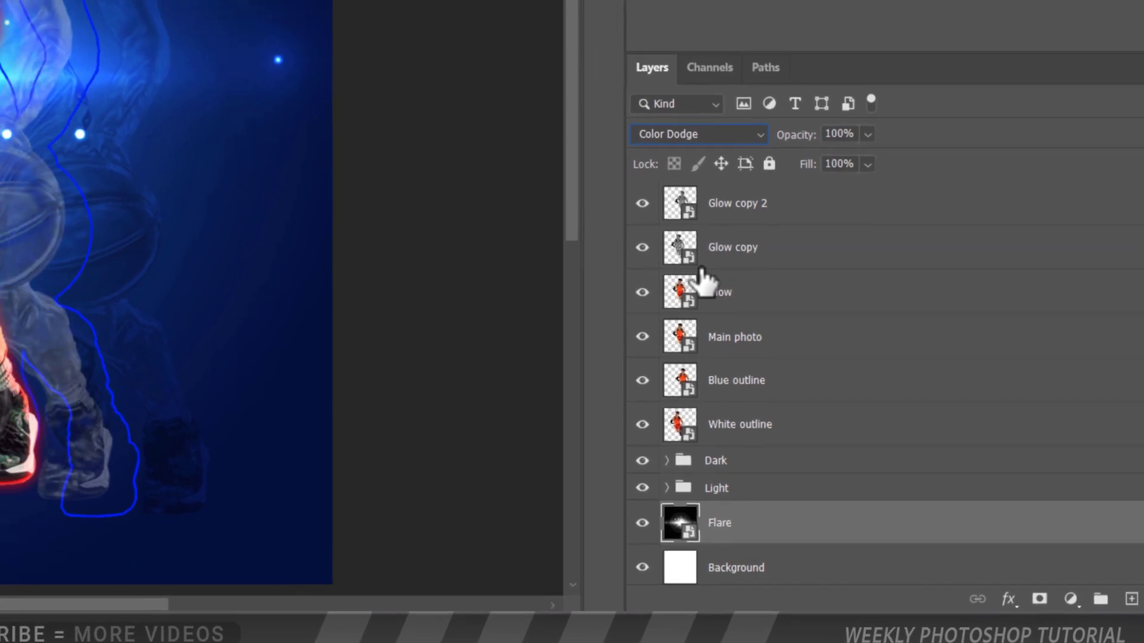